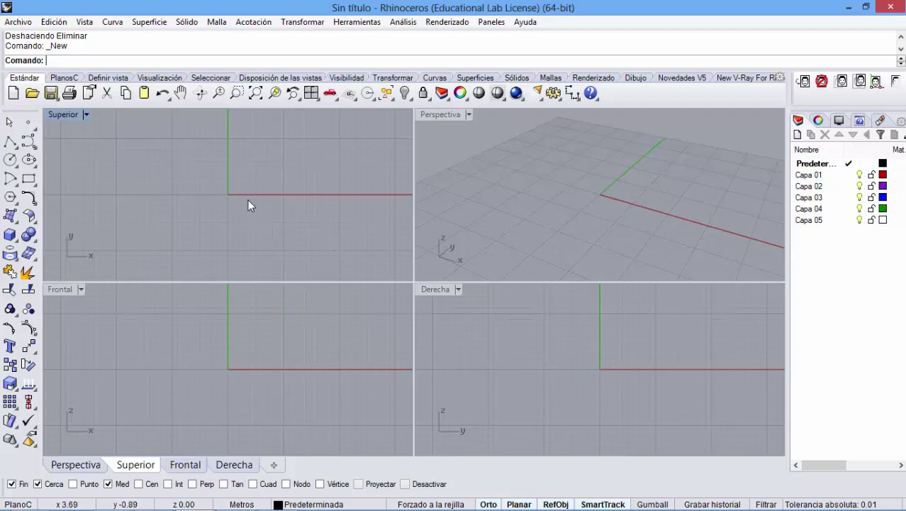
# Step: In the maximized Superior viewport, turn on grid snap and draw a 12-sided inscribed polygon centred on the origin with a 50 m radius
pyautogui.doubleClick(71, 115)
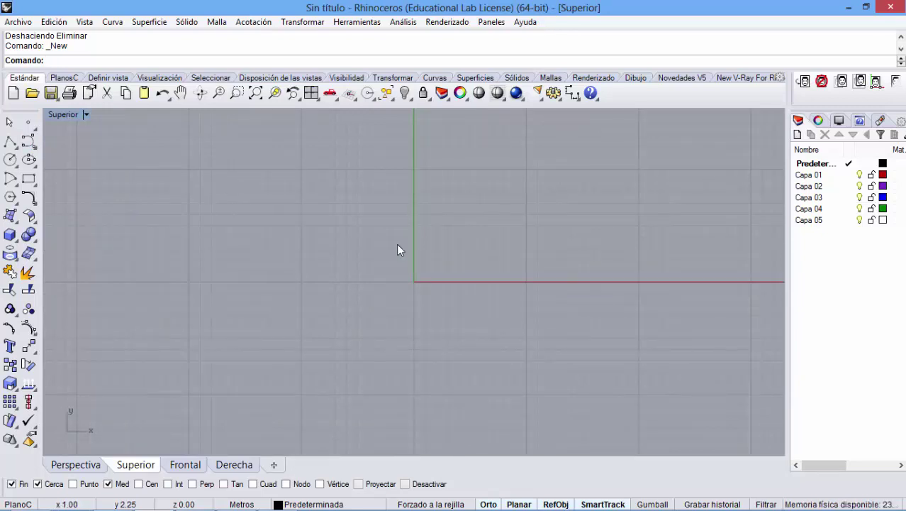
pyautogui.click(10, 199)
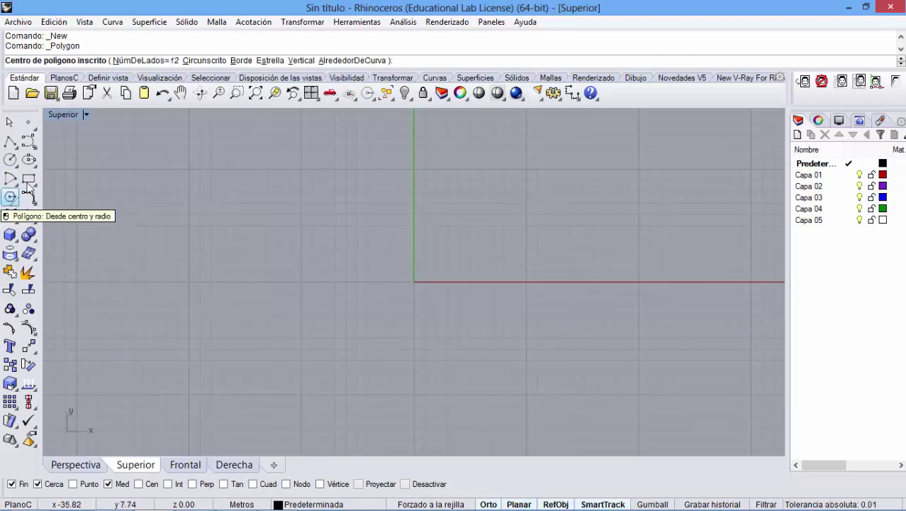
pyautogui.click(137, 62)
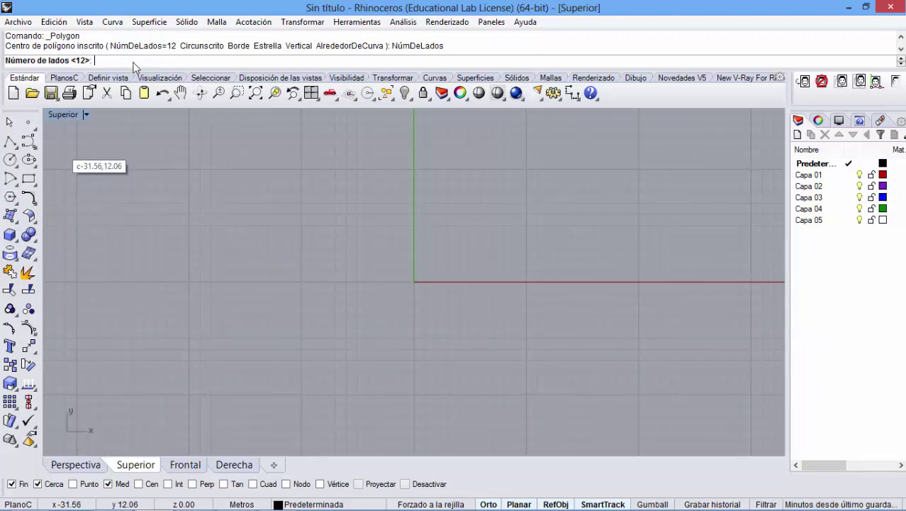
pyautogui.write('12')
pyautogui.press('Return')
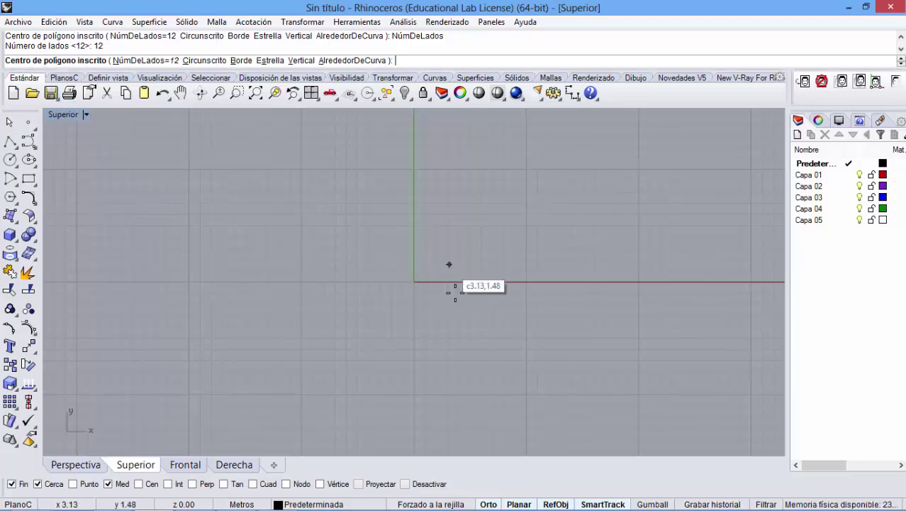
pyautogui.press('F9')
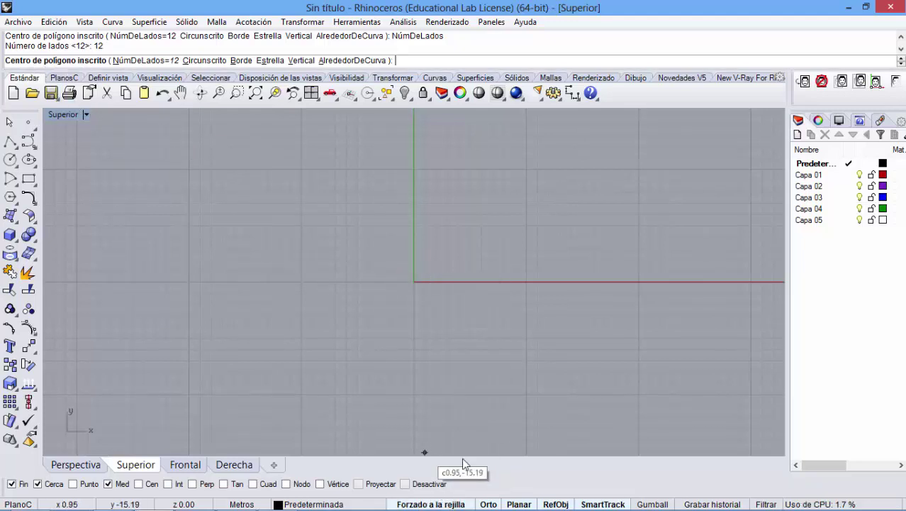
pyautogui.click(415, 281)
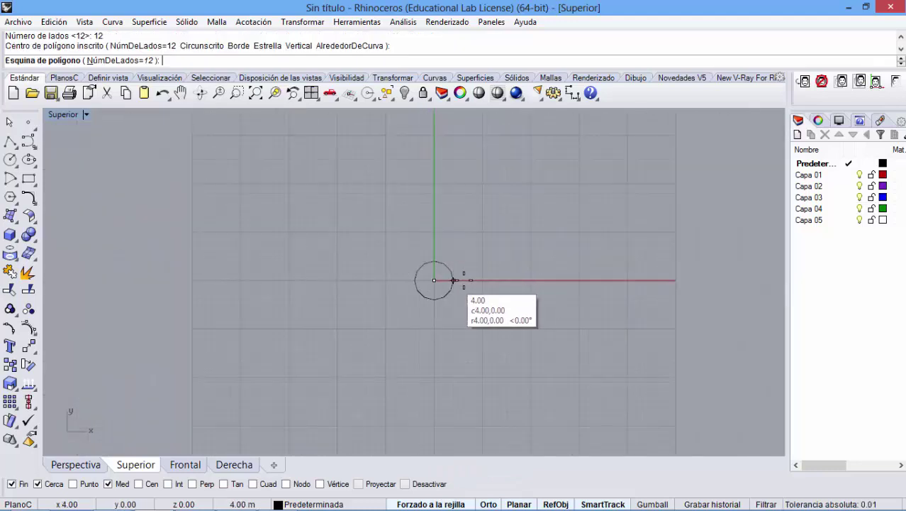
pyautogui.scroll(-4, 461, 279)
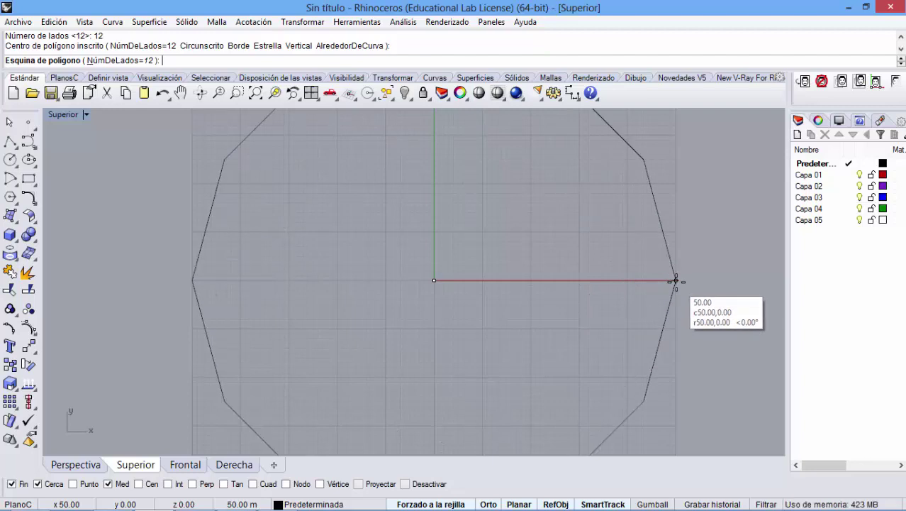
pyautogui.click(676, 281)
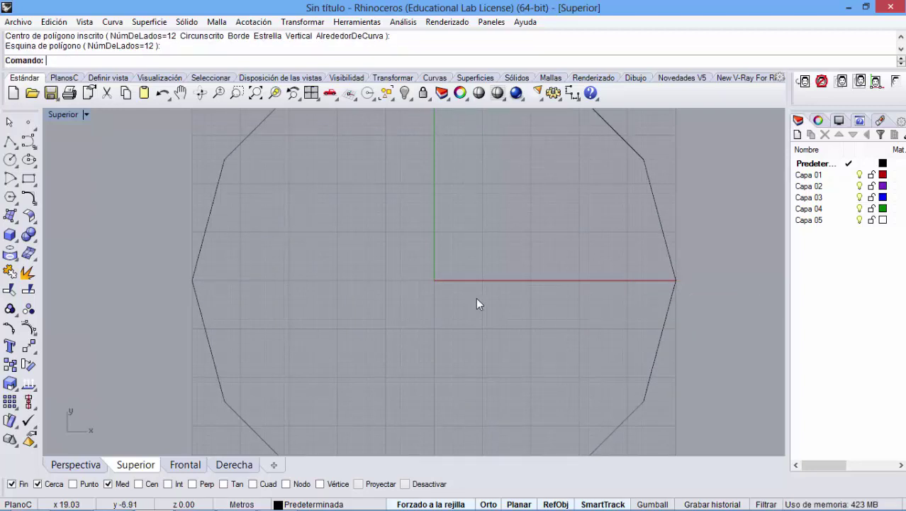
# Step: Draw a second 12-sided polygon centred on the origin with its corner 20 m out along the X axis
pyautogui.scroll(-3, 433, 301)
pyautogui.moveTo(433, 301); pyautogui.dragTo(398, 283, button='right')
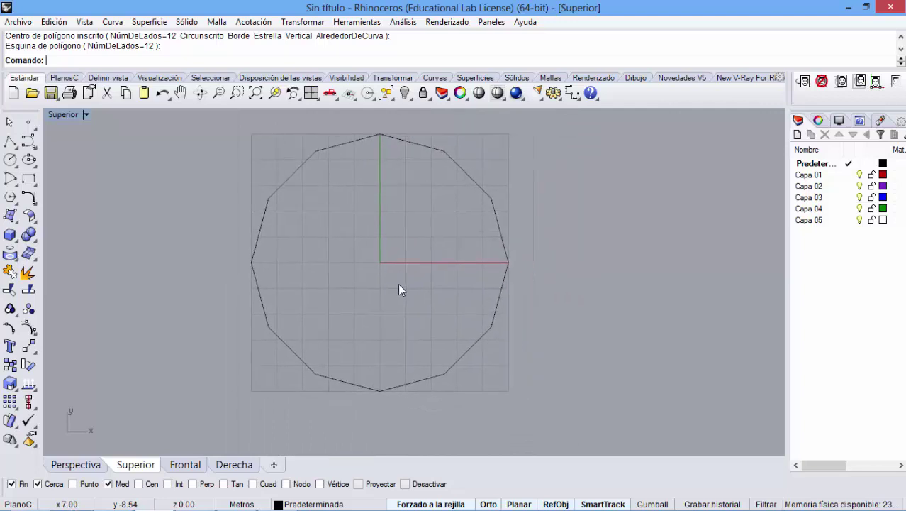
pyautogui.scroll(1, 398, 283)
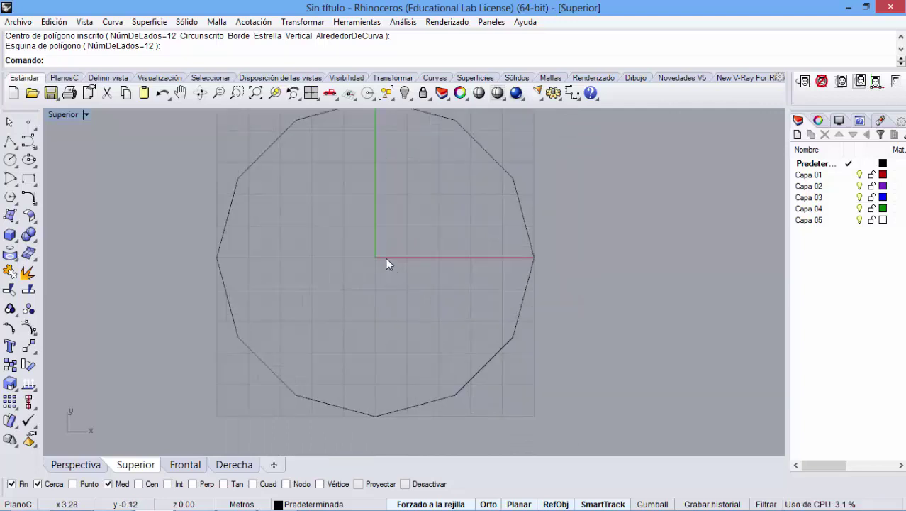
pyautogui.press('Return')
pyautogui.scroll(1, 377, 257)
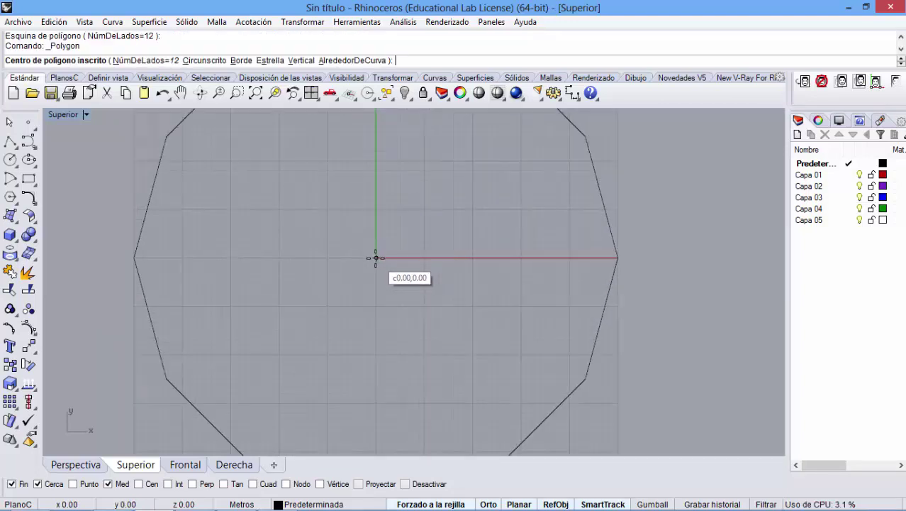
pyautogui.click(377, 257)
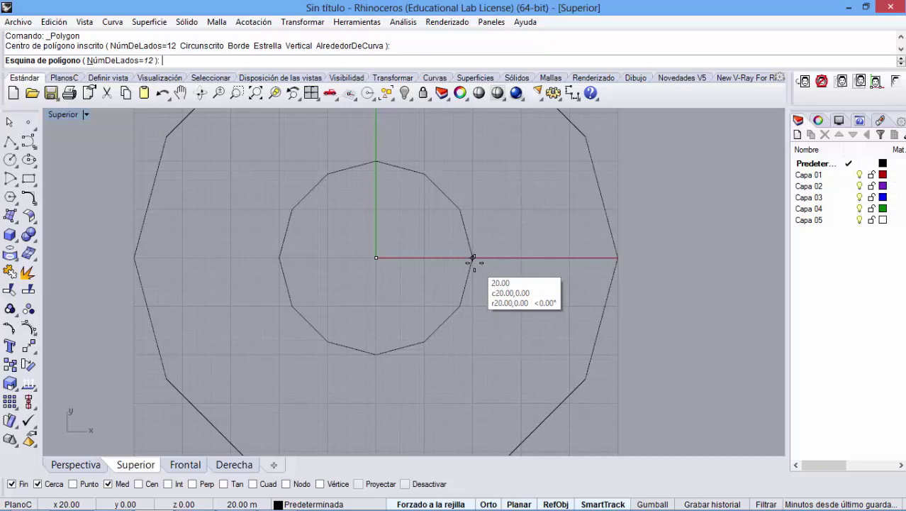
pyautogui.click(473, 257)
# Step: Draw a small third 12-sided polygon centred on the origin with a 5 m radius, its corner on the X axis
pyautogui.scroll(-4, 465, 234)
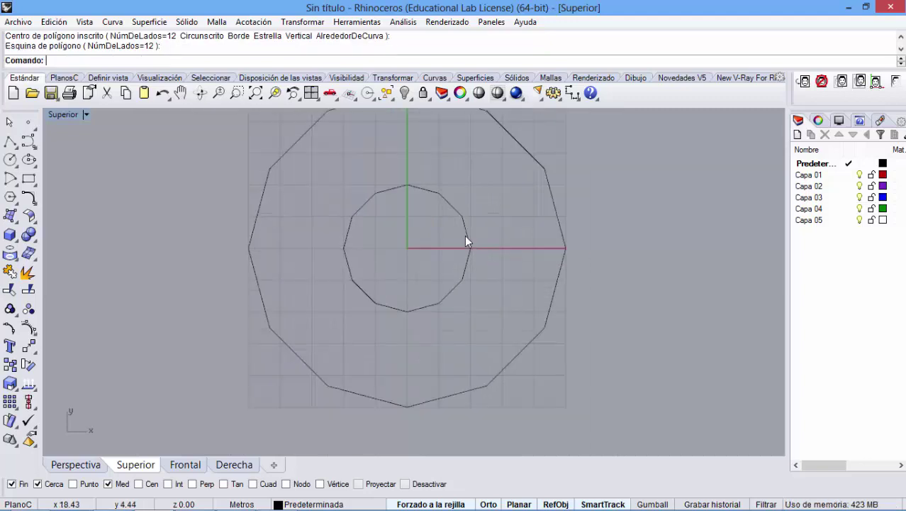
pyautogui.scroll(2, 405, 271)
pyautogui.scroll(-2, 382, 262)
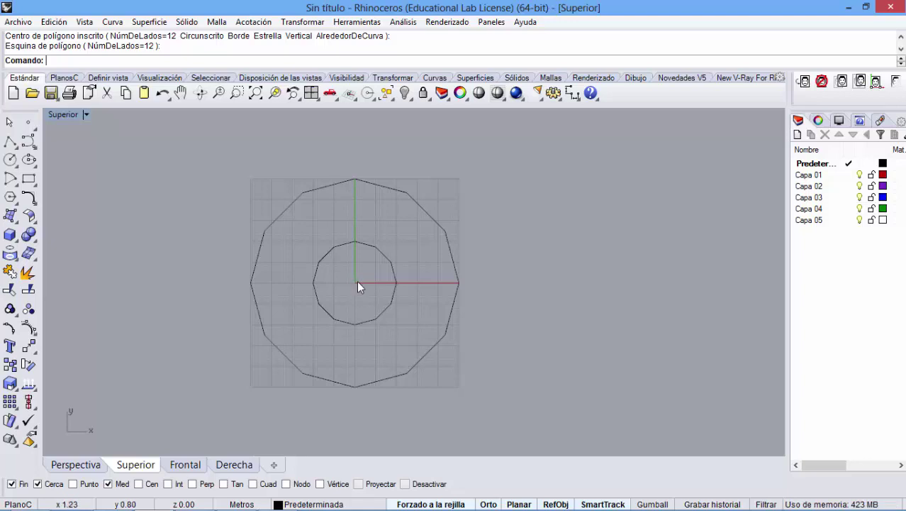
pyautogui.scroll(5, 356, 281)
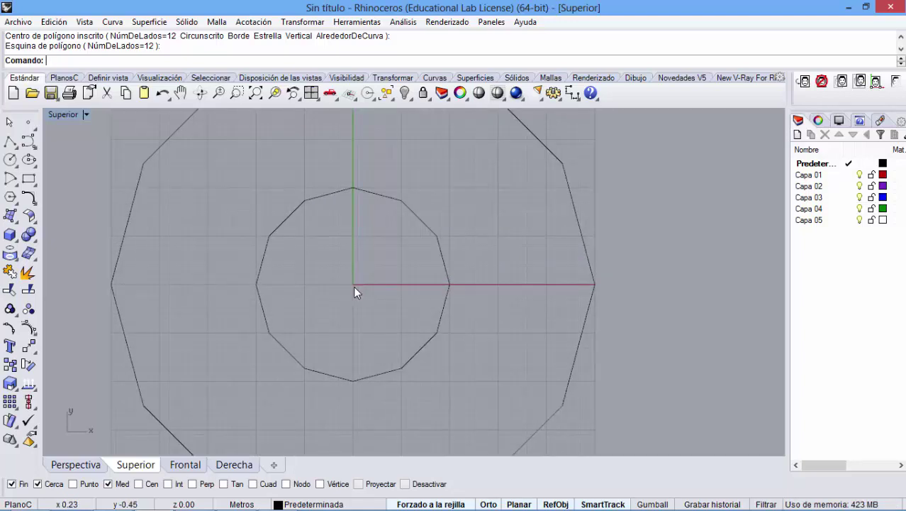
pyautogui.press('Return')
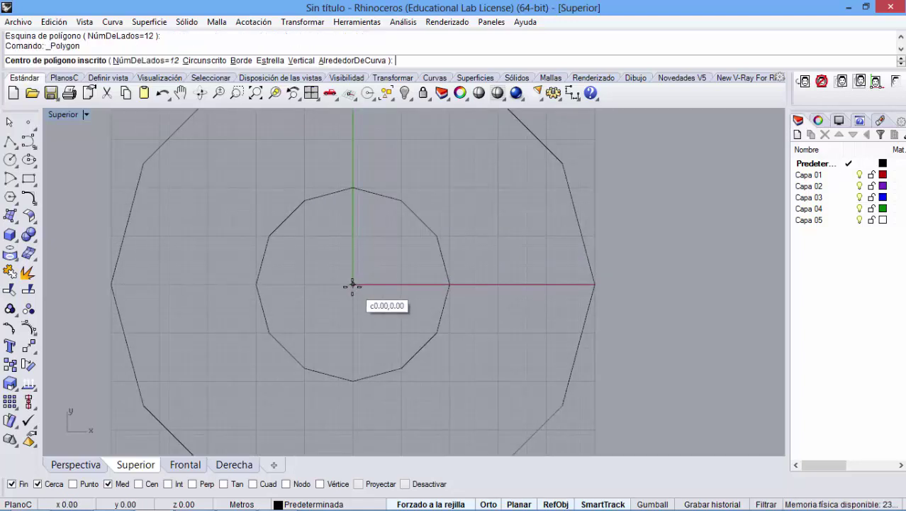
pyautogui.click(353, 284)
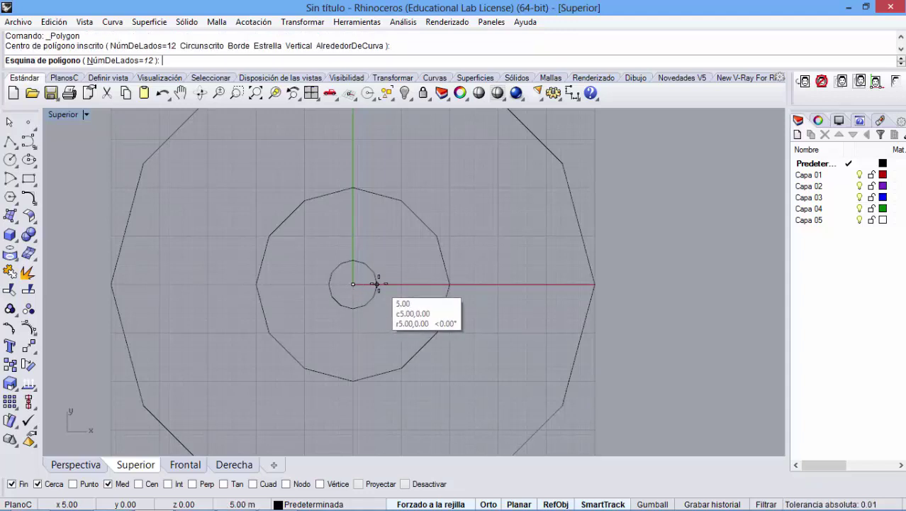
pyautogui.click(378, 284)
pyautogui.scroll(-1, 378, 282)
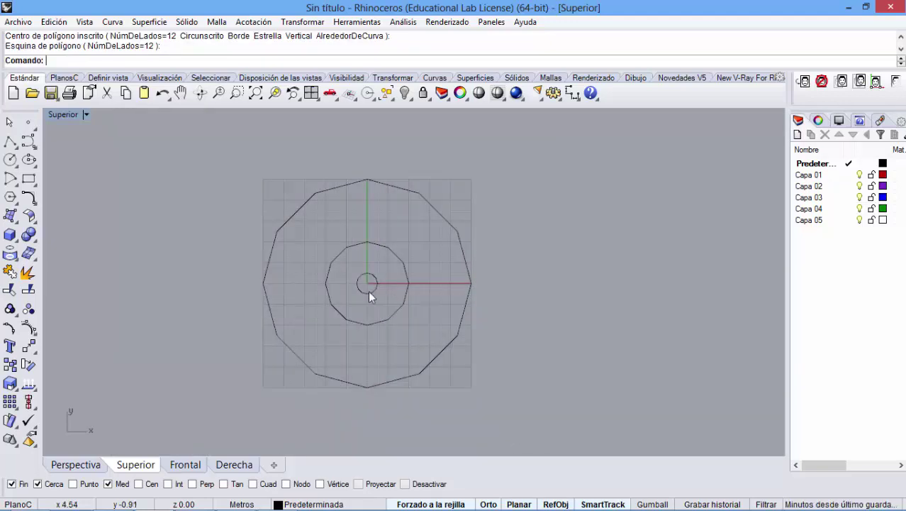
pyautogui.scroll(1, 355, 315)
pyautogui.moveTo(346, 308); pyautogui.dragTo(348, 286, button='right')
pyautogui.scroll(-1, 364, 310)
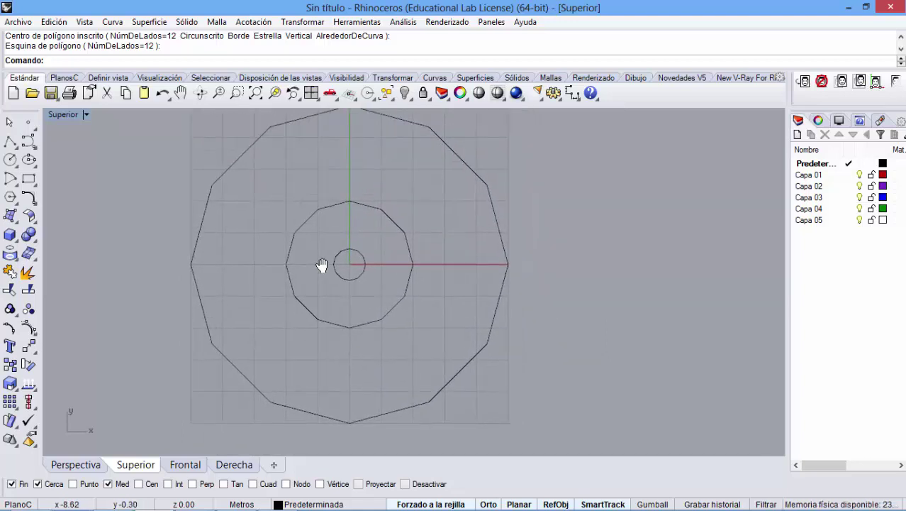
pyautogui.moveTo(358, 180); pyautogui.dragTo(348, 204, button='right')
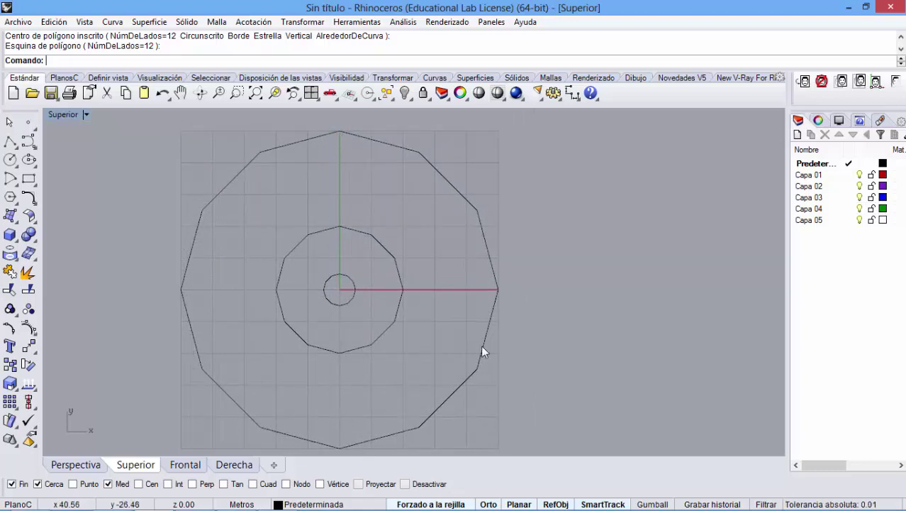
# Step: Rename the layer Capa 01 as aux
pyautogui.click(810, 175)
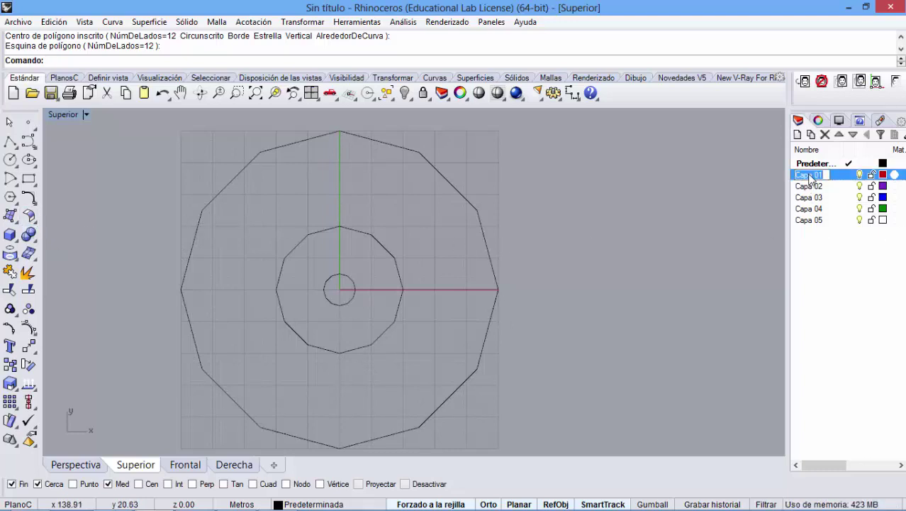
pyautogui.click(809, 176)
pyautogui.write('aux')
# Step: Move all three polygons to the aux layer and make aux the current layer
pyautogui.hotkey('ctrl', 'a')
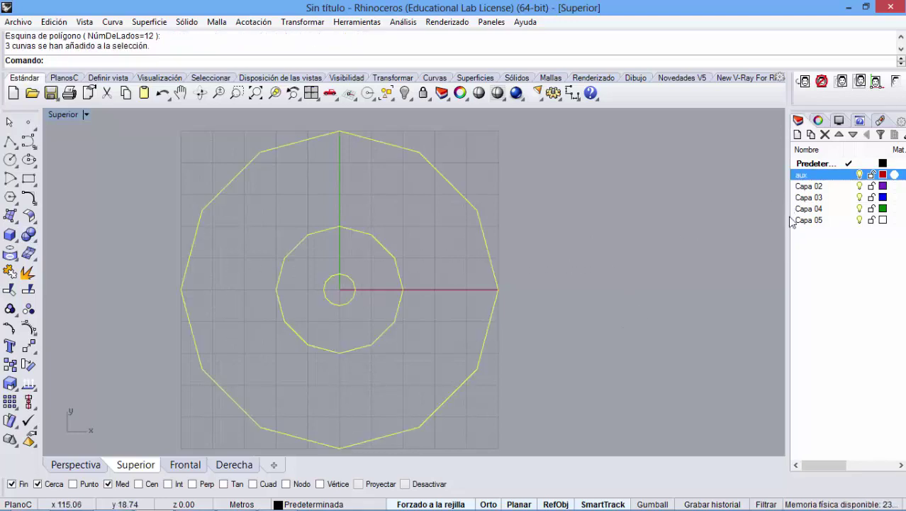
pyautogui.rightClick(844, 177)
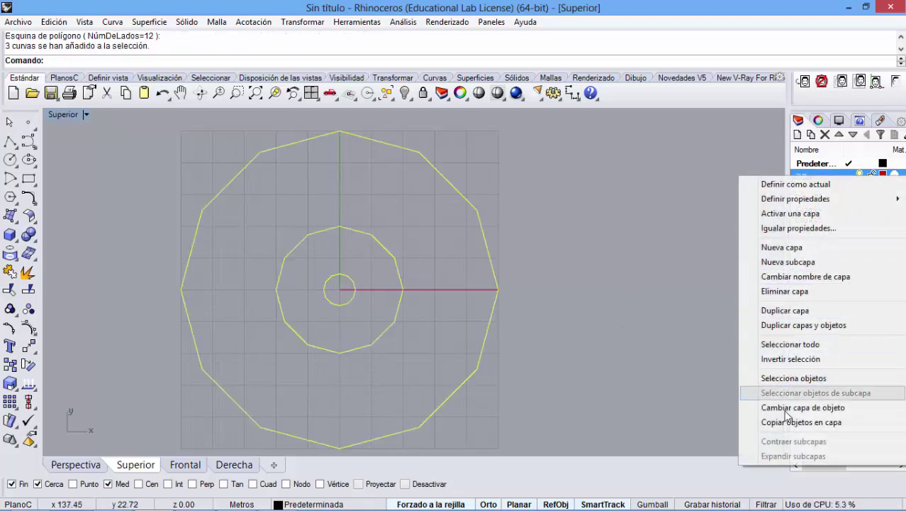
pyautogui.click(791, 407)
pyautogui.press('Escape')
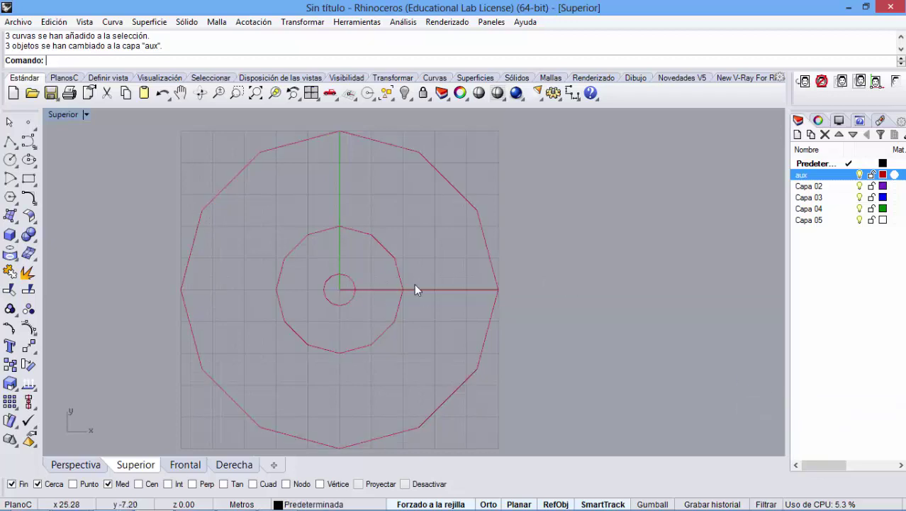
pyautogui.click(849, 175)
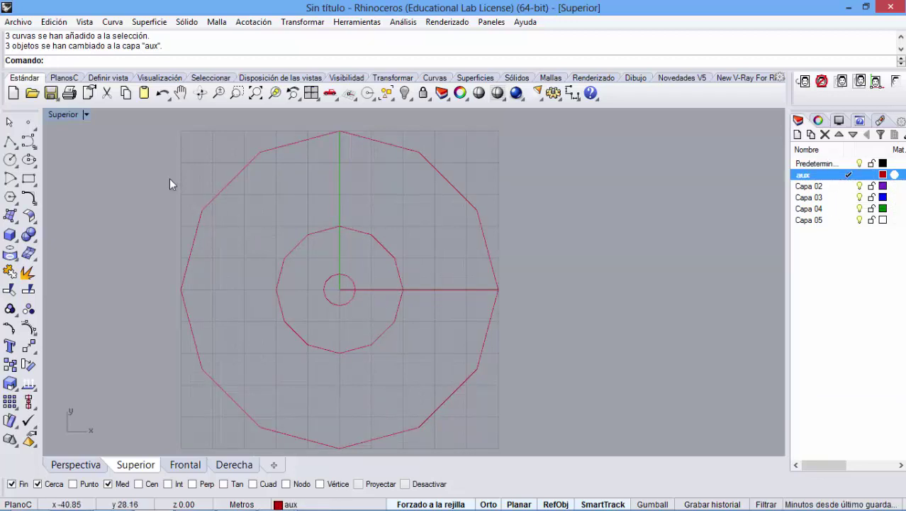
# Step: Draw a vertical polyline segment from the origin to the top vertex of the outer polygon
pyautogui.click(11, 142)
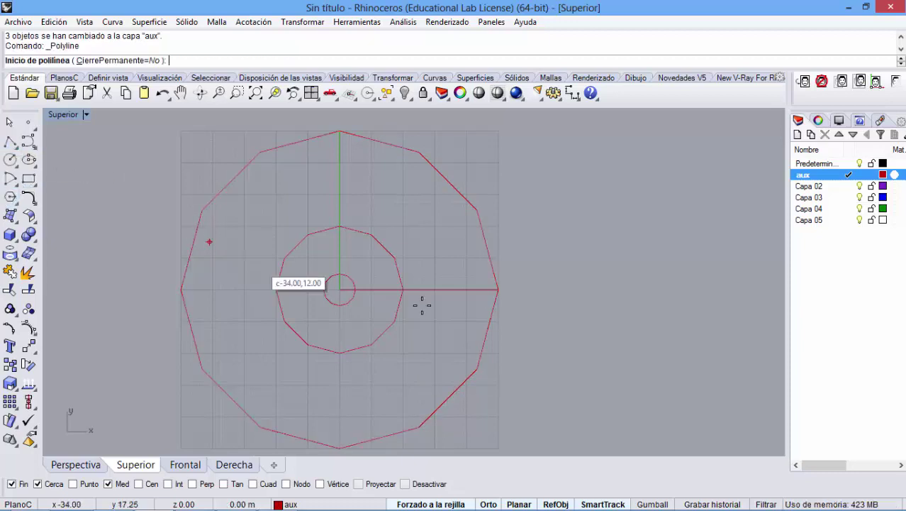
pyautogui.scroll(3, 339, 288)
pyautogui.click(340, 288)
pyautogui.scroll(-3, 339, 288)
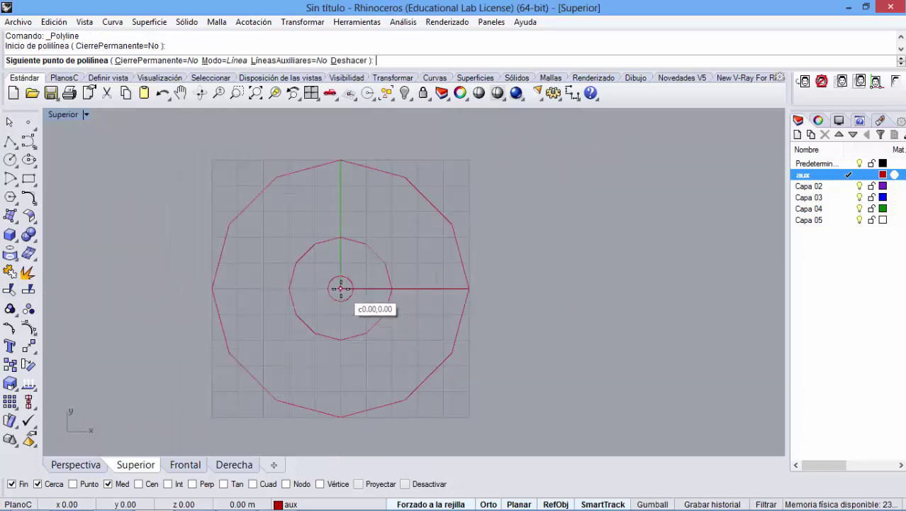
pyautogui.click(338, 159)
pyautogui.press('Return')
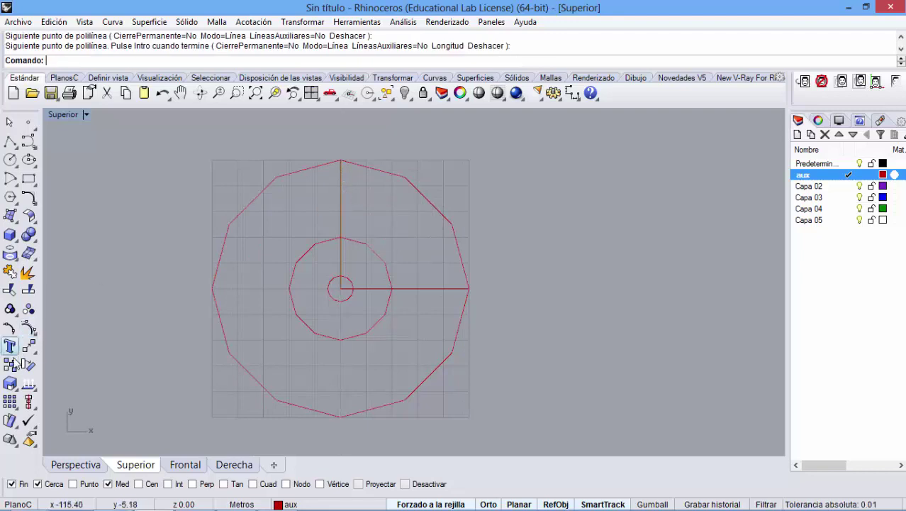
# Step: Create a polar array of the vertical radial line around the origin with 12 elements over 360 degrees
pyautogui.click(12, 404)
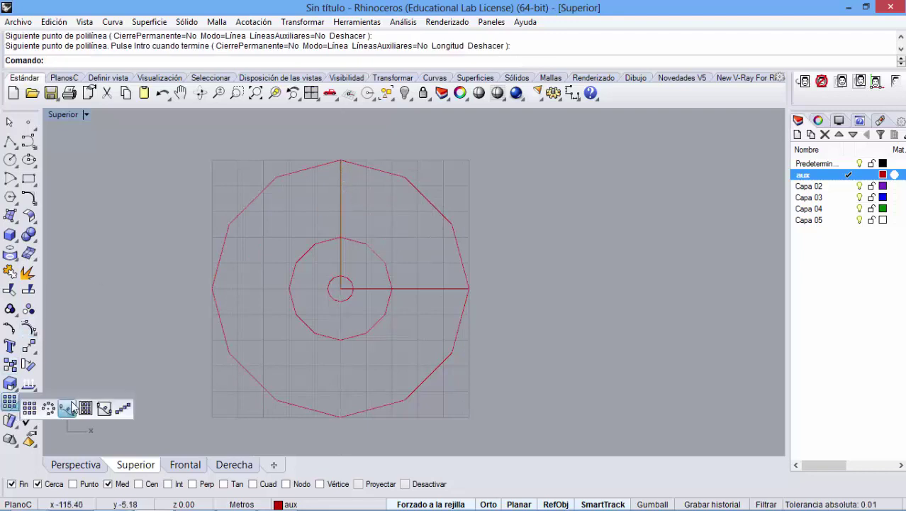
pyautogui.moveTo(75, 401); pyautogui.dragTo(110, 319)
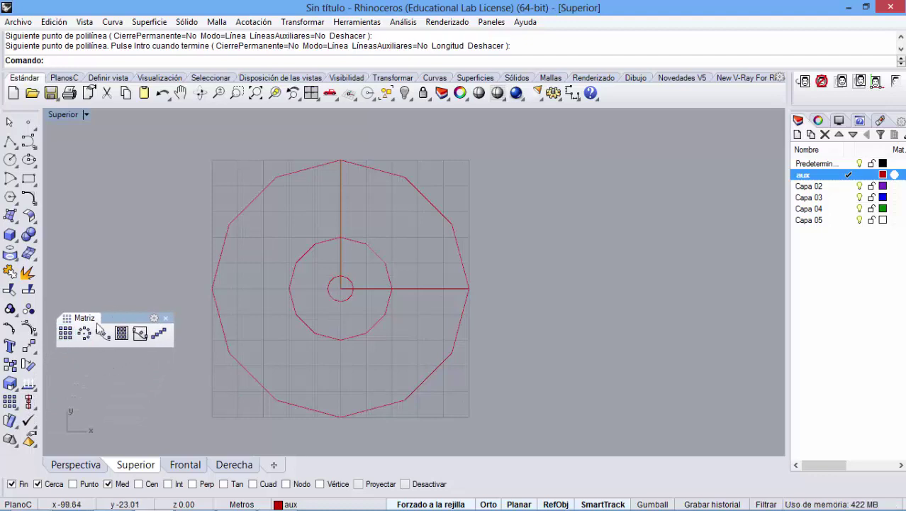
pyautogui.moveTo(116, 317); pyautogui.dragTo(110, 267)
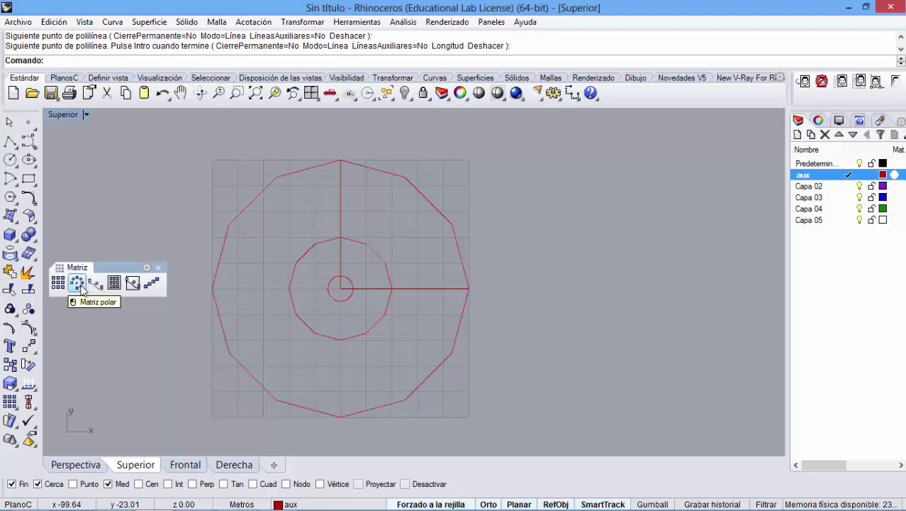
pyautogui.click(80, 284)
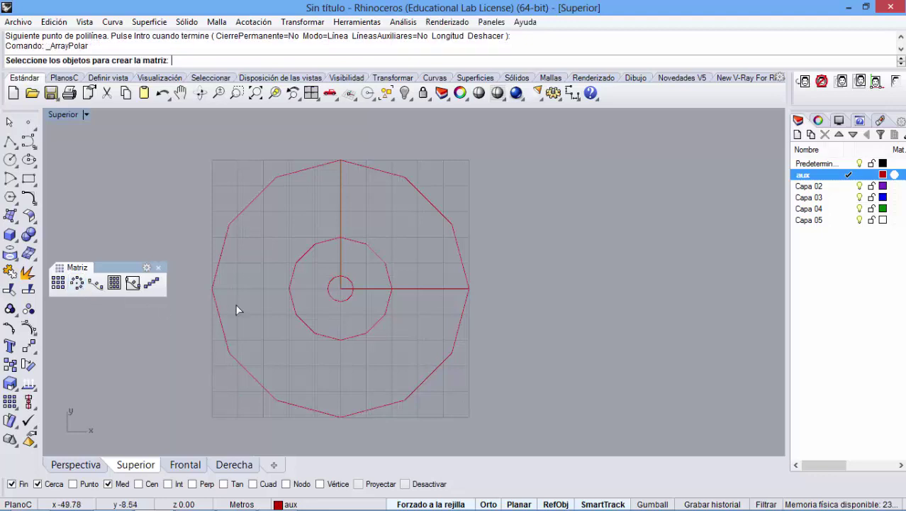
pyautogui.click(340, 214)
pyautogui.press('Return')
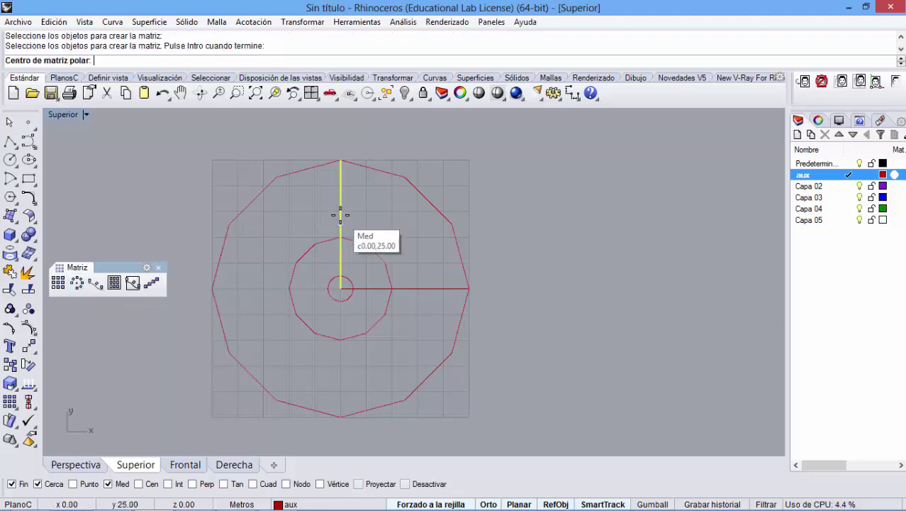
pyautogui.click(340, 289)
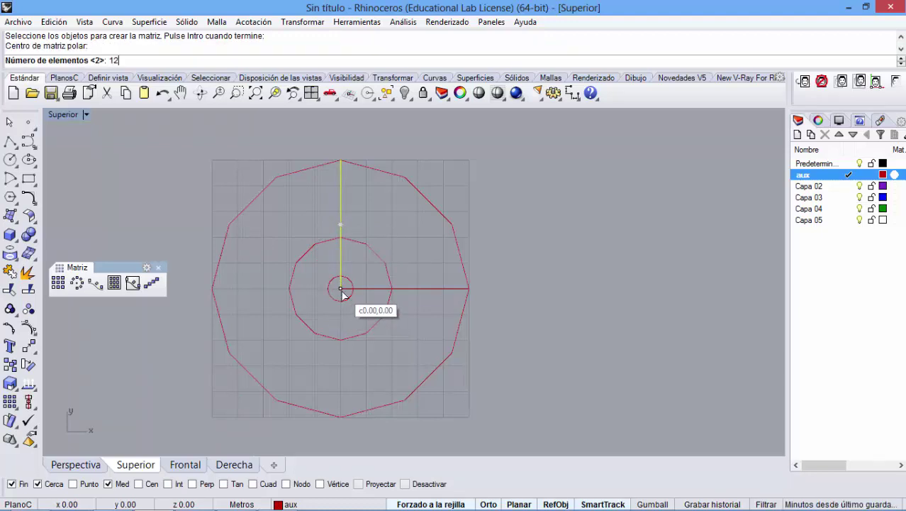
pyautogui.press('Return')
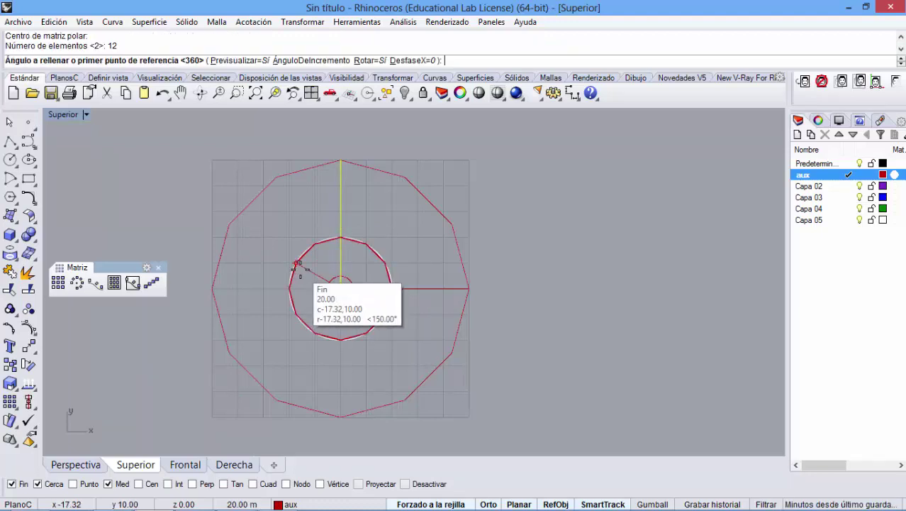
pyautogui.press('Return')
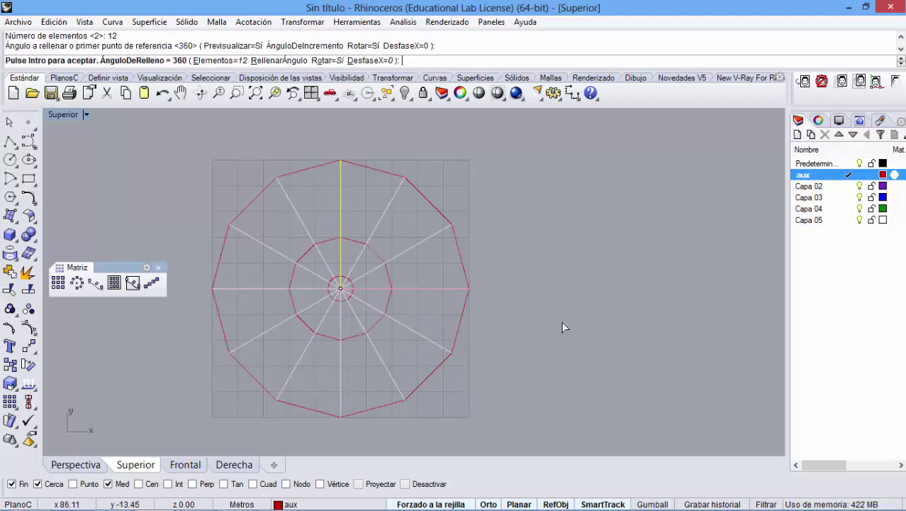
pyautogui.press('Return')
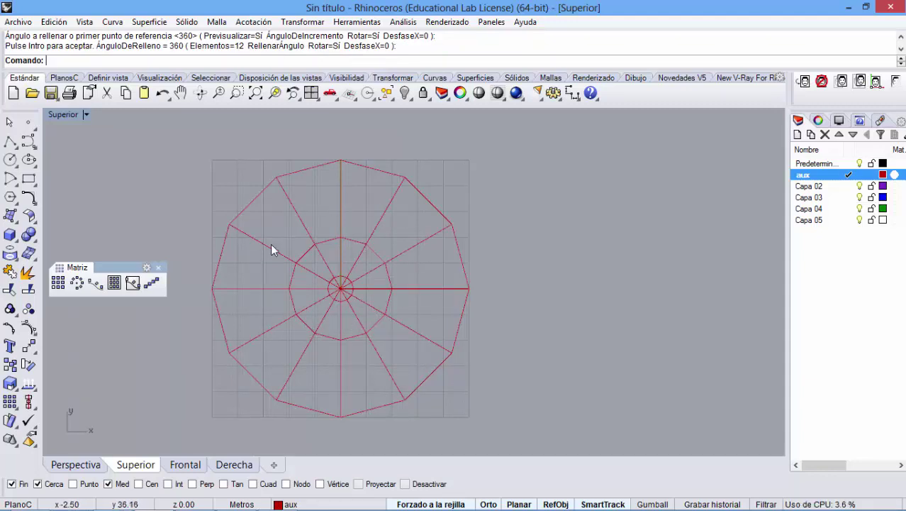
# Step: Enable the intersection snap and start a polyline at the smallest polygon's vertex on the negative Y axis, working in the perspective view
pyautogui.moveTo(310, 389); pyautogui.dragTo(363, 378, button='right')
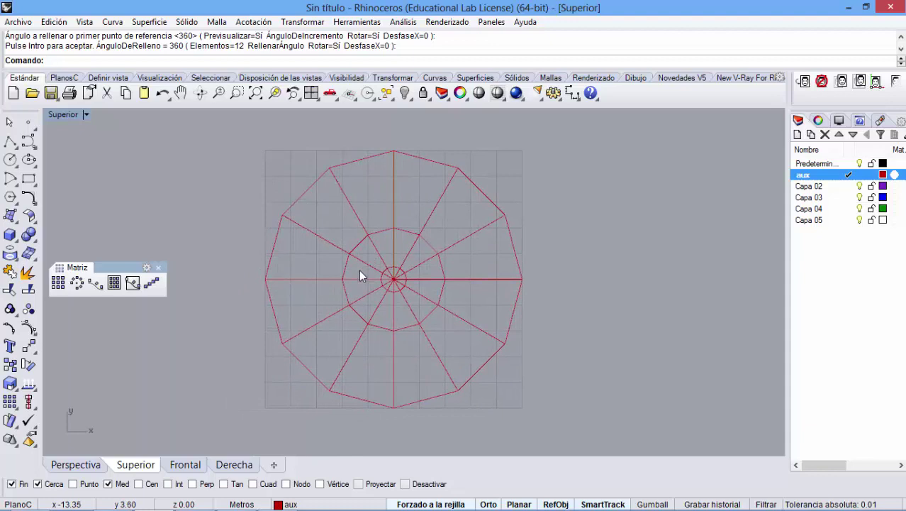
pyautogui.moveTo(340, 307); pyautogui.dragTo(340, 308, button='right')
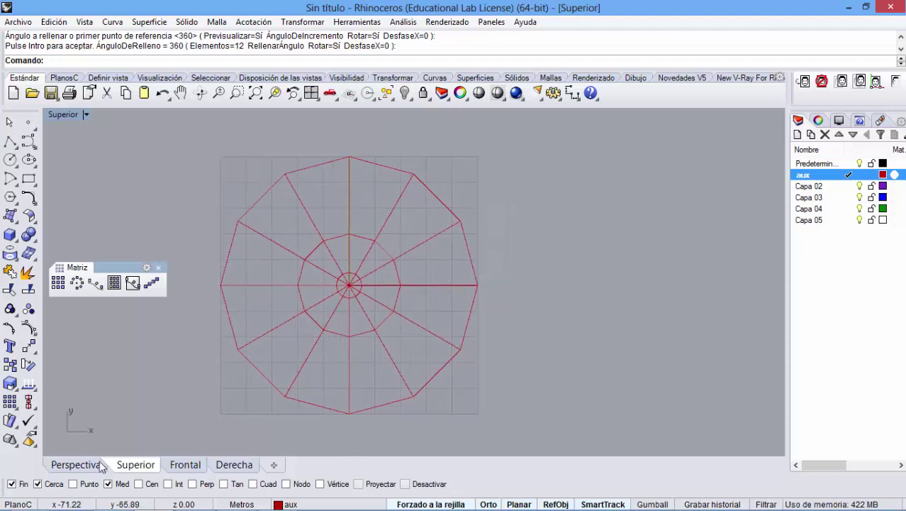
pyautogui.click(76, 465)
pyautogui.moveTo(412, 296); pyautogui.dragTo(385, 332, button='right')
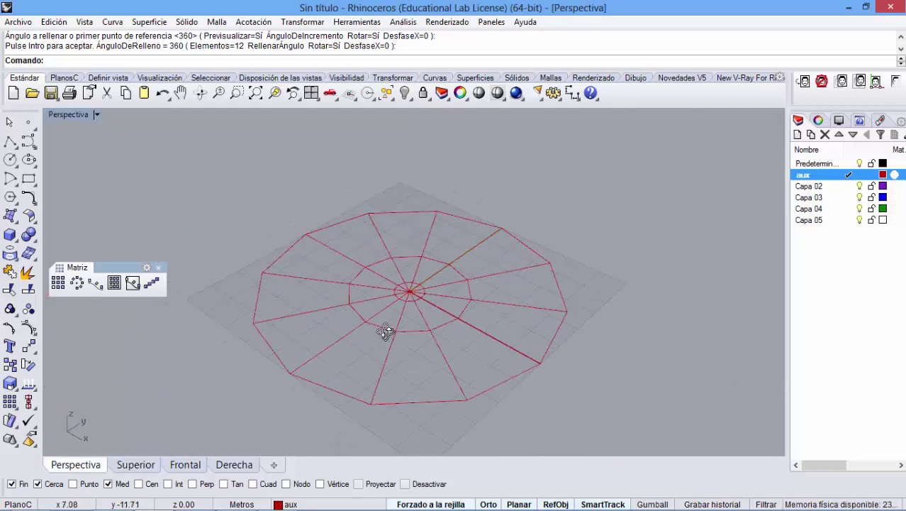
pyautogui.scroll(2, 344, 342)
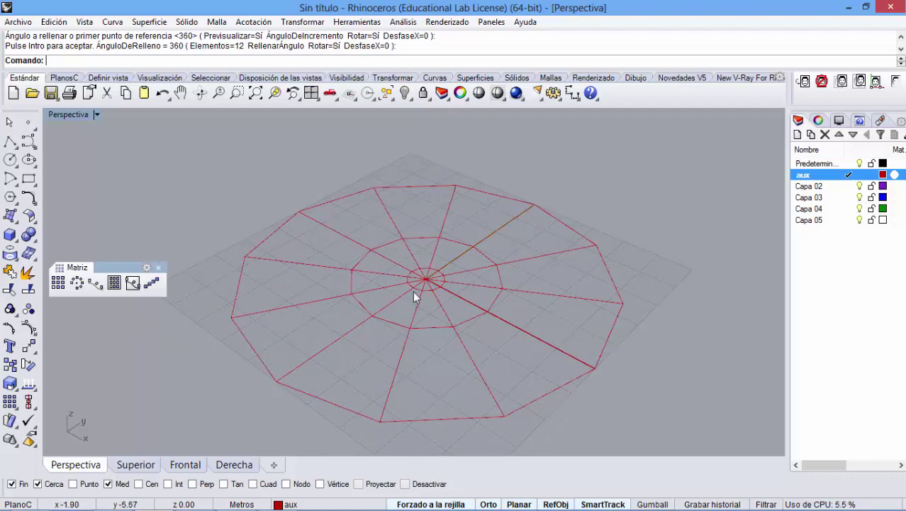
pyautogui.scroll(4, 413, 292)
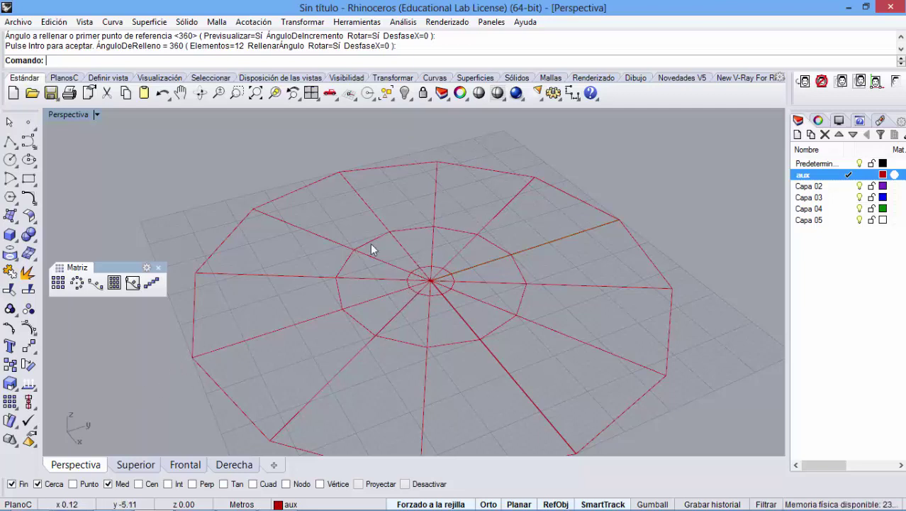
pyautogui.click(9, 141)
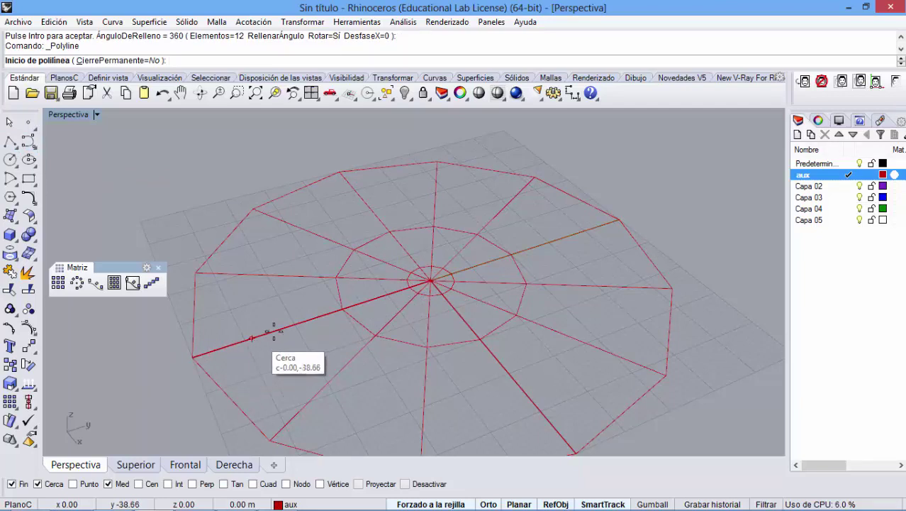
pyautogui.scroll(3, 397, 287)
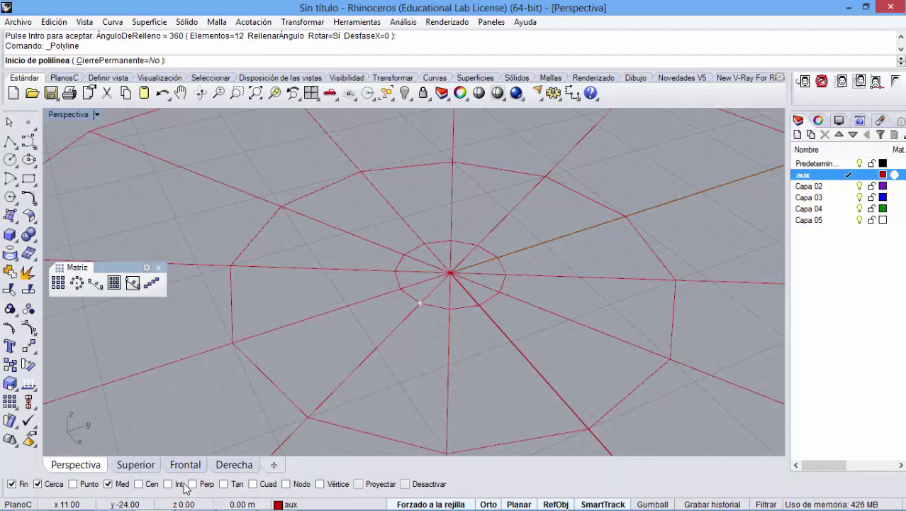
pyautogui.click(168, 484)
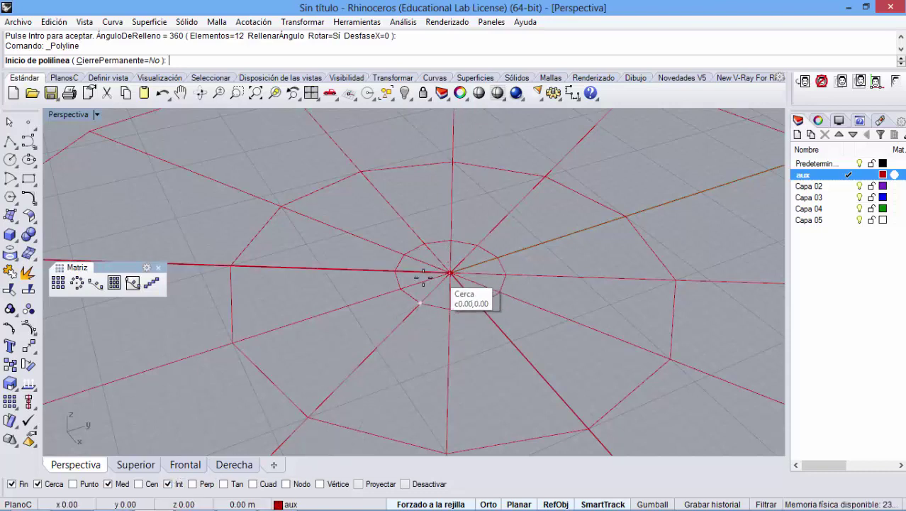
pyautogui.click(401, 288)
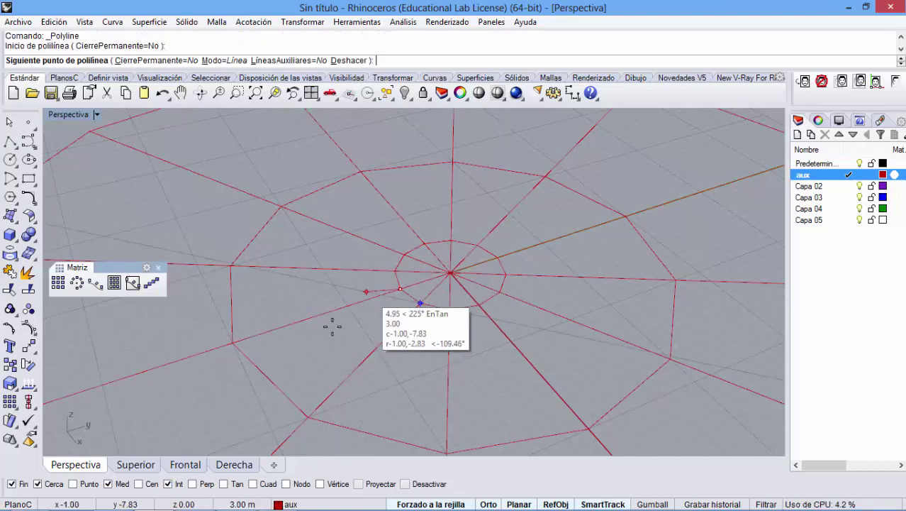
# Step: Finish the polyline in the front view as a single vertical segment rising 25 m from its start point
pyautogui.click(190, 464)
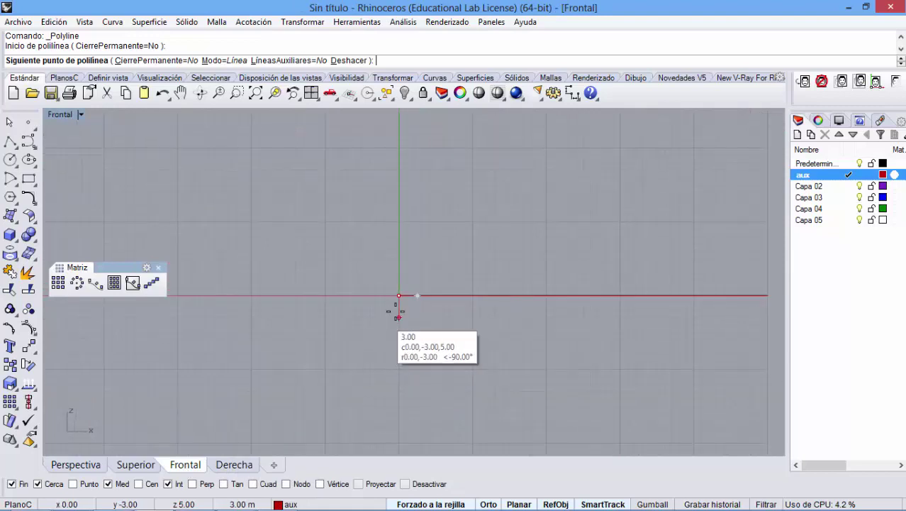
pyautogui.scroll(2, 425, 247)
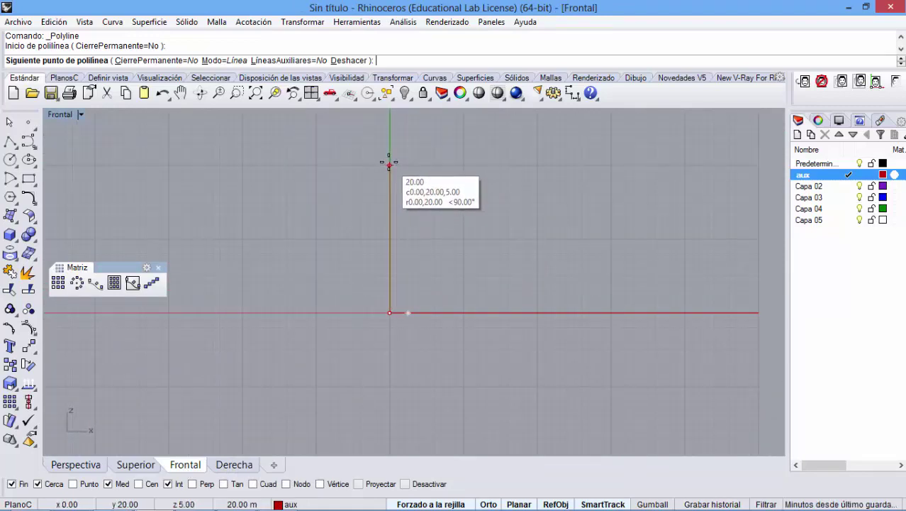
pyautogui.moveTo(388, 165); pyautogui.dragTo(399, 241, button='right')
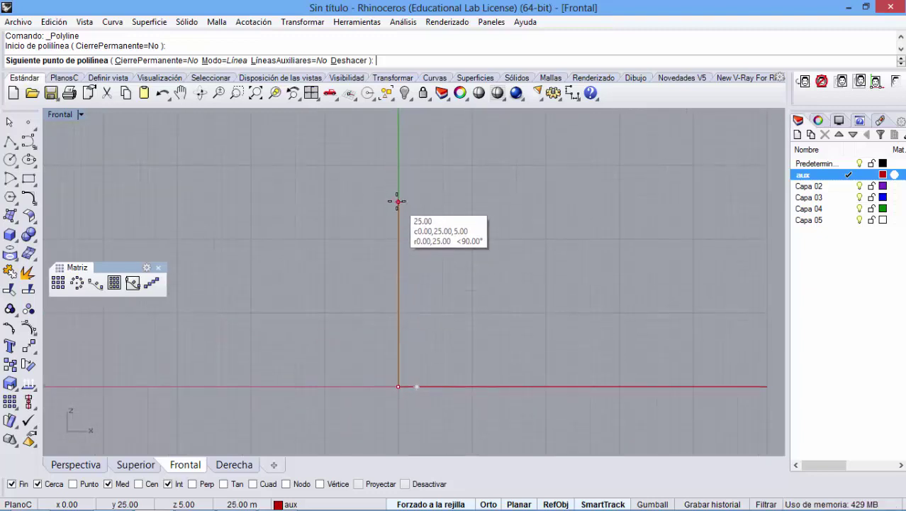
pyautogui.click(398, 202)
pyautogui.press('Return')
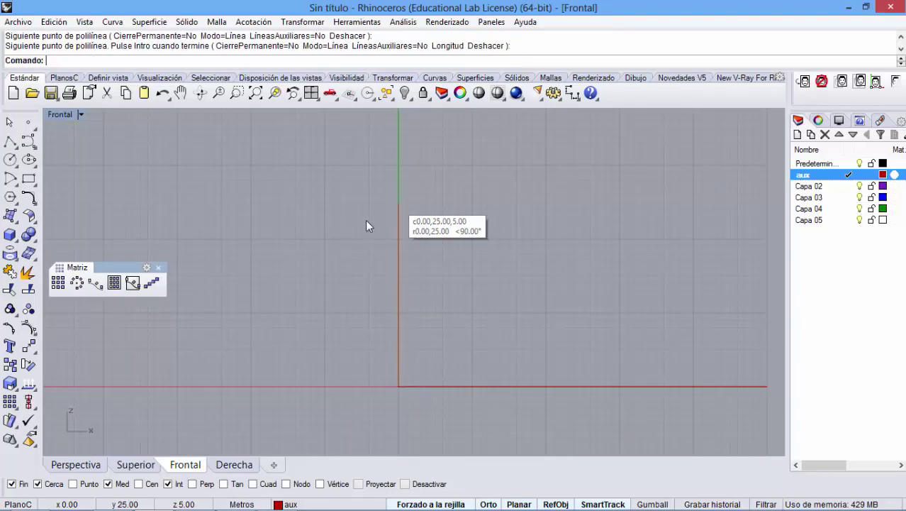
# Step: Copy the upright line from its base on the smallest polygon to the outer polygon's vertex on the negative Y axis
pyautogui.click(61, 470)
pyautogui.moveTo(354, 332); pyautogui.dragTo(408, 191, button='right')
pyautogui.click(377, 286)
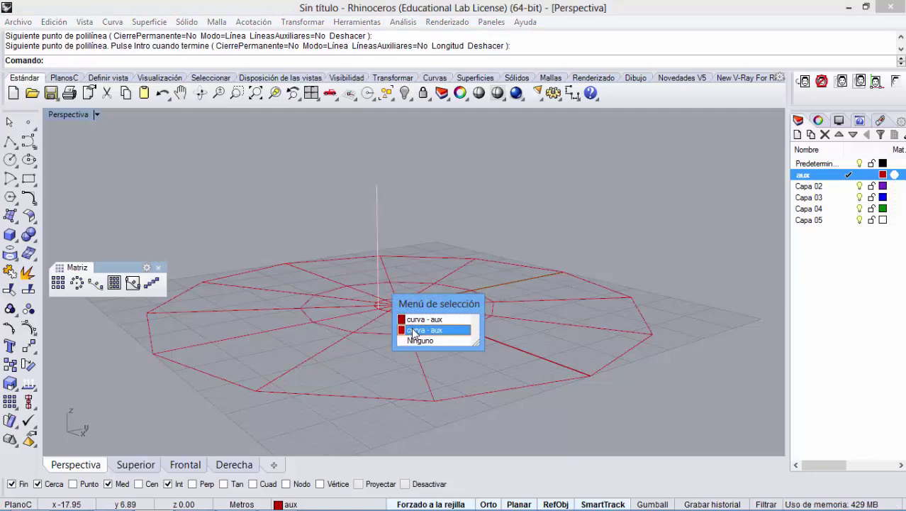
pyautogui.click(416, 330)
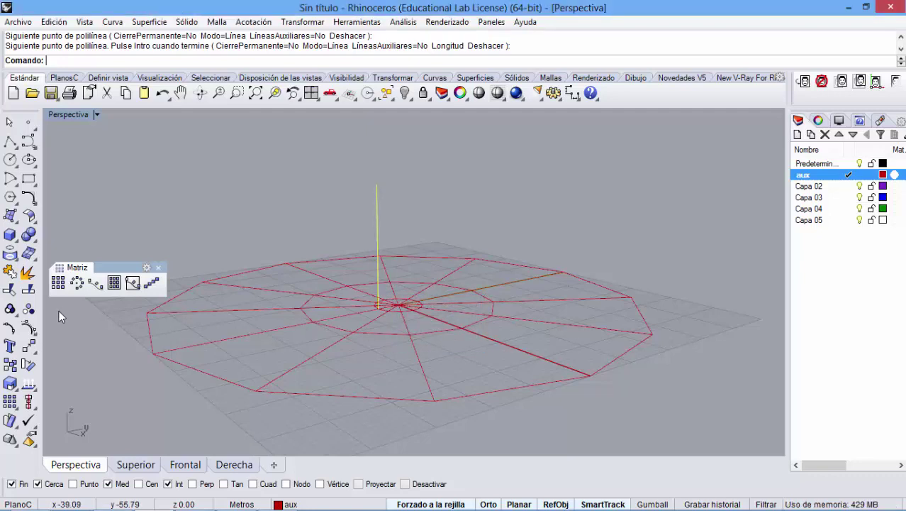
pyautogui.click(10, 363)
pyautogui.scroll(5, 393, 305)
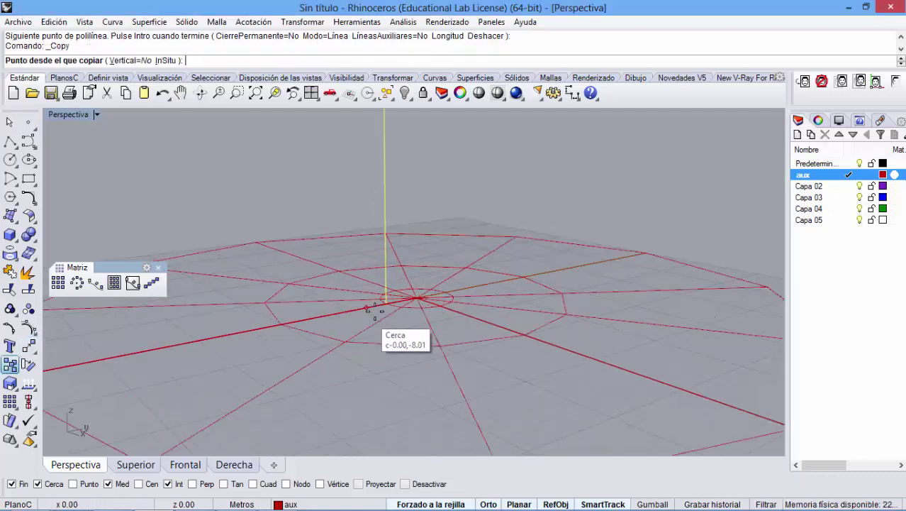
pyautogui.click(395, 296)
pyautogui.scroll(-5, 395, 298)
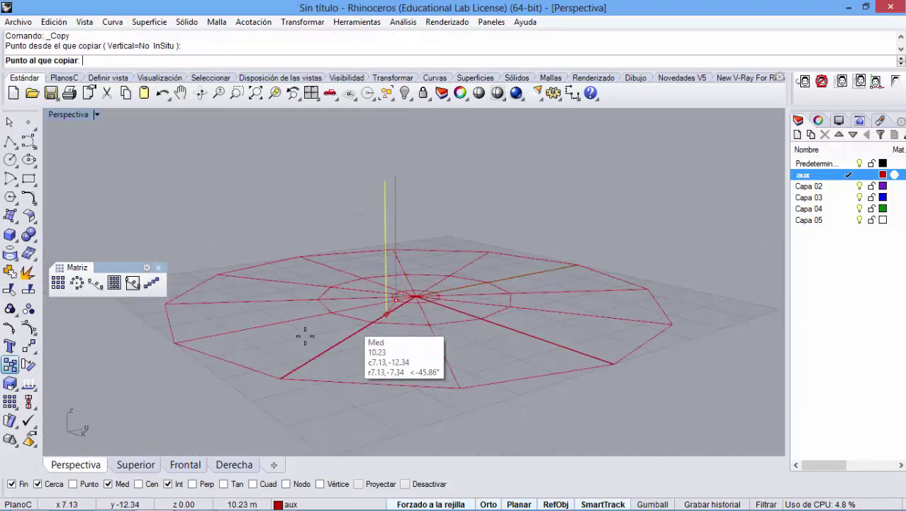
pyautogui.press('Escape')
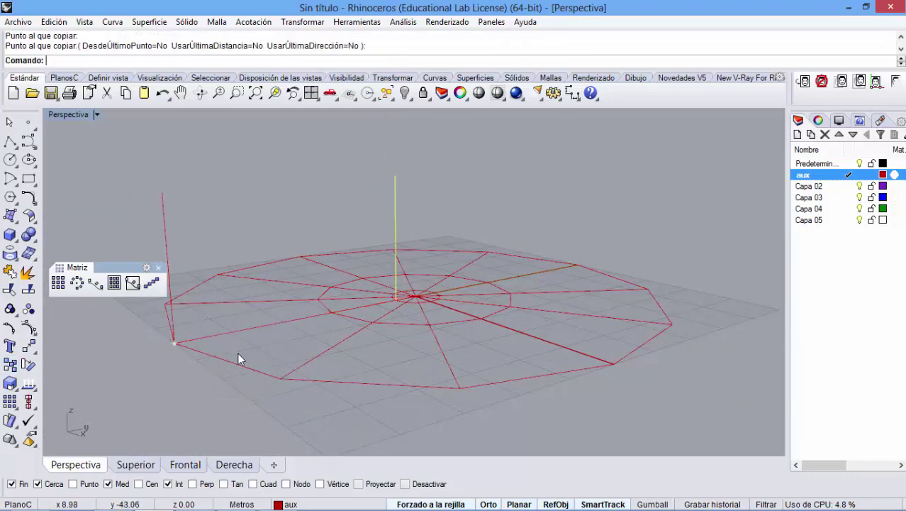
pyautogui.press('Escape')
# Step: Examine the two upright lines and their position on the polygon layout in the perspective, front and right views
pyautogui.moveTo(455, 264); pyautogui.dragTo(546, 185, button='right')
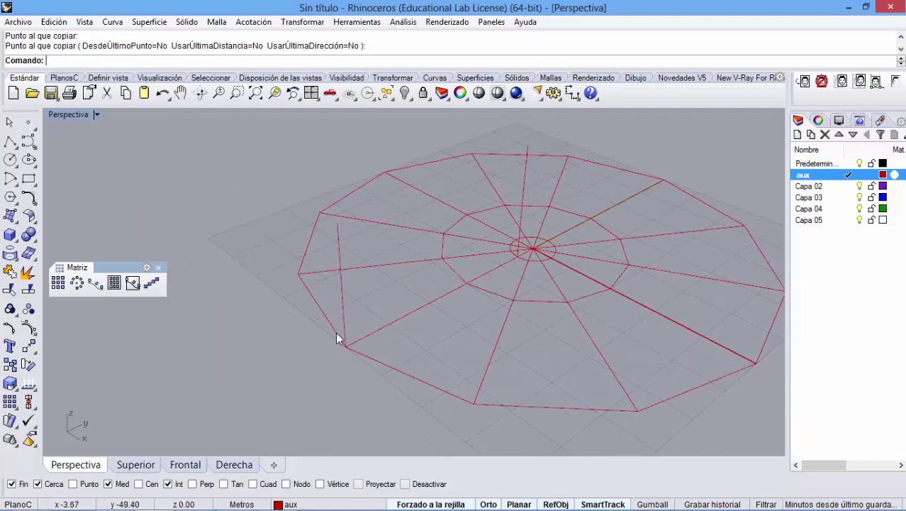
pyautogui.moveTo(321, 331)
pyautogui.mouseDown(button='right')
pyautogui.moveTo(346, 310)
pyautogui.moveTo(335, 323)
pyautogui.mouseUp(button='right')
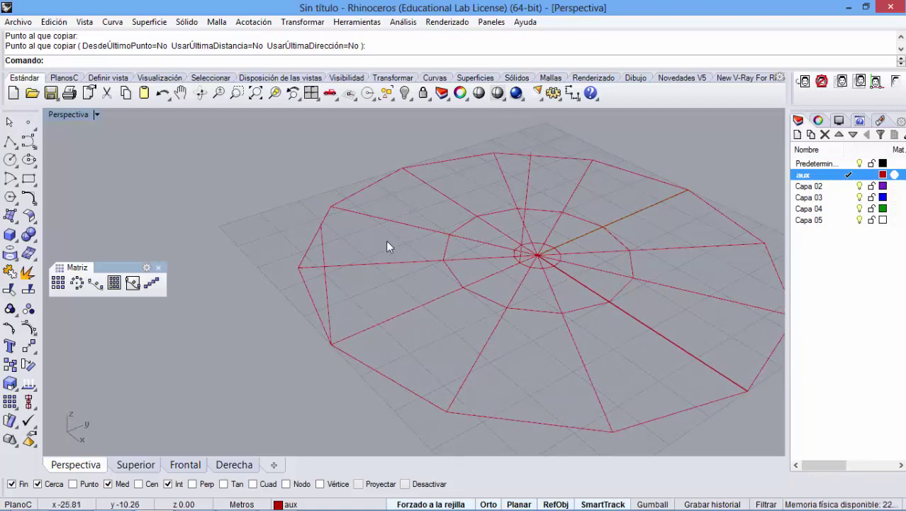
pyautogui.moveTo(357, 315); pyautogui.dragTo(298, 292, button='right')
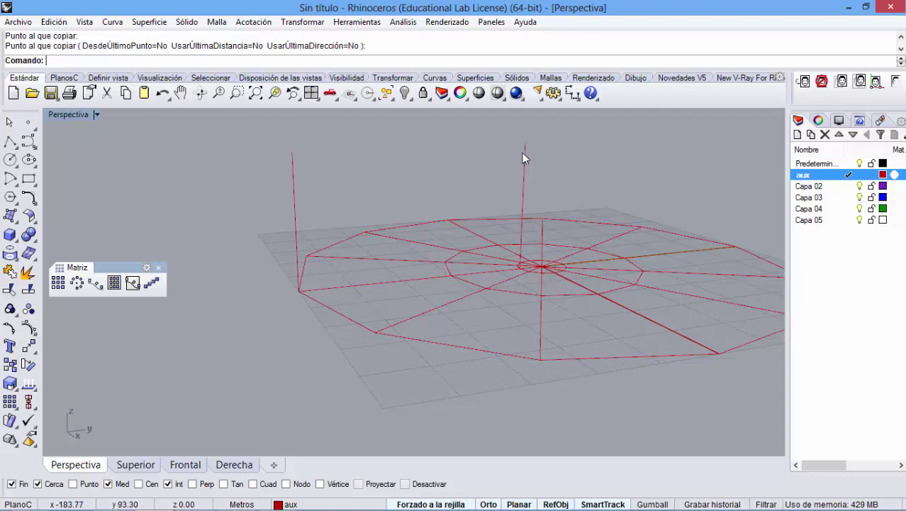
pyautogui.moveTo(399, 274); pyautogui.dragTo(422, 227, button='right')
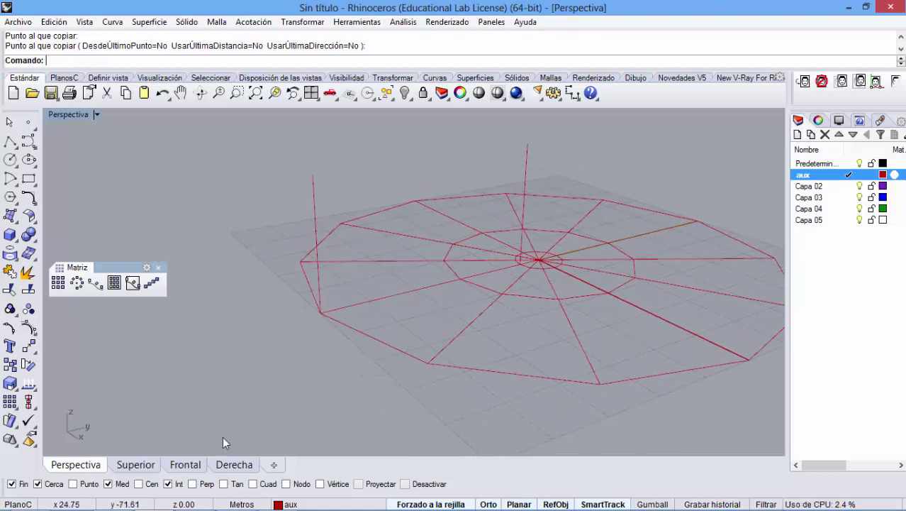
pyautogui.click(179, 466)
pyautogui.scroll(-3, 331, 355)
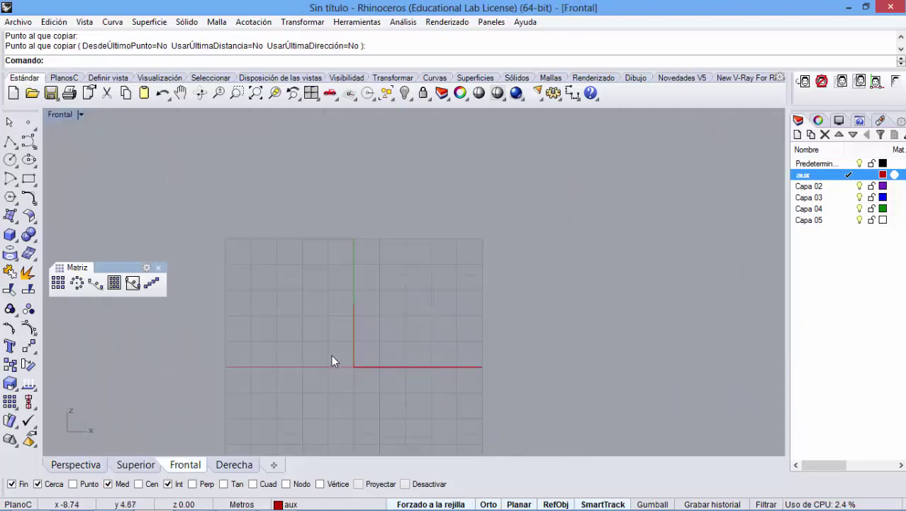
pyautogui.click(236, 465)
pyautogui.scroll(-4, 427, 297)
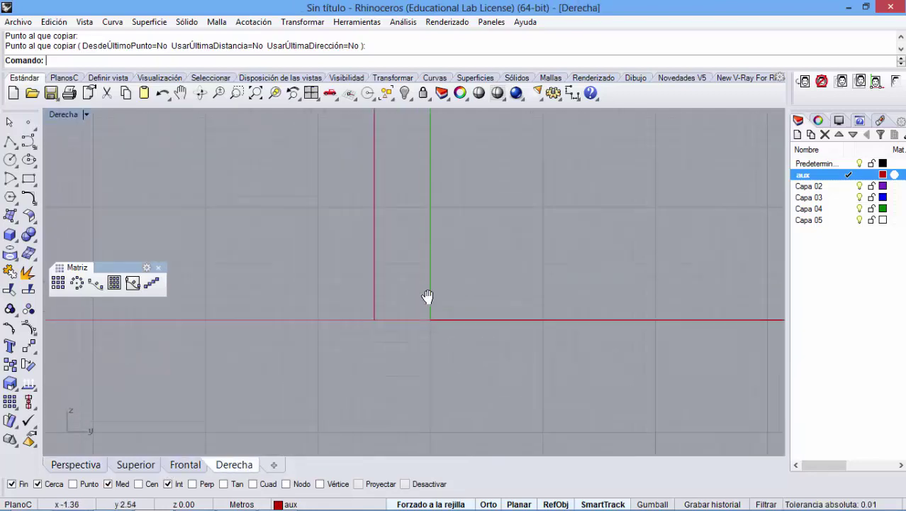
pyautogui.scroll(4, 337, 268)
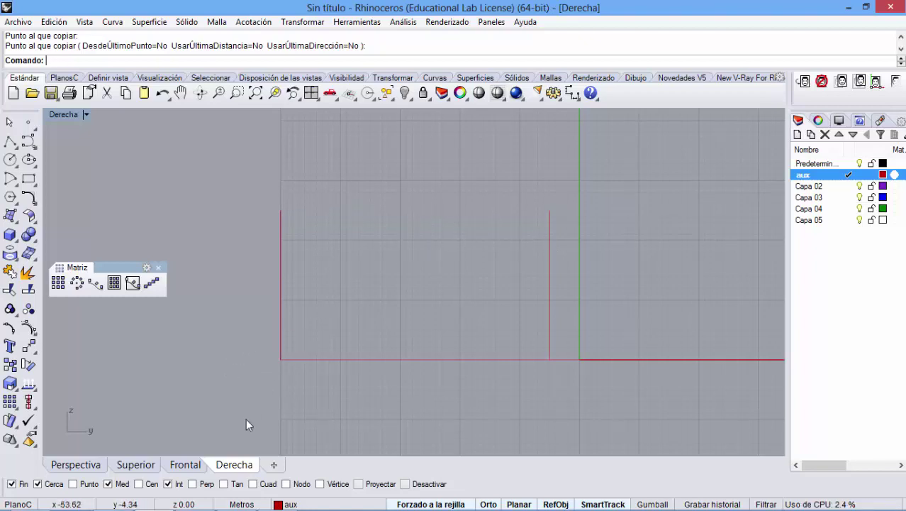
pyautogui.click(74, 464)
pyautogui.scroll(-3, 288, 327)
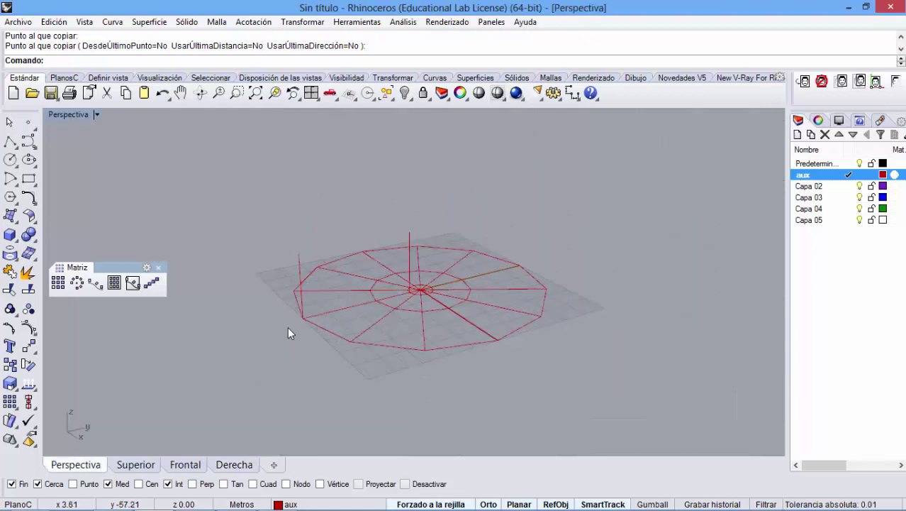
# Step: Inspect the outer upright line and its base on the polygon layout from several angles in the perspective view
pyautogui.moveTo(287, 326); pyautogui.dragTo(359, 370, button='right')
pyautogui.scroll(2, 412, 337)
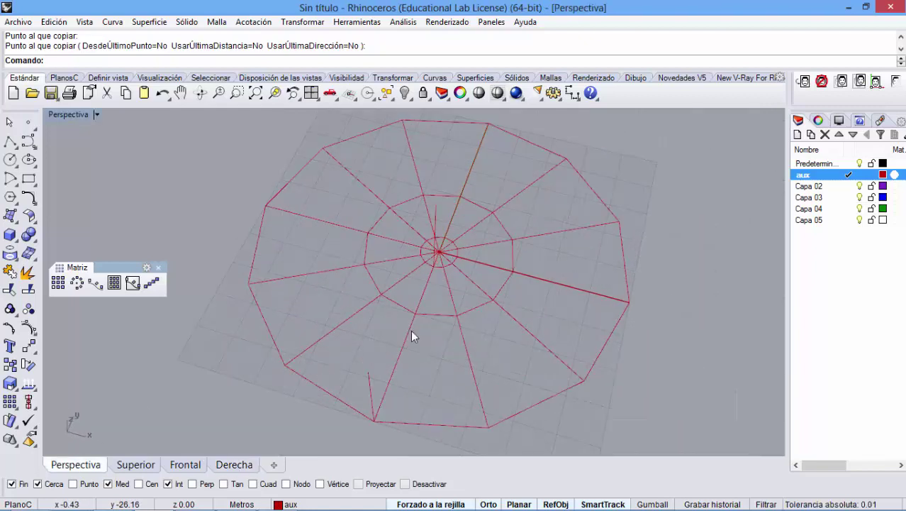
pyautogui.scroll(-2, 434, 277)
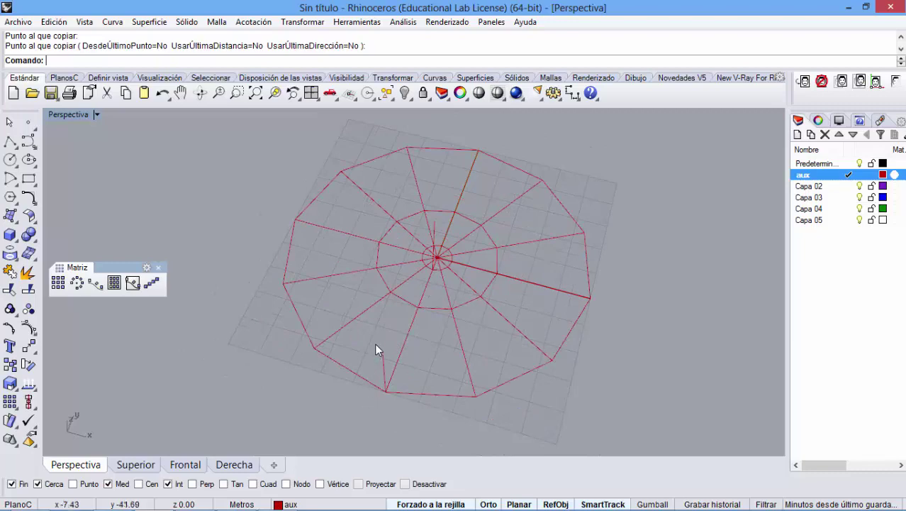
pyautogui.moveTo(395, 373); pyautogui.dragTo(291, 305, button='right')
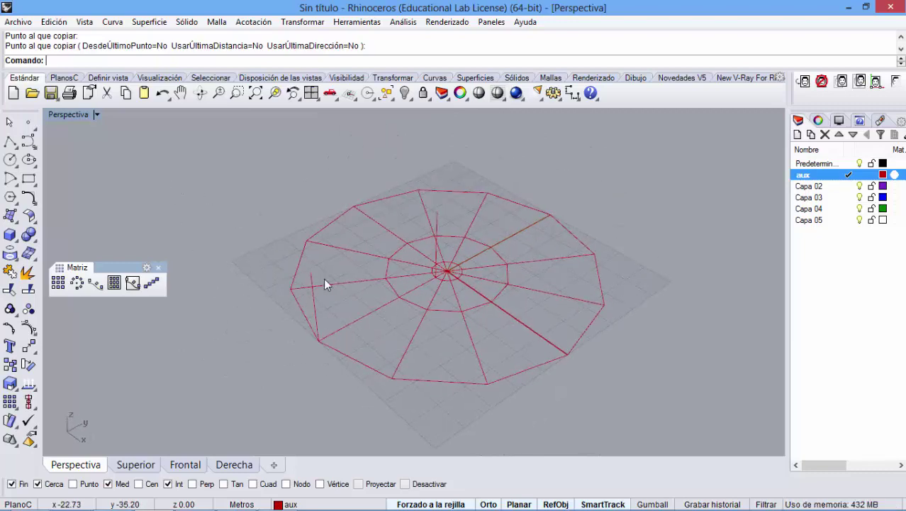
pyautogui.scroll(2, 340, 277)
pyautogui.moveTo(446, 287); pyautogui.dragTo(415, 274, button='right')
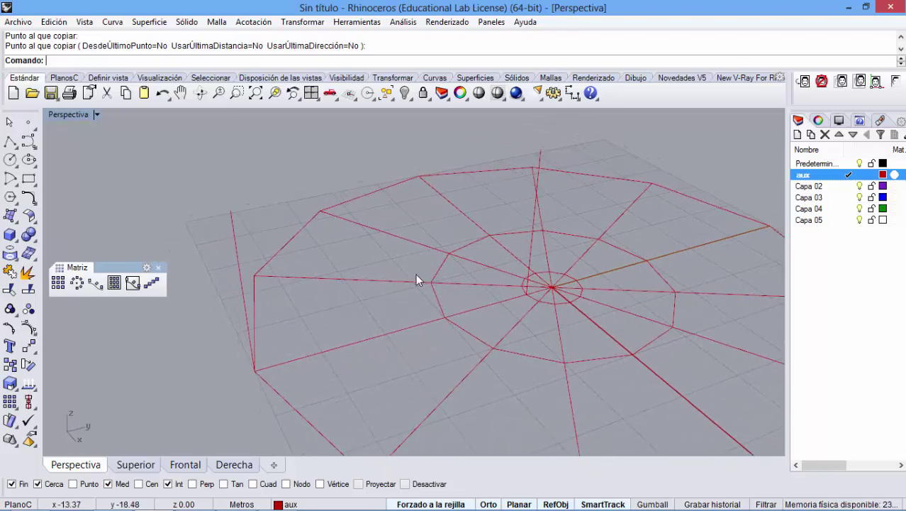
pyautogui.scroll(-1, 386, 280)
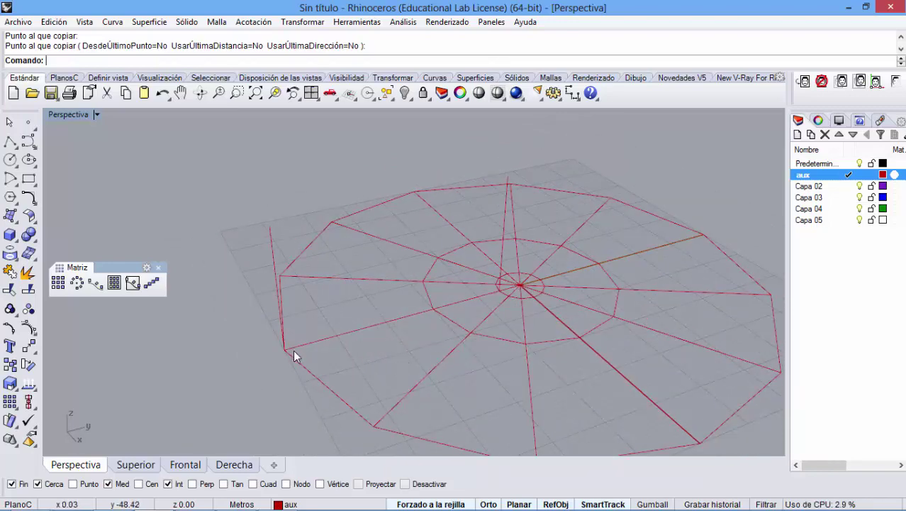
# Step: In the right view, draw an arc from the outer upright line's base to the inner upright line's top, through about (-33, 18)
pyautogui.click(235, 464)
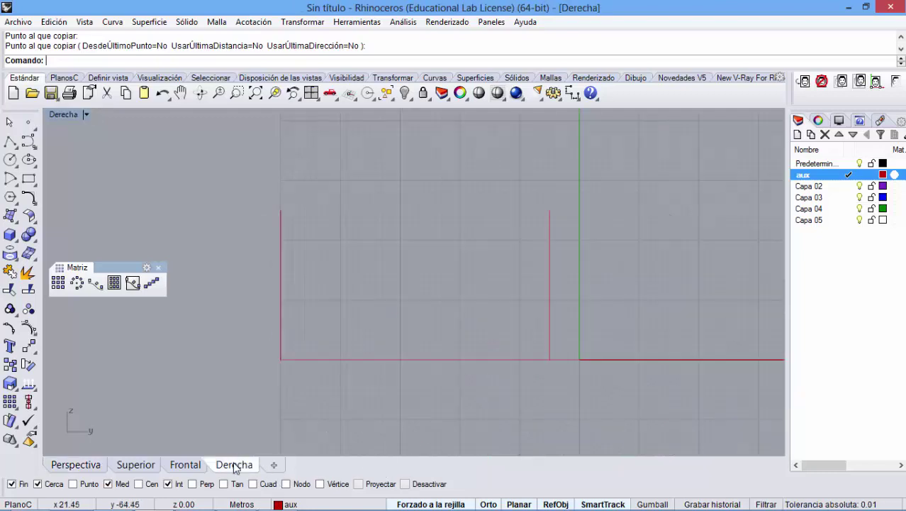
pyautogui.click(286, 359)
pyautogui.click(269, 386)
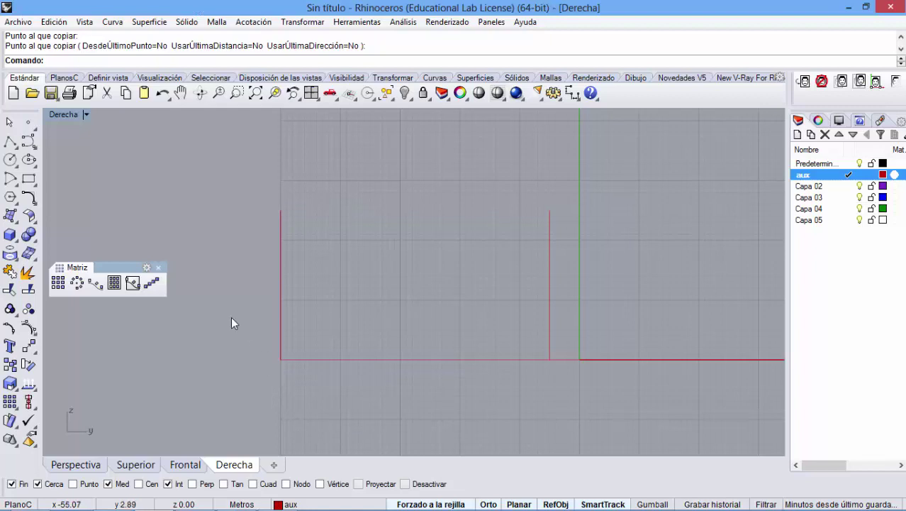
pyautogui.click(12, 183)
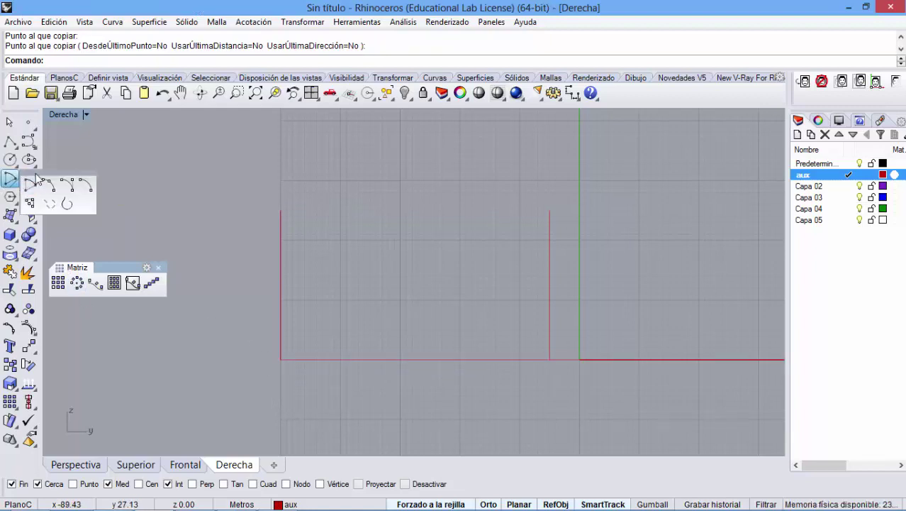
pyautogui.moveTo(42, 176); pyautogui.dragTo(102, 145)
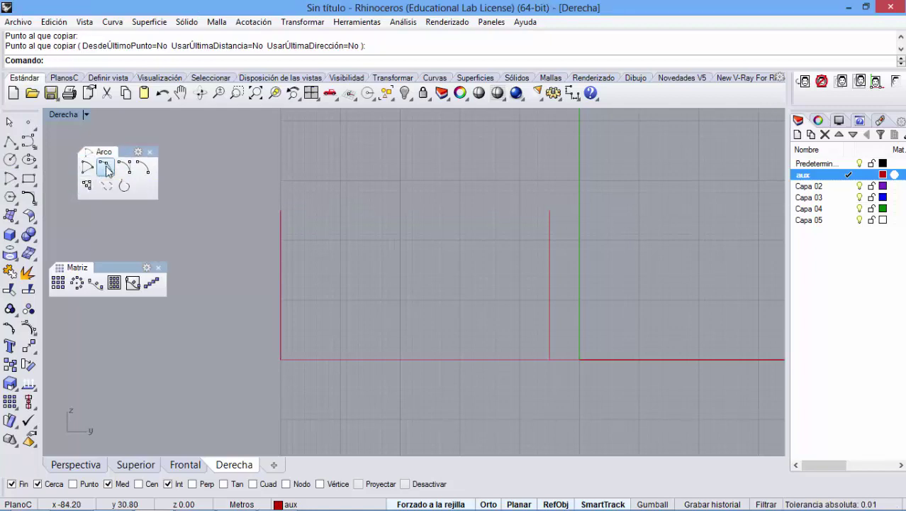
pyautogui.click(106, 171)
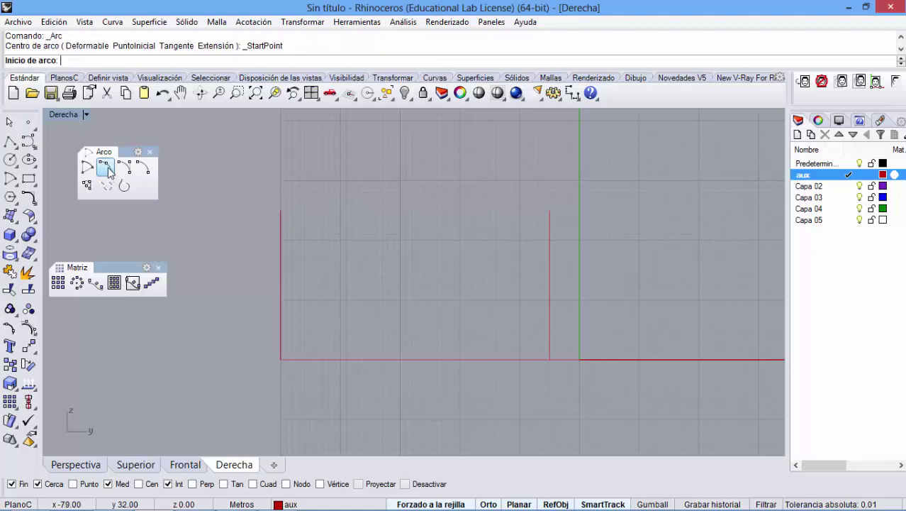
pyautogui.click(281, 359)
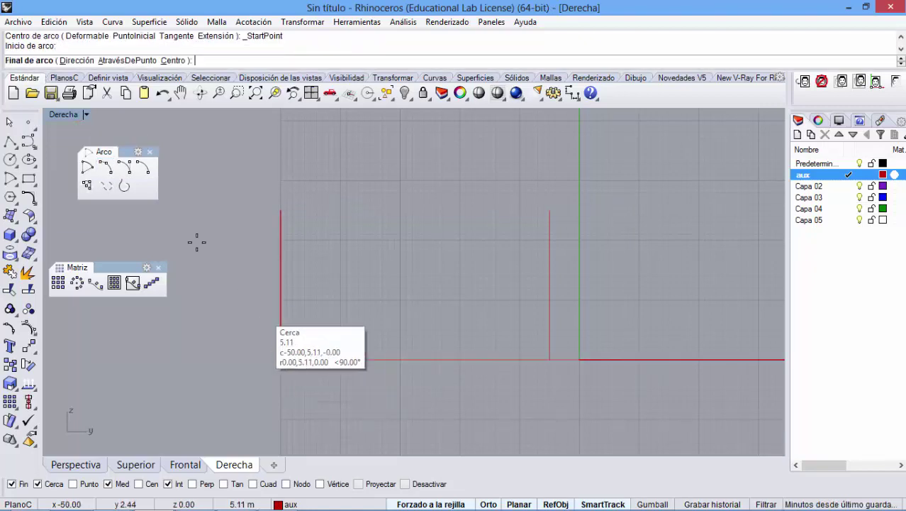
pyautogui.click(550, 212)
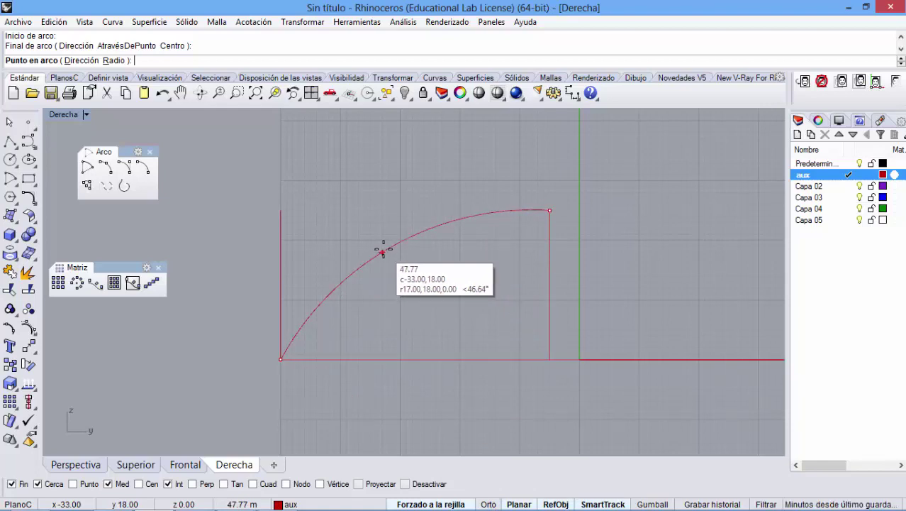
pyautogui.click(387, 250)
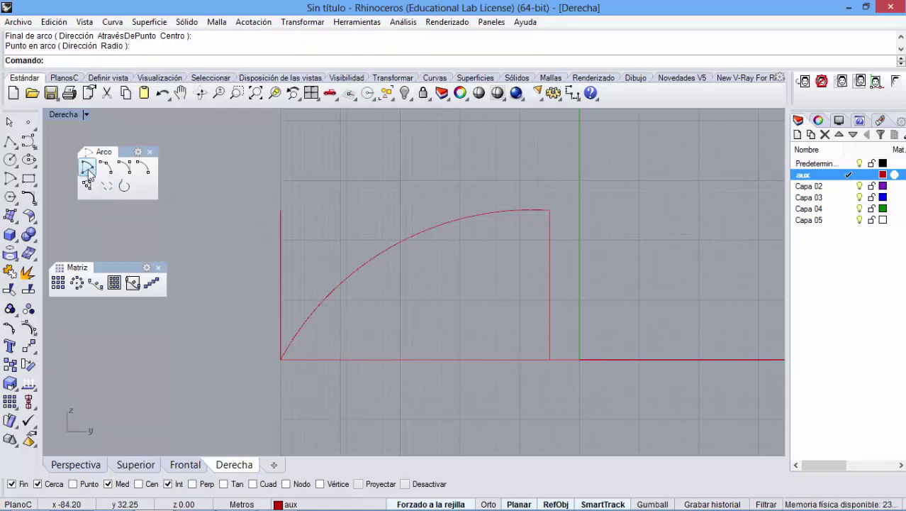
# Step: Select the outer upright line in the perspective view, close enough to pick its base
pyautogui.click(69, 464)
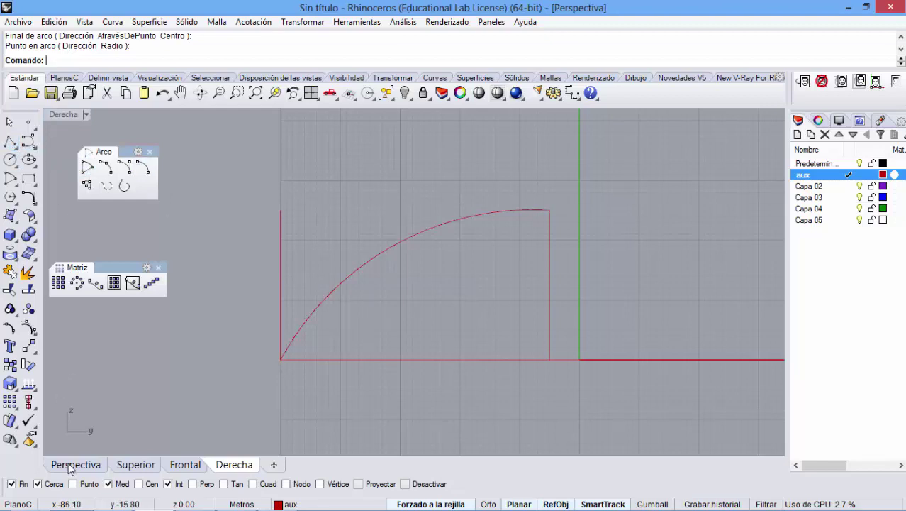
pyautogui.click(276, 294)
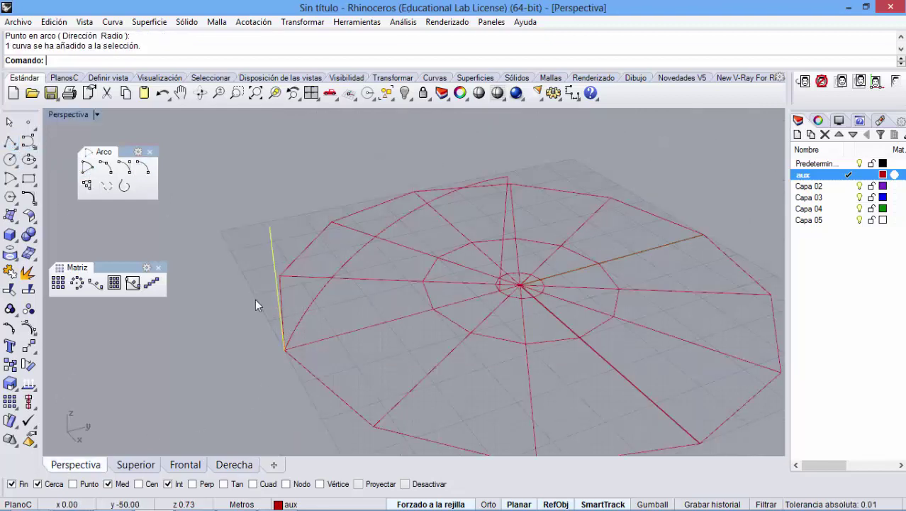
pyautogui.scroll(3, 284, 349)
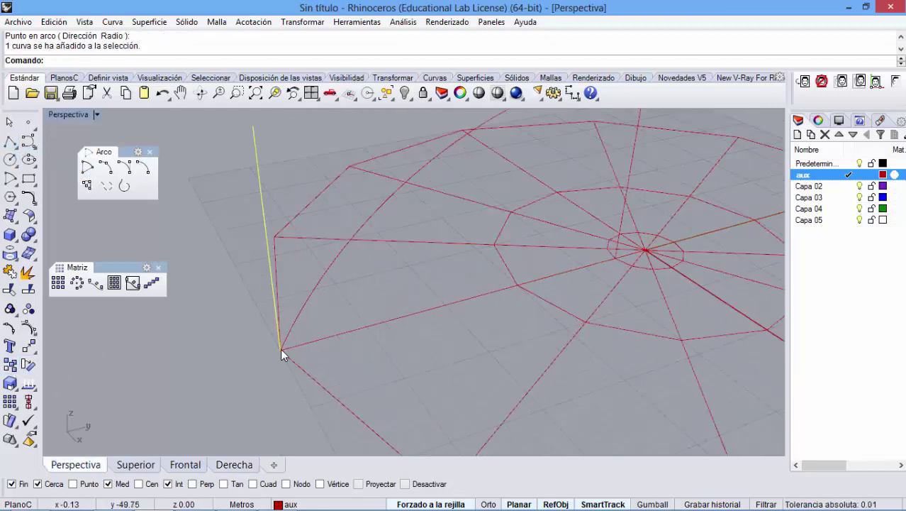
pyautogui.click(20, 364)
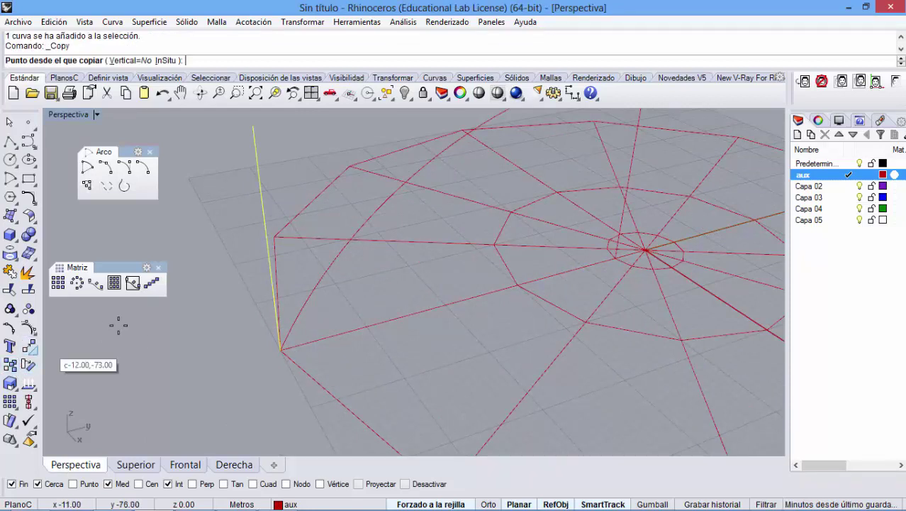
pyautogui.click(281, 349)
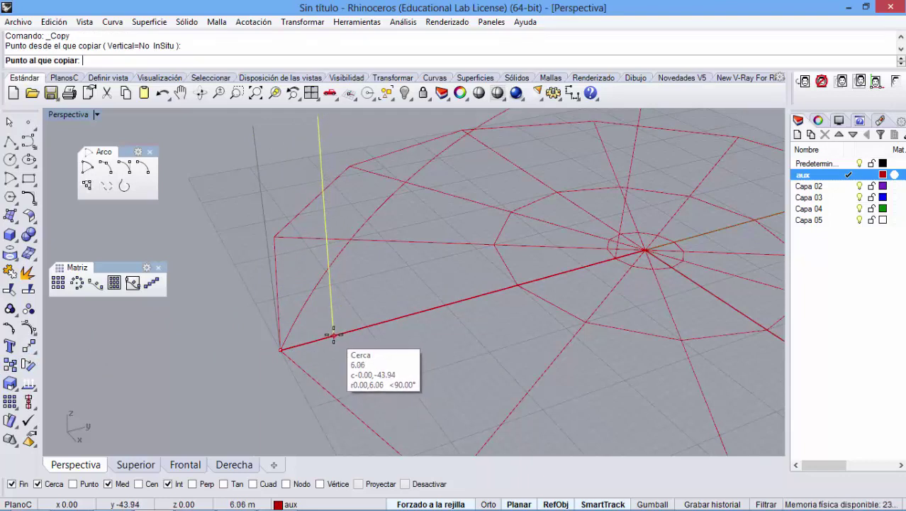
pyautogui.write('5')
pyautogui.press('Return')
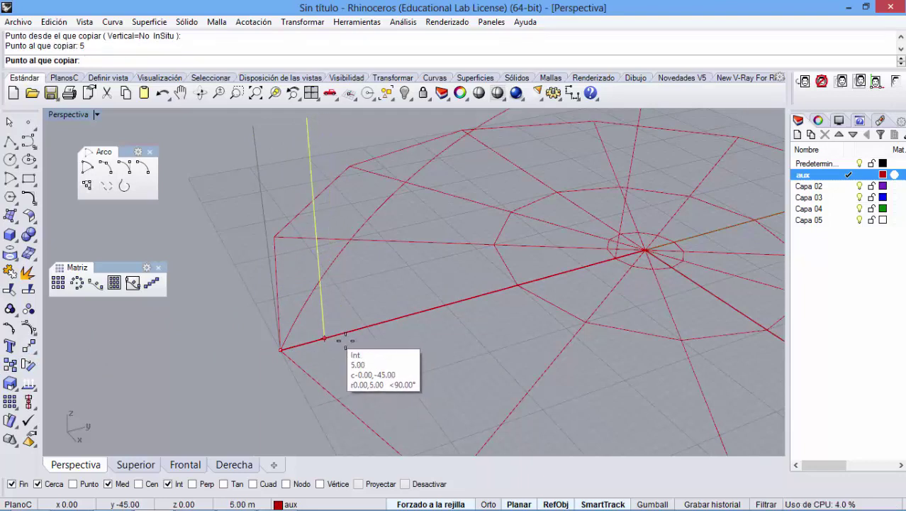
pyautogui.press('Return')
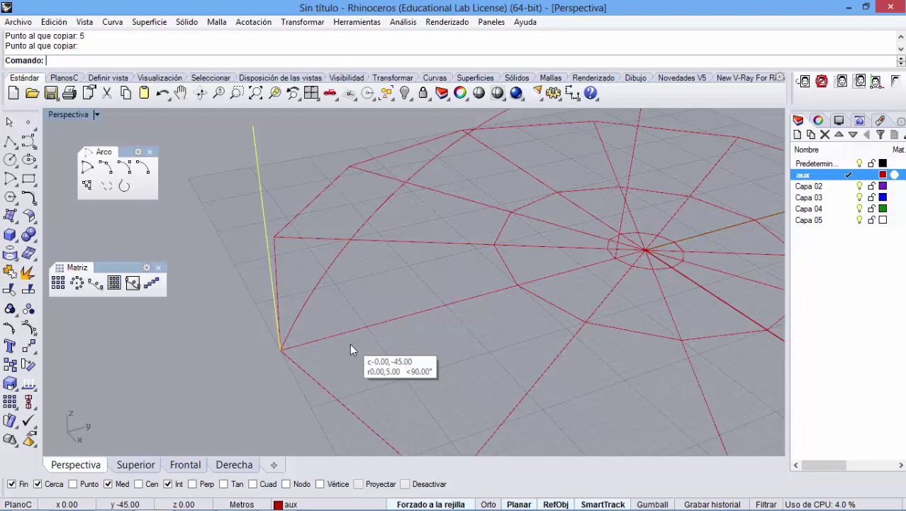
# Step: Copy the outer upright line from its base 5 m inward along the radial line toward the center
pyautogui.press('Return')
pyautogui.click(280, 348)
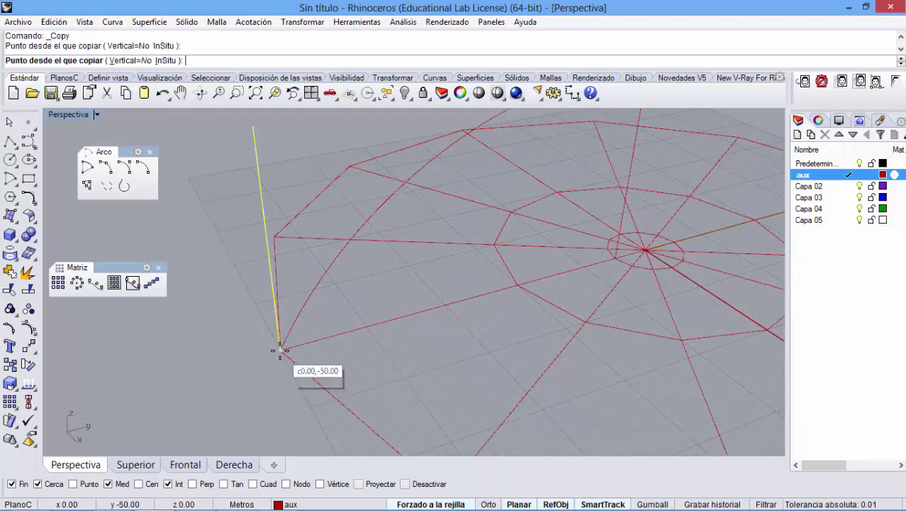
pyautogui.write('5')
pyautogui.press('Return')
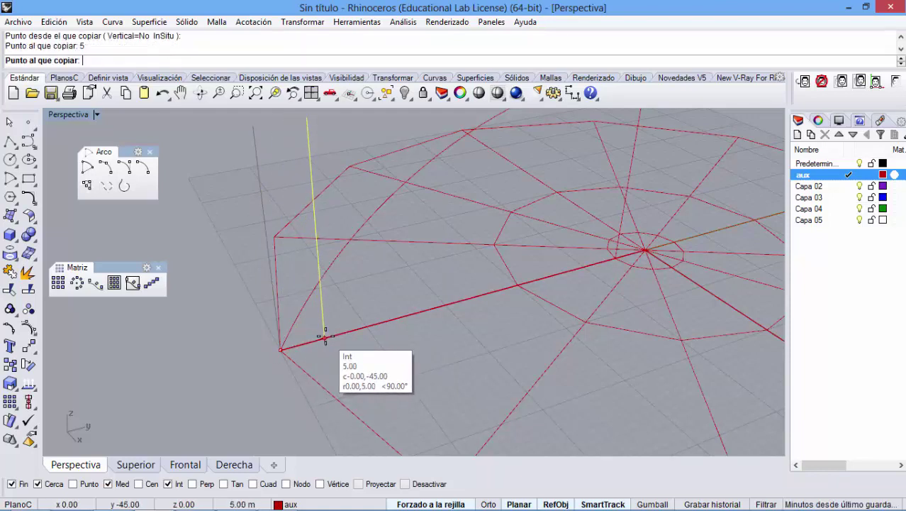
pyautogui.click(325, 335)
pyautogui.press('Return')
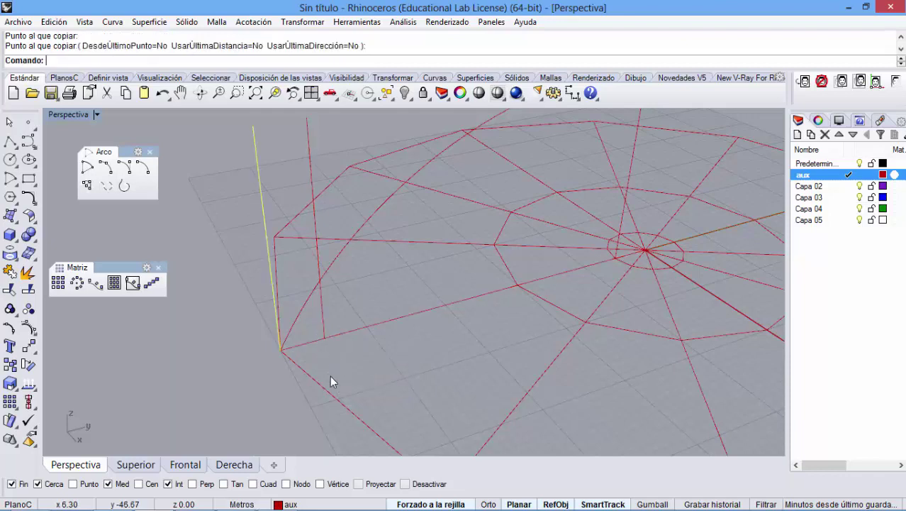
# Step: Measure the distance between the bases of the copied upright line and the outer upright line
pyautogui.click(324, 328)
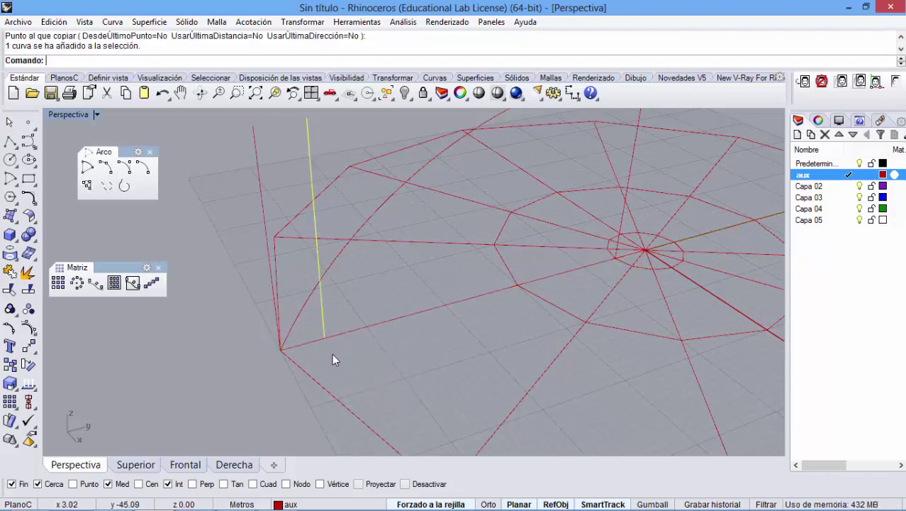
pyautogui.write('Distancia')
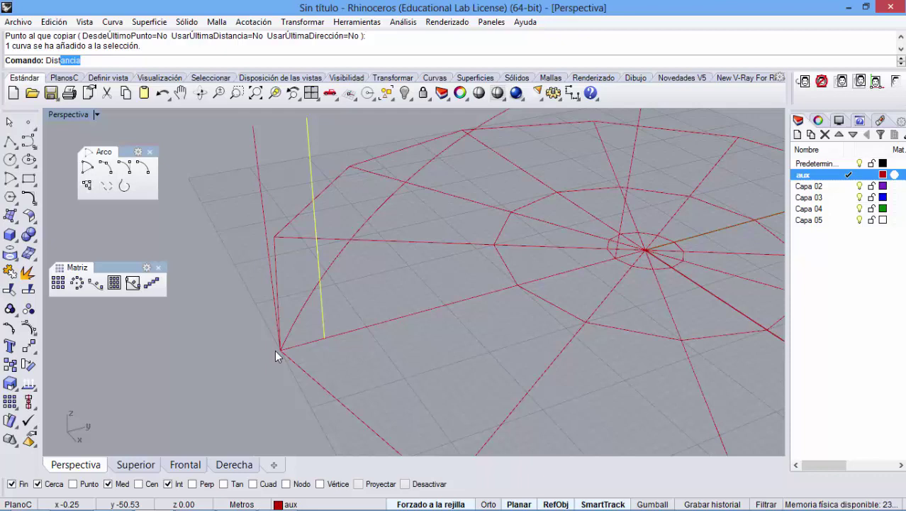
pyautogui.click(62, 81)
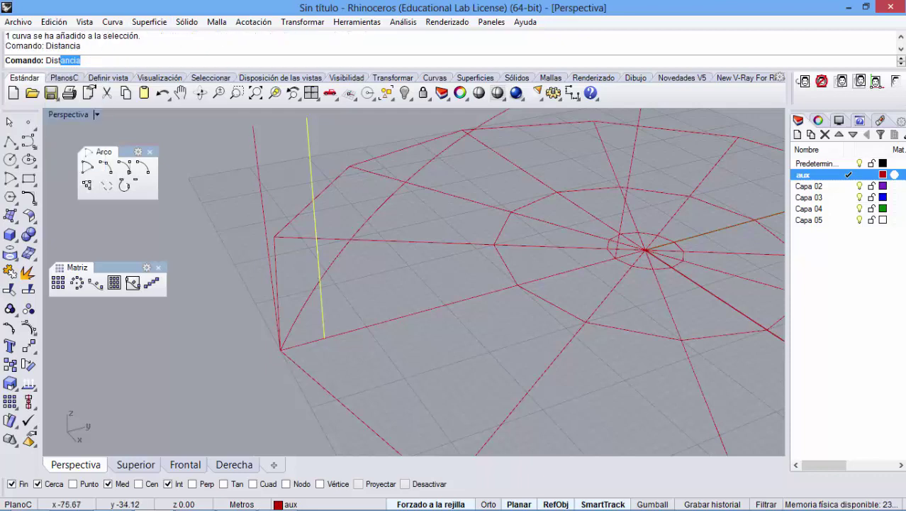
pyautogui.click(324, 338)
pyautogui.click(282, 348)
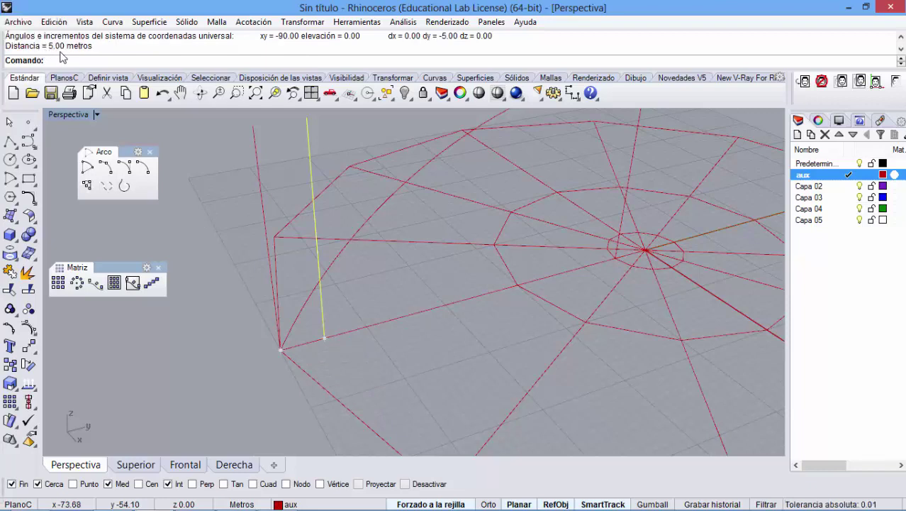
pyautogui.click(456, 369)
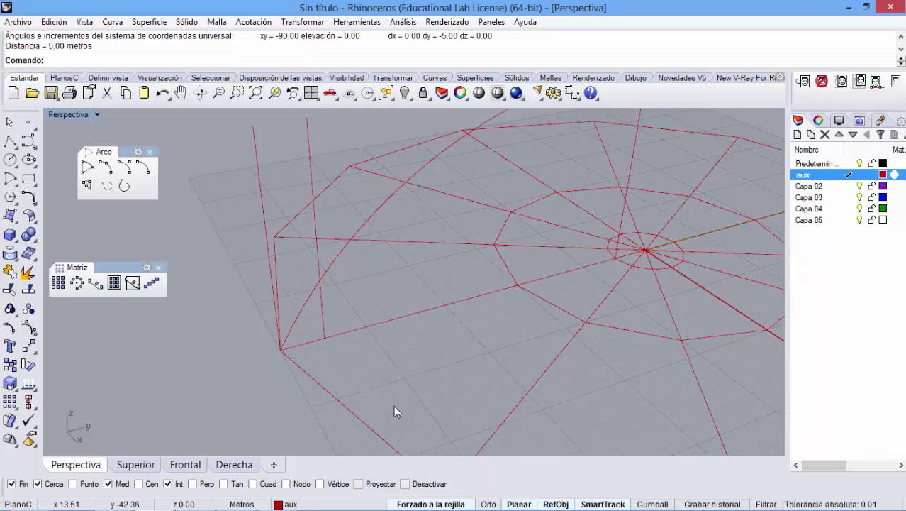
# Step: In the right view, draw an arc from the copied line's base to the inner upright line at about 24.25 m height, through about (-36, 13)
pyautogui.click(224, 464)
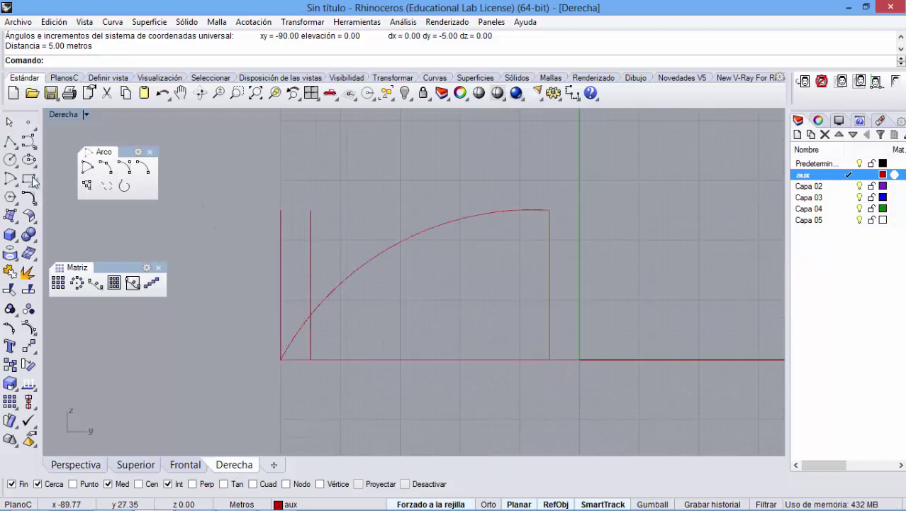
pyautogui.click(105, 166)
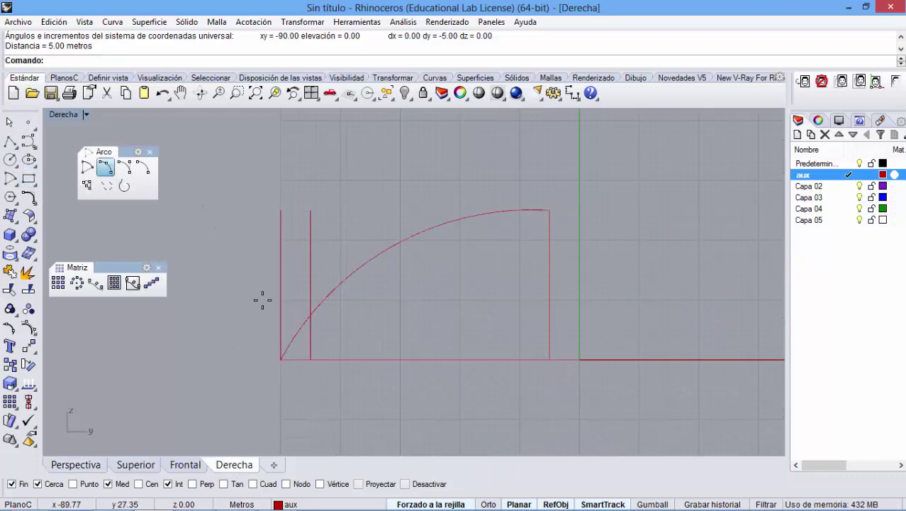
pyautogui.click(310, 359)
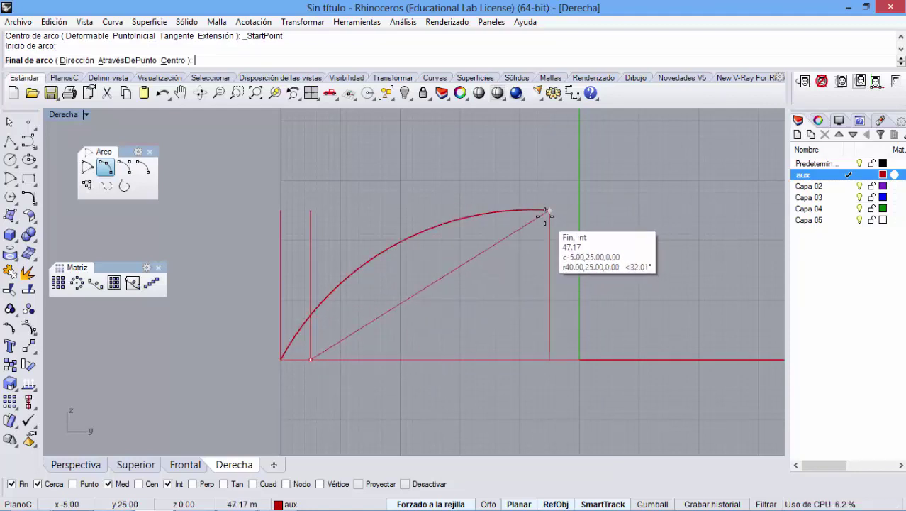
pyautogui.scroll(2, 550, 209)
pyautogui.scroll(2, 551, 207)
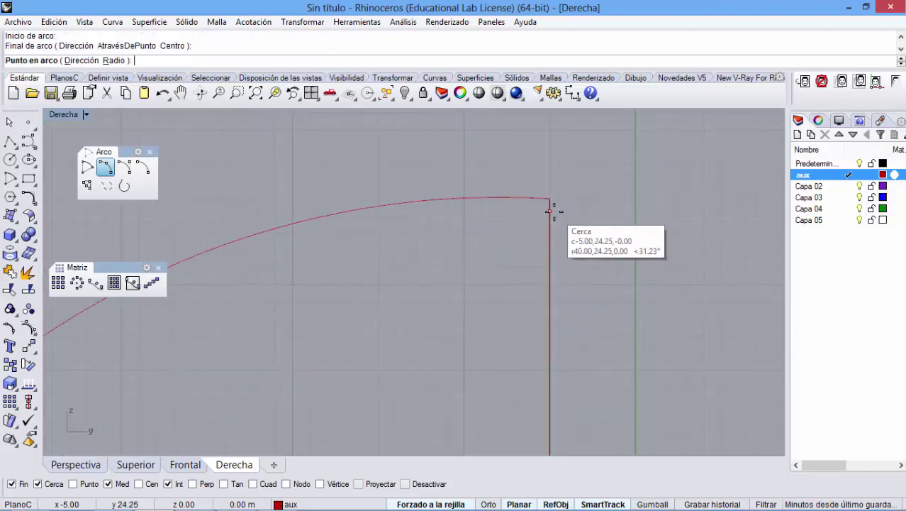
pyautogui.click(550, 210)
pyautogui.scroll(-4, 385, 282)
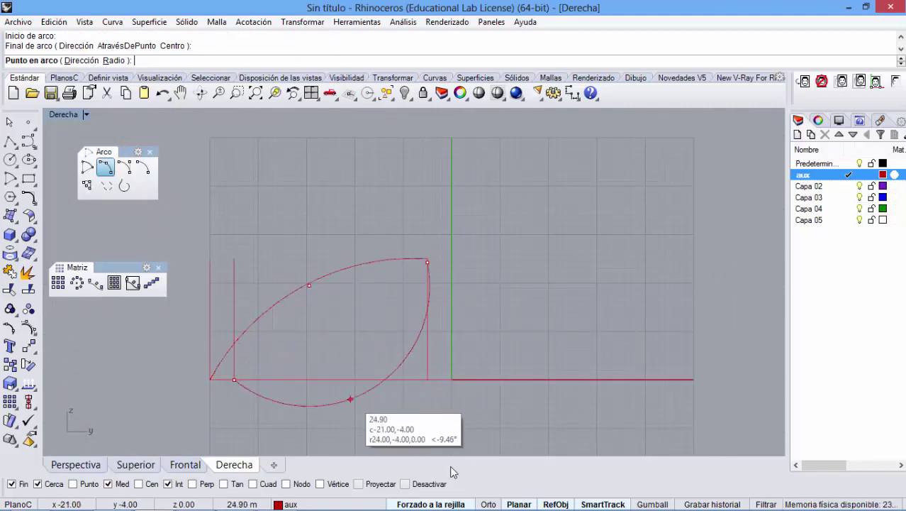
pyautogui.press('alt')
pyautogui.scroll(5, 264, 310)
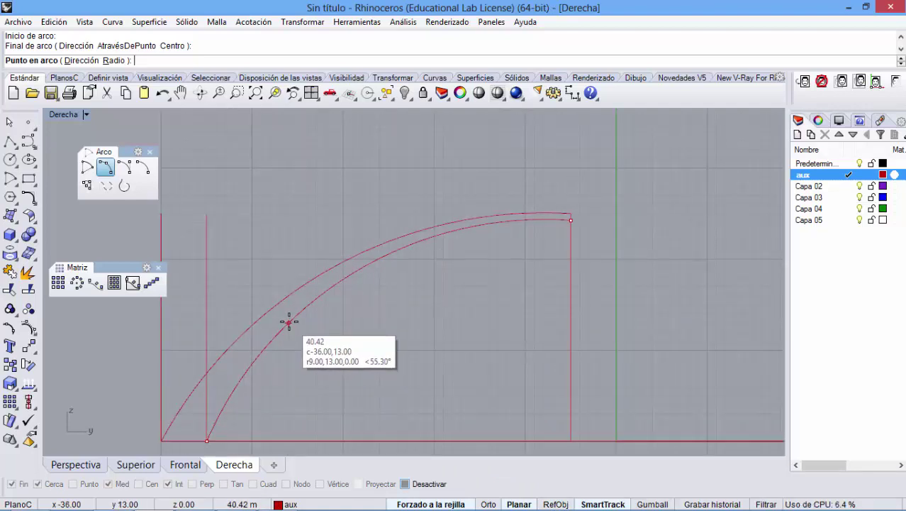
pyautogui.click(287, 323)
pyautogui.scroll(-3, 354, 317)
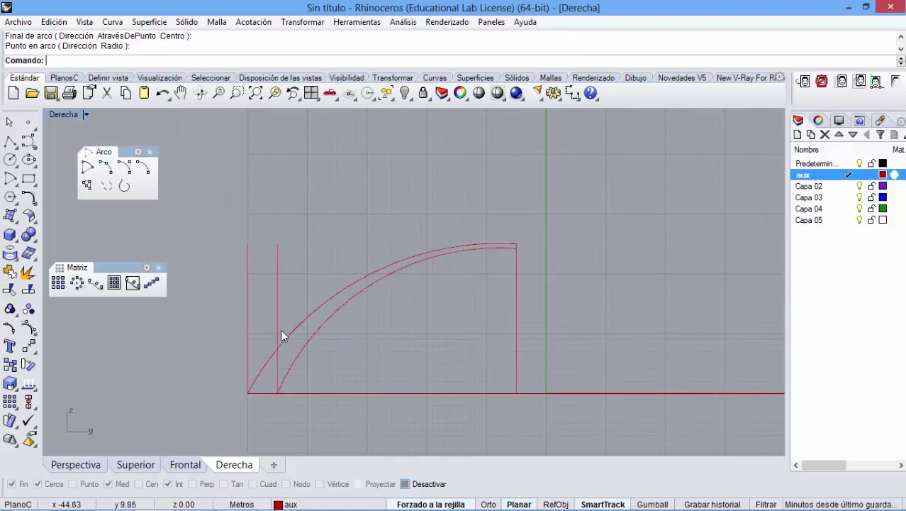
# Step: Select both profile arcs in the perspective view
pyautogui.click(69, 466)
pyautogui.scroll(-5, 417, 276)
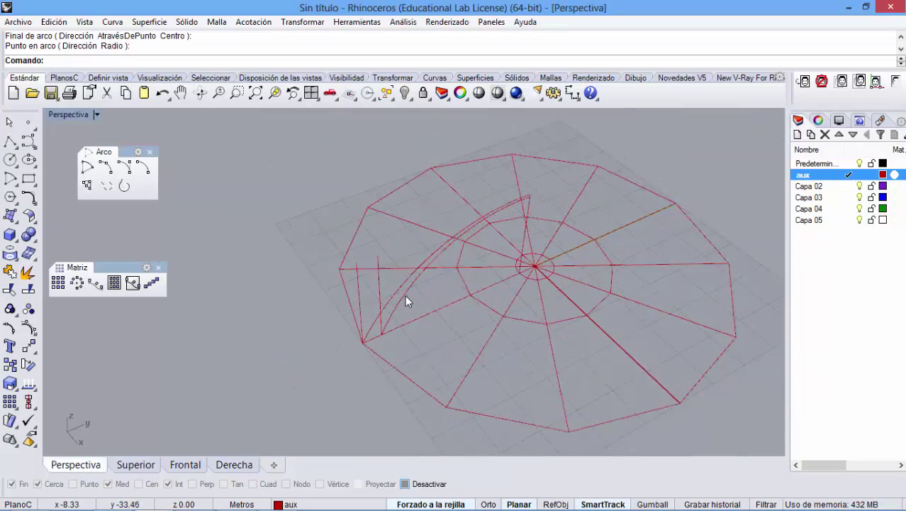
pyautogui.scroll(2, 408, 294)
pyautogui.keyDown('shift'); pyautogui.moveTo(479, 285); pyautogui.dragTo(336, 289, button='right'); pyautogui.keyUp('shift')
pyautogui.scroll(2, 270, 321)
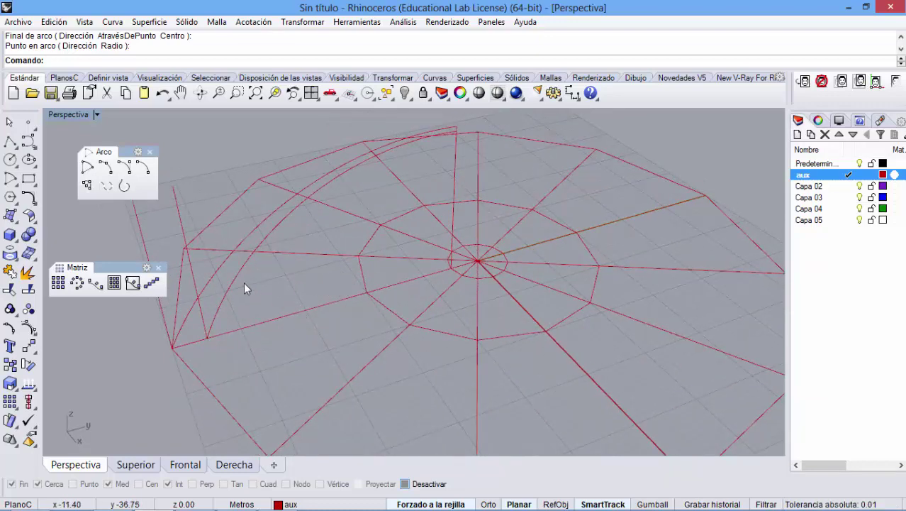
pyautogui.moveTo(246, 286)
pyautogui.mouseDown(button='right')
pyautogui.moveTo(303, 300)
pyautogui.moveTo(335, 290)
pyautogui.moveTo(348, 303)
pyautogui.moveTo(313, 283)
pyautogui.moveTo(256, 282)
pyautogui.mouseUp(button='right')
pyautogui.click(325, 301)
pyautogui.scroll(-3, 350, 307)
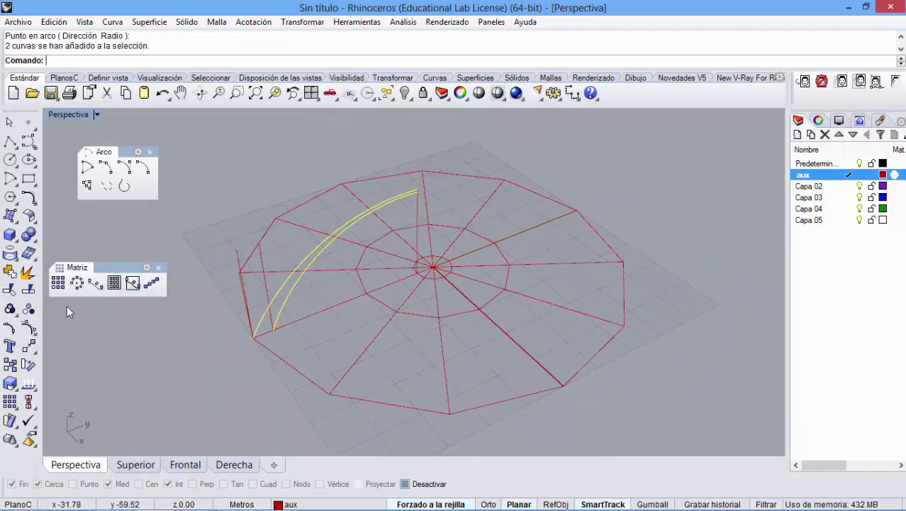
# Step: Turn object snaps back on and rotate a copy of both arcs 30° about the polygon center to the neighbouring radial line, then deselect
pyautogui.click(28, 364)
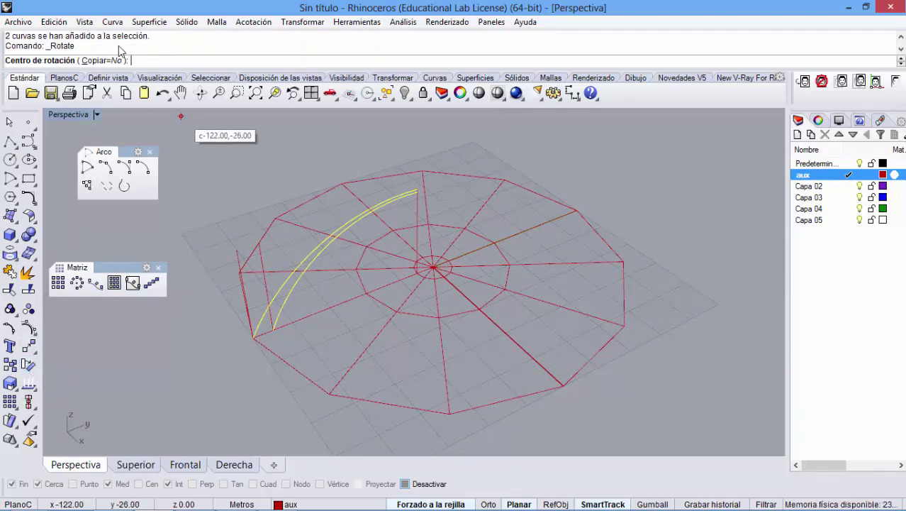
pyautogui.click(99, 60)
pyautogui.scroll(5, 444, 261)
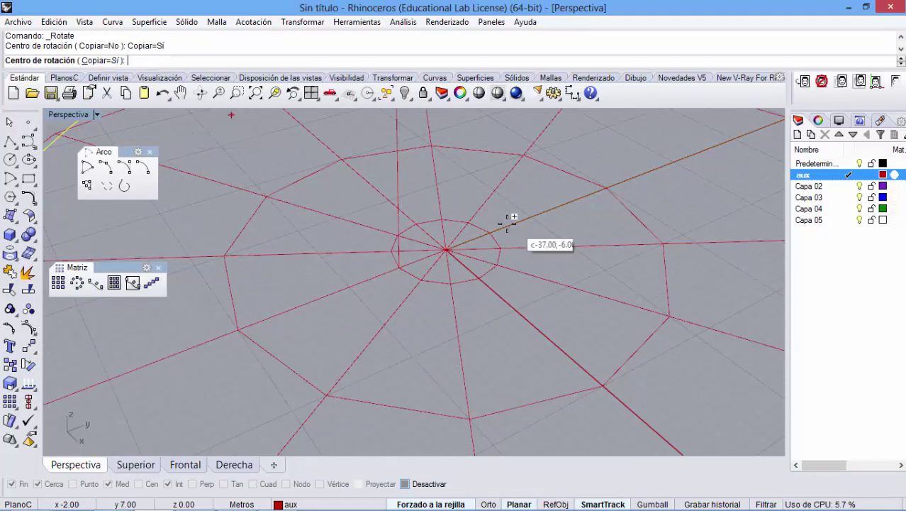
pyautogui.click(445, 484)
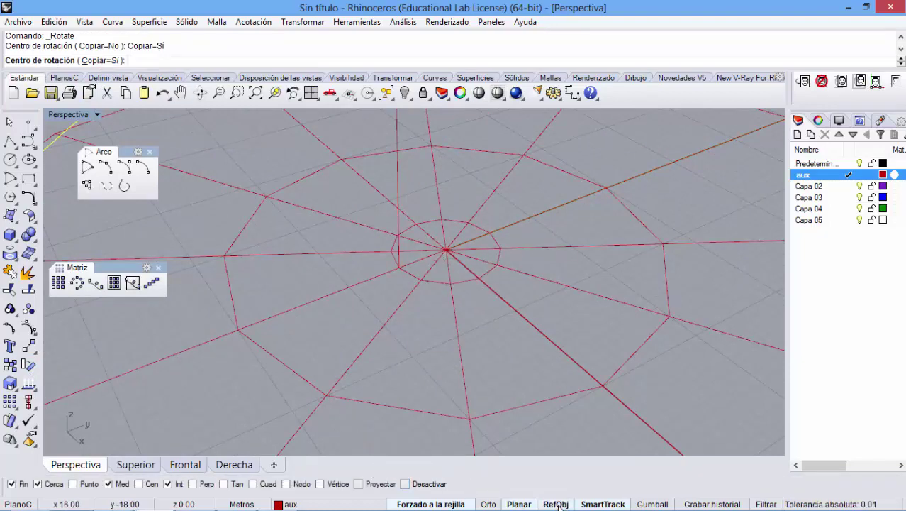
pyautogui.click(448, 248)
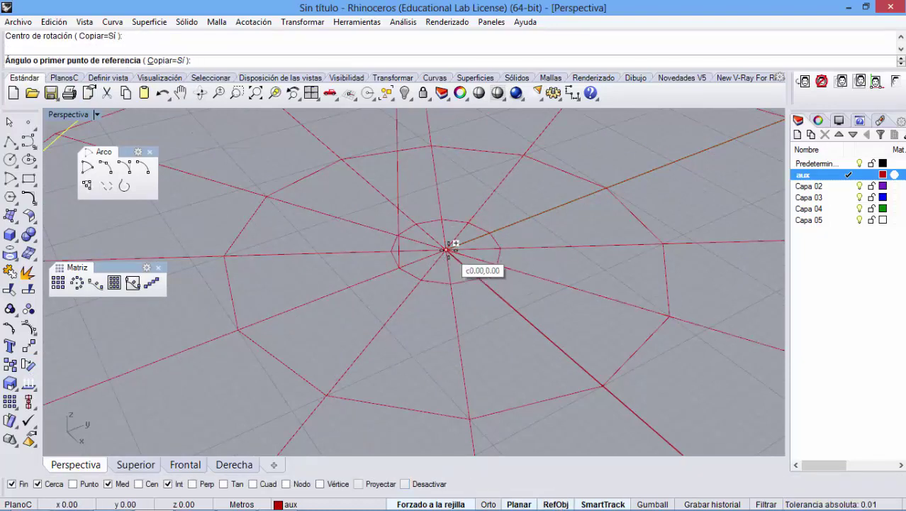
pyautogui.scroll(-4, 454, 245)
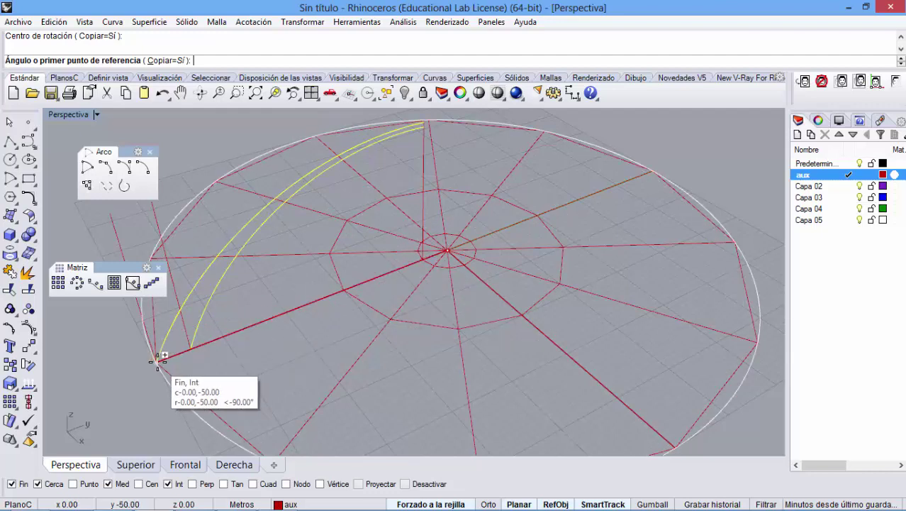
pyautogui.click(157, 360)
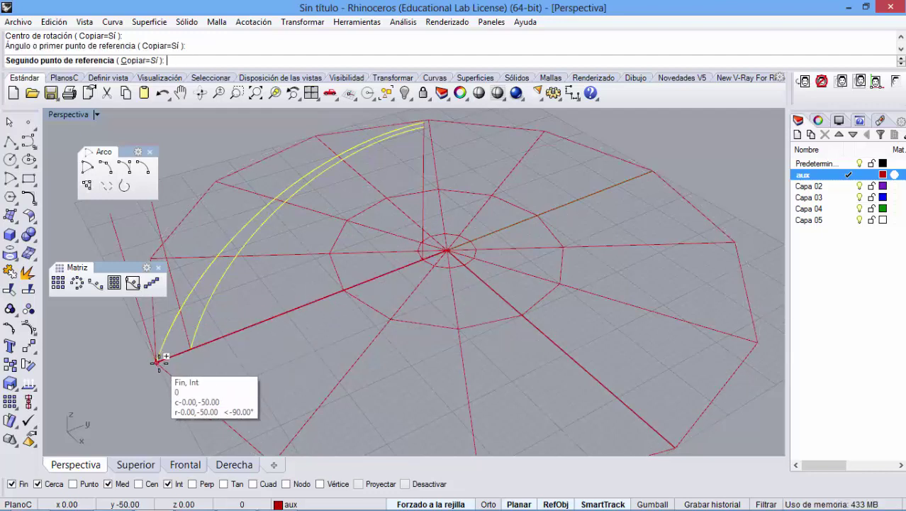
pyautogui.scroll(-3, 193, 376)
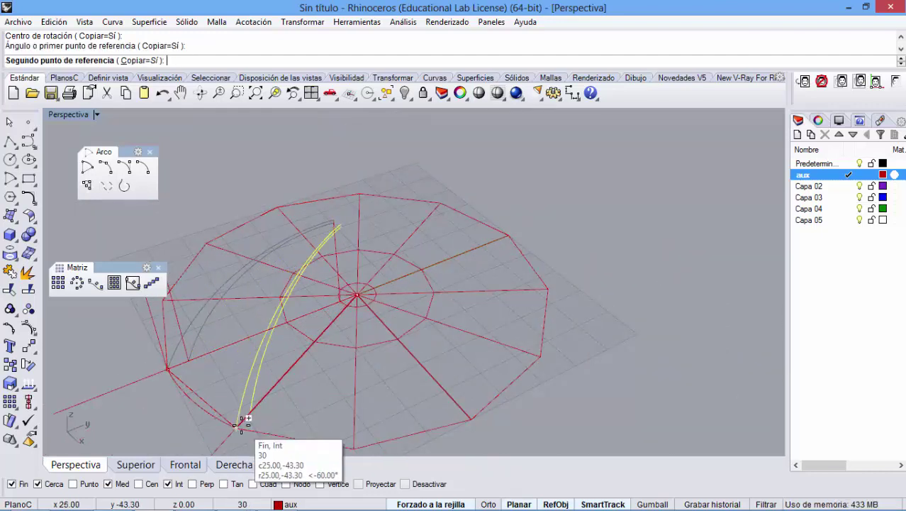
pyautogui.click(238, 426)
pyautogui.press('Return')
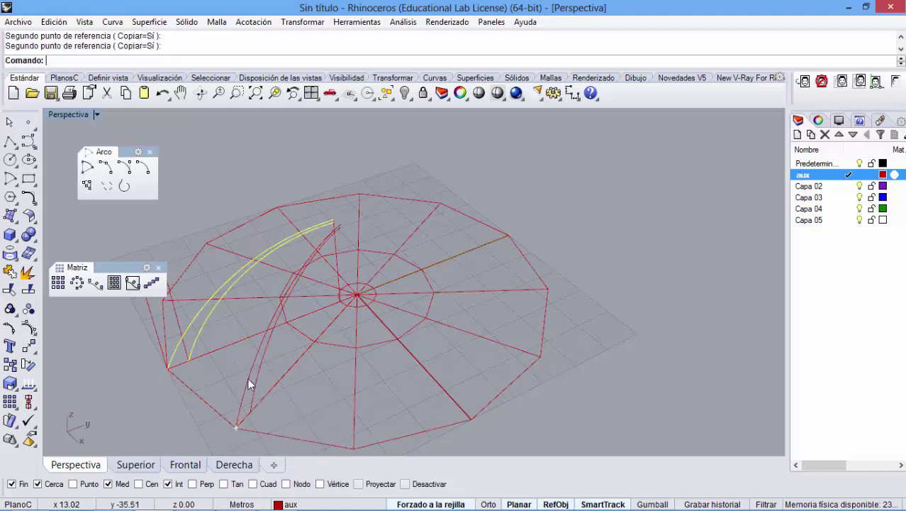
pyautogui.click(275, 153)
# Step: Copy the inner upright line from its base to the two middle-polygon vertices on the radial lines that carry the arcs
pyautogui.moveTo(275, 153); pyautogui.dragTo(415, 293, button='right')
pyautogui.scroll(5, 411, 280)
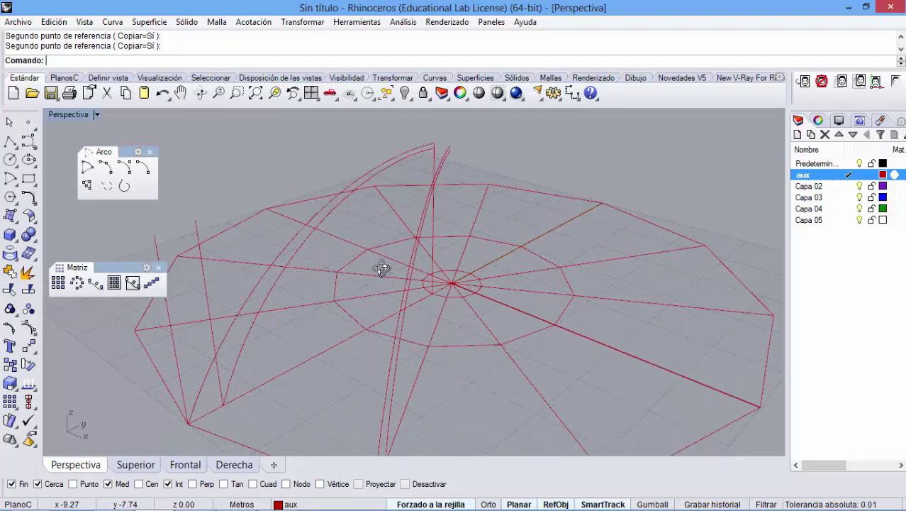
pyautogui.scroll(-2, 378, 258)
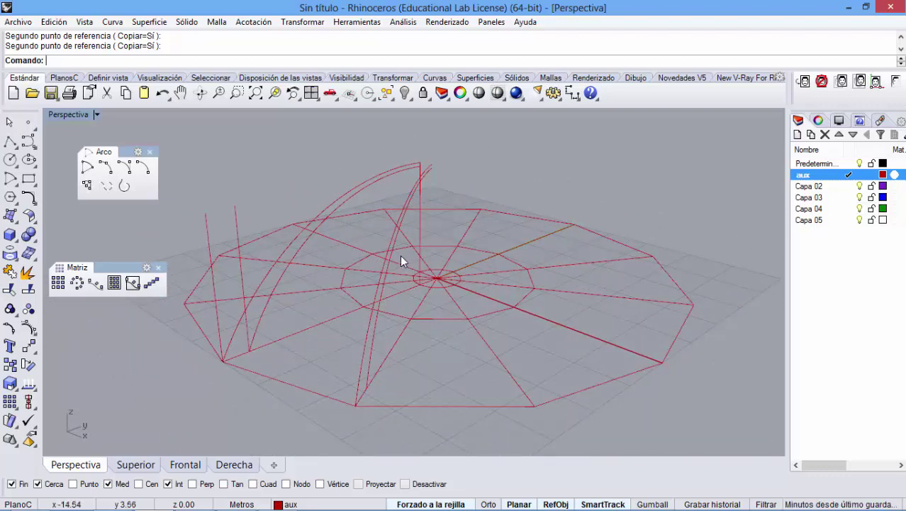
pyautogui.moveTo(433, 197); pyautogui.dragTo(468, 202, button='right')
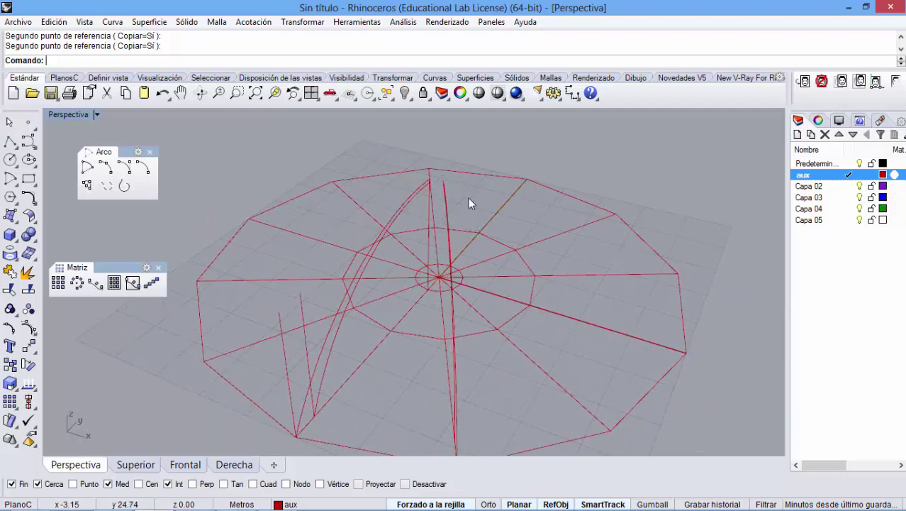
pyautogui.moveTo(434, 289); pyautogui.dragTo(347, 279, button='right')
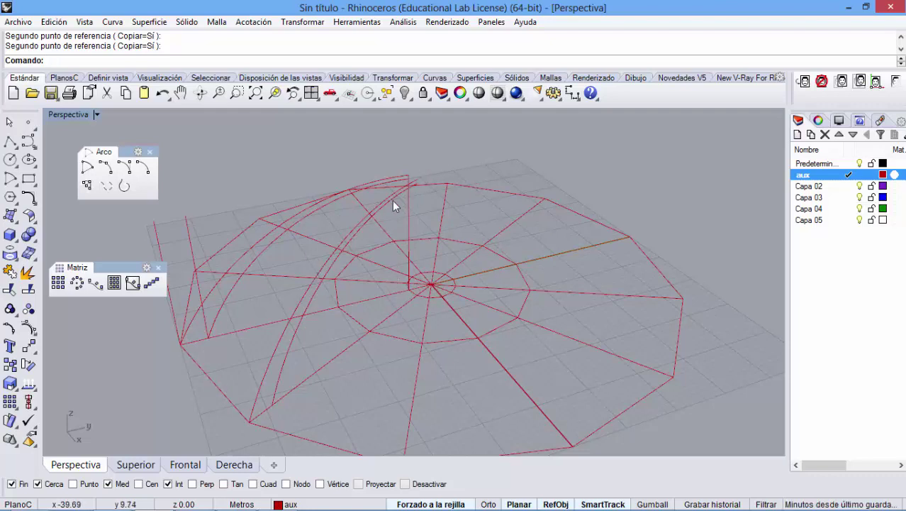
pyautogui.moveTo(384, 246); pyautogui.dragTo(361, 273, button='right')
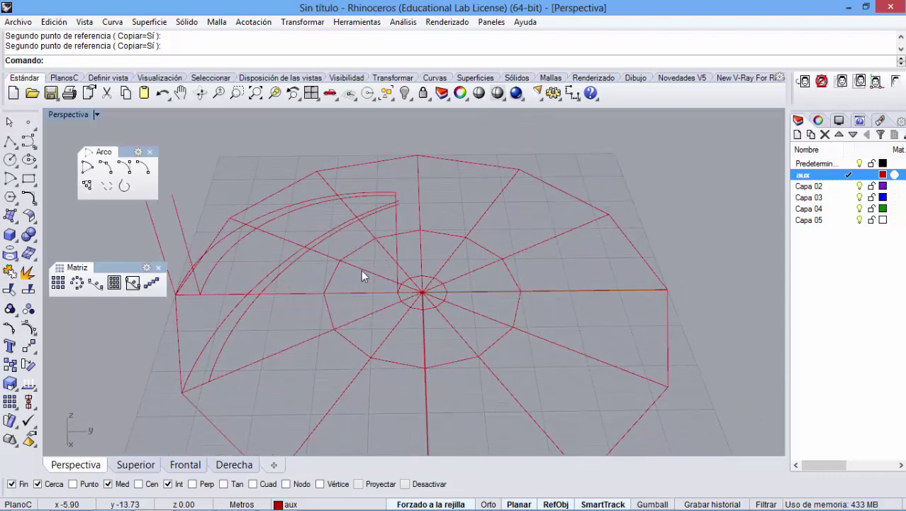
pyautogui.click(396, 246)
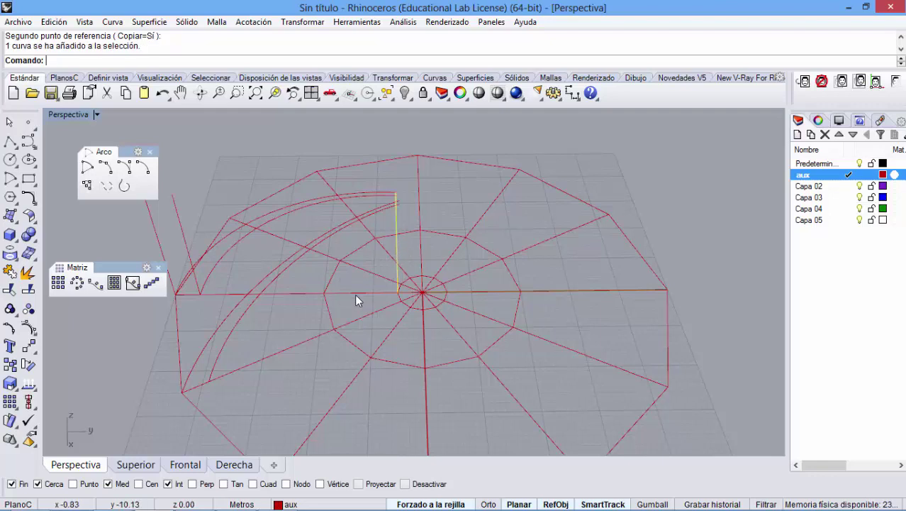
pyautogui.click(10, 365)
pyautogui.click(411, 291)
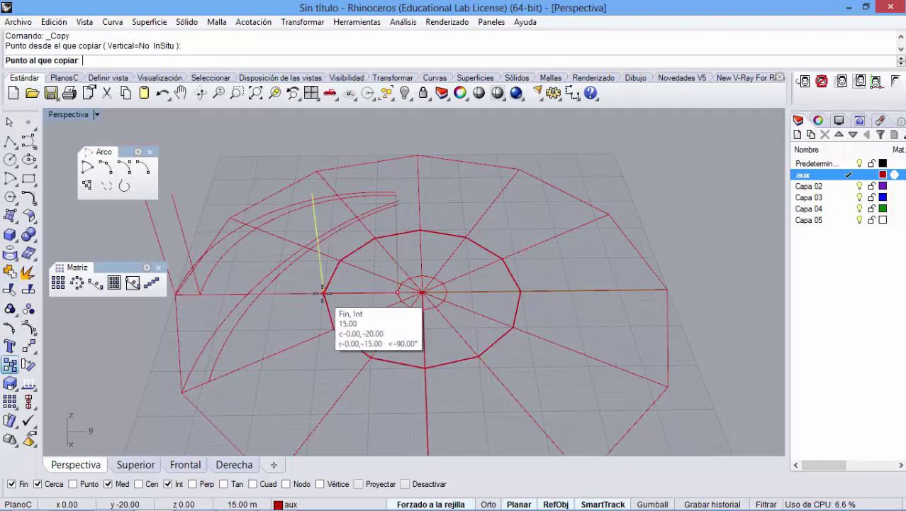
pyautogui.click(333, 328)
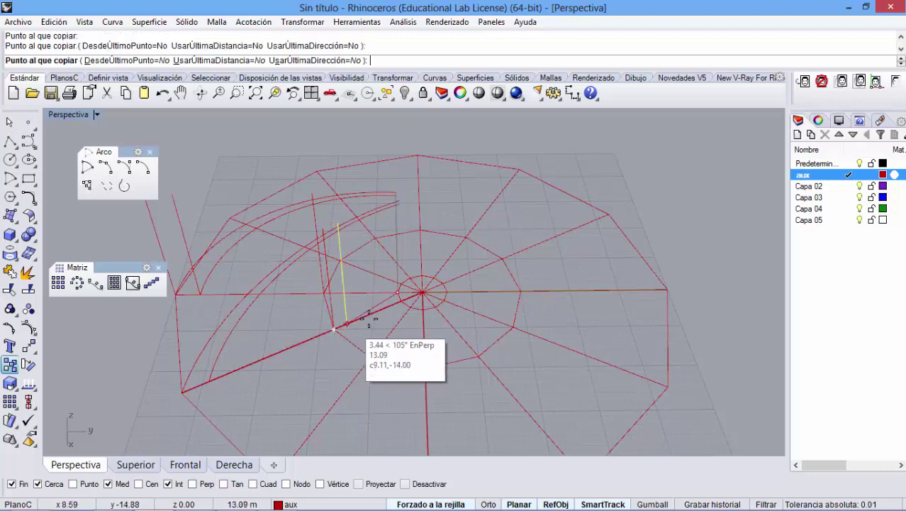
pyautogui.press('Return')
# Step: Examine the two pairs of profile arcs and the upright lines from several angles in the perspective view
pyautogui.moveTo(322, 326); pyautogui.dragTo(300, 205, button='right')
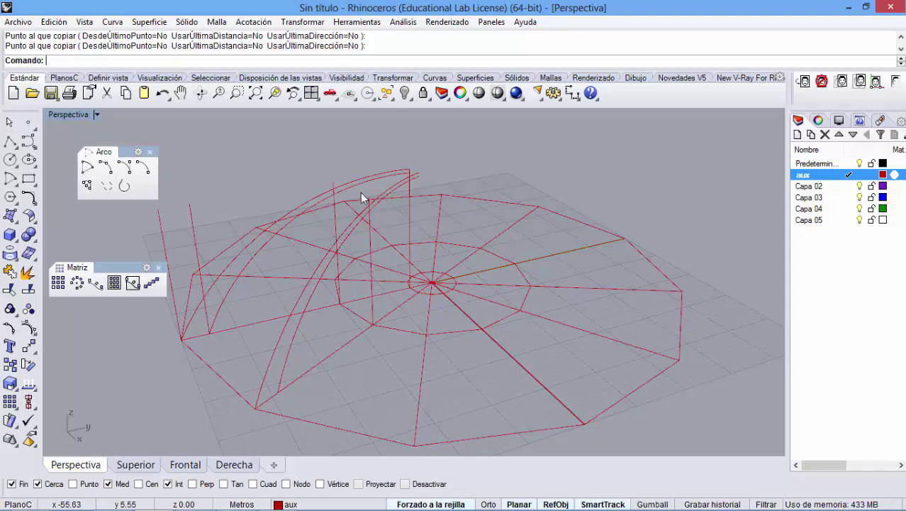
pyautogui.moveTo(256, 348); pyautogui.dragTo(281, 349, button='right')
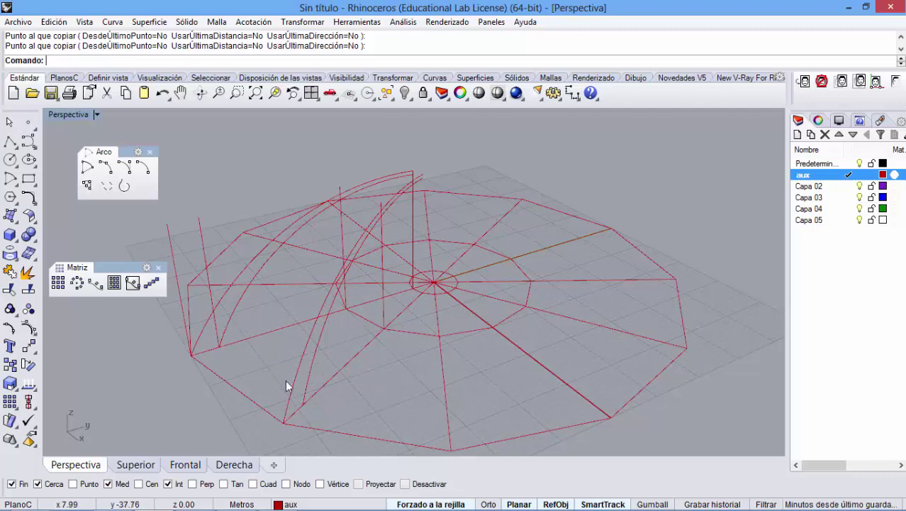
pyautogui.moveTo(285, 379); pyautogui.dragTo(396, 390, button='right')
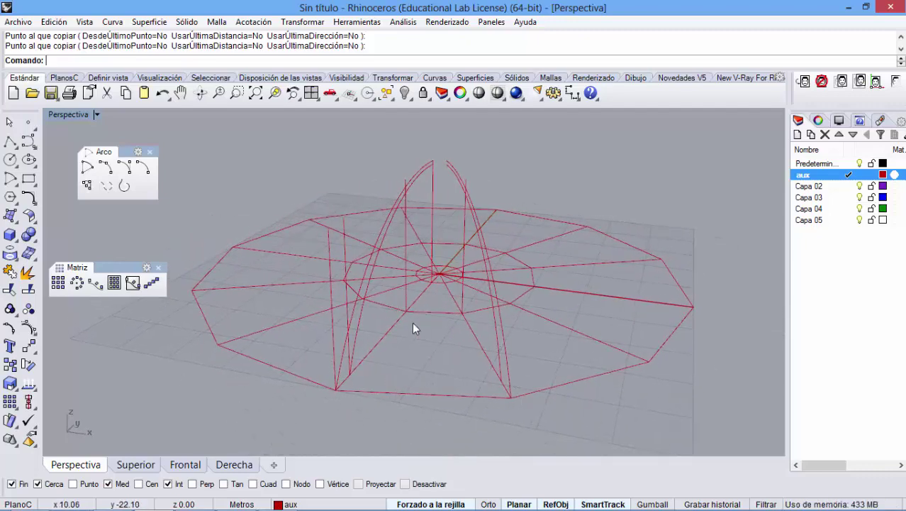
pyautogui.moveTo(480, 381); pyautogui.dragTo(382, 389, button='right')
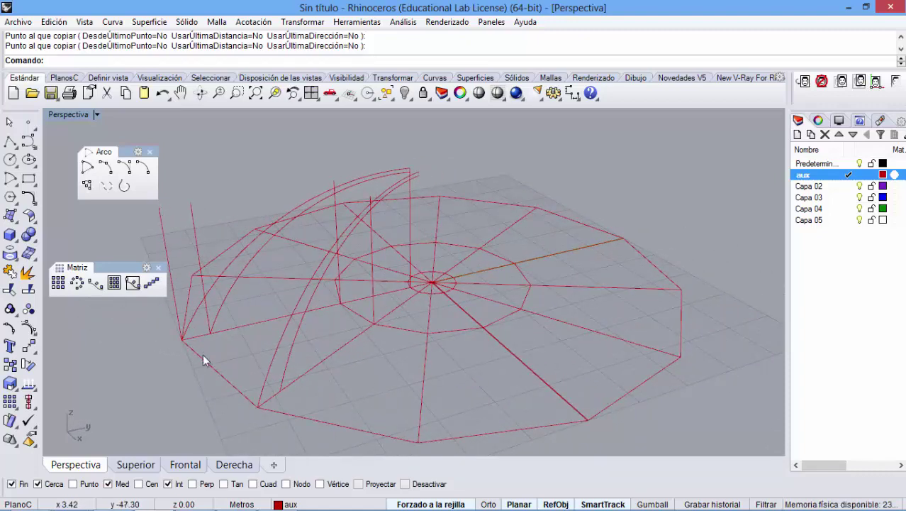
pyautogui.moveTo(203, 354); pyautogui.dragTo(286, 364, button='right')
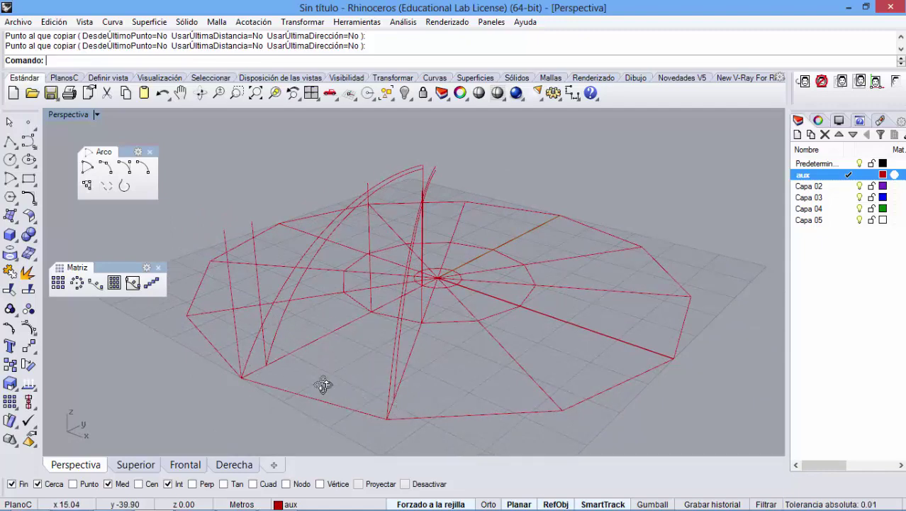
pyautogui.moveTo(323, 382); pyautogui.dragTo(294, 387, button='right')
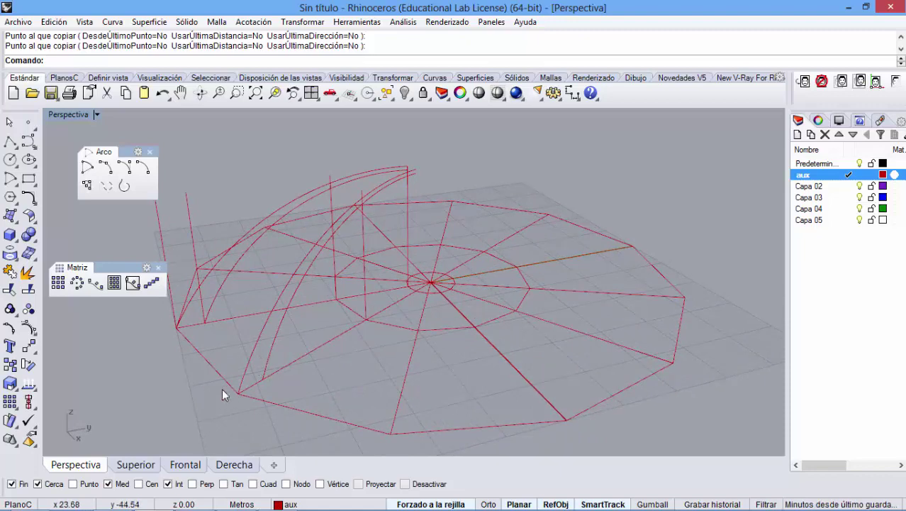
pyautogui.moveTo(222, 390); pyautogui.dragTo(260, 376, button='right')
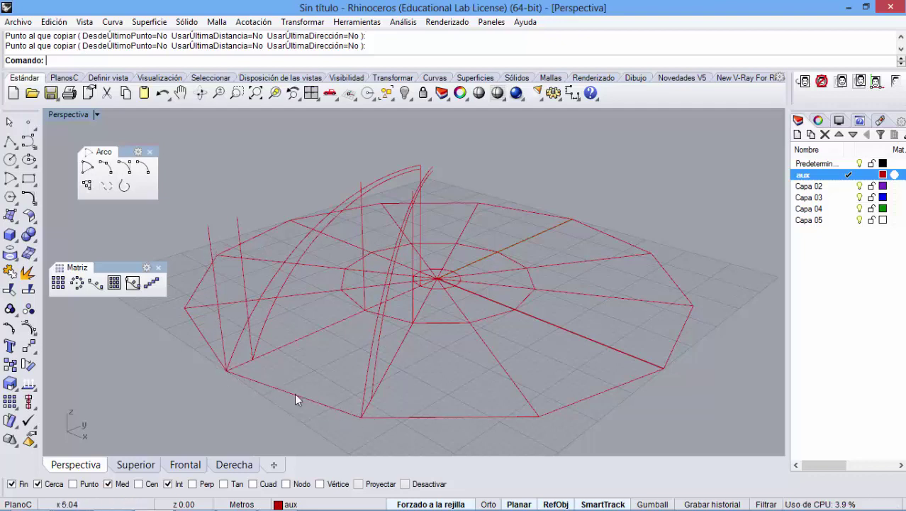
# Step: Define a three-point construction plane with origin at the outer upright's base, X along the polygon edge to the rotated arc's base, oriented to the upright's top
pyautogui.click(96, 114)
pyautogui.moveTo(129, 321)
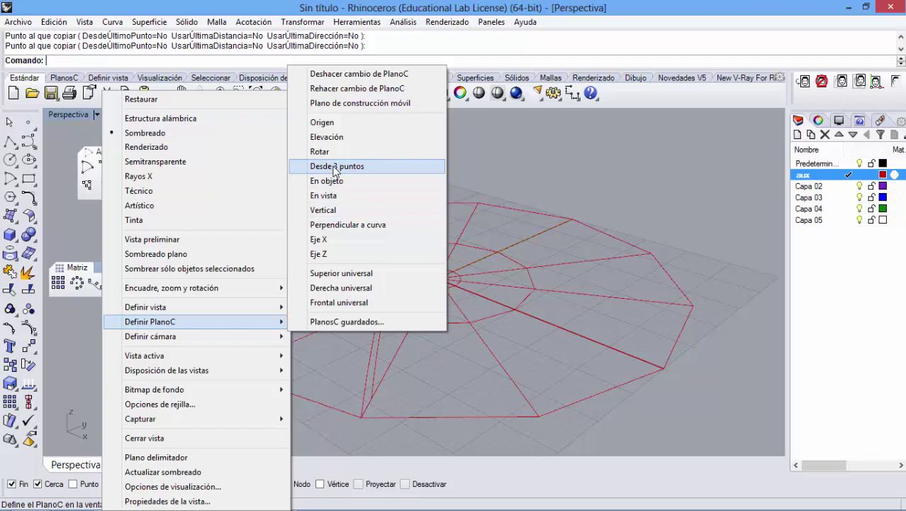
pyautogui.click(333, 168)
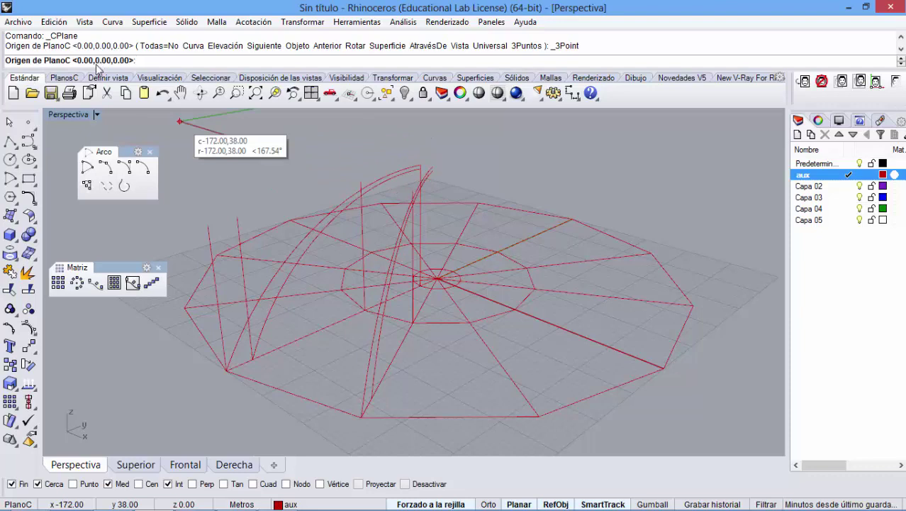
pyautogui.click(228, 369)
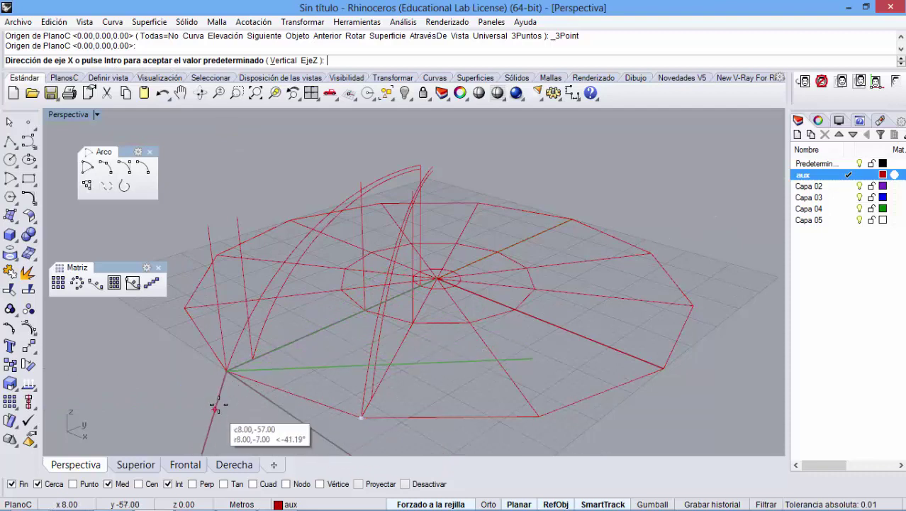
pyautogui.click(361, 417)
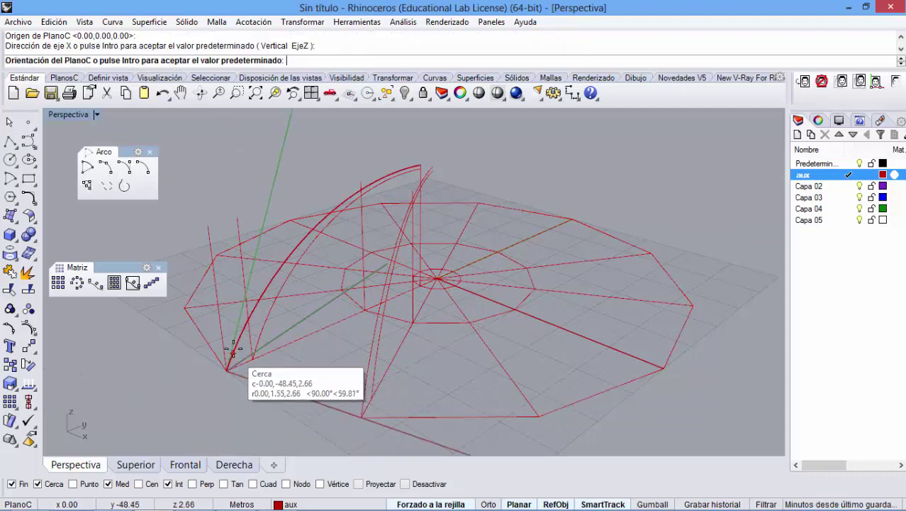
pyautogui.click(211, 227)
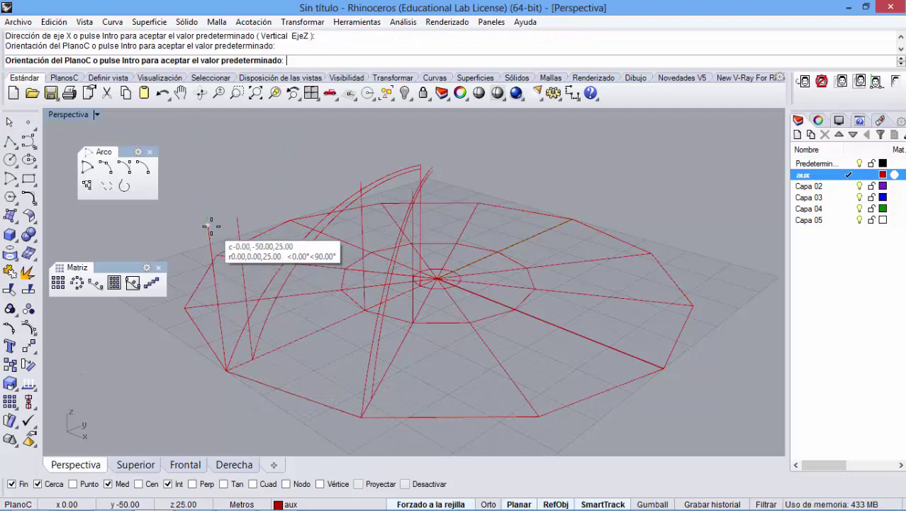
# Step: Draw an arc along the outer polygon edge between the bases of the two outer profile arcs, passing through plane point 13,10
pyautogui.moveTo(379, 317)
pyautogui.mouseDown(button='right')
pyautogui.moveTo(320, 313)
pyautogui.moveTo(290, 325)
pyautogui.moveTo(415, 318)
pyautogui.moveTo(413, 335)
pyautogui.moveTo(385, 335)
pyautogui.moveTo(380, 309)
pyautogui.moveTo(380, 317)
pyautogui.mouseUp(button='right')
pyautogui.keyDown('shift'); pyautogui.moveTo(340, 362); pyautogui.dragTo(355, 328, button='right'); pyautogui.keyUp('shift')
pyautogui.scroll(2, 375, 333)
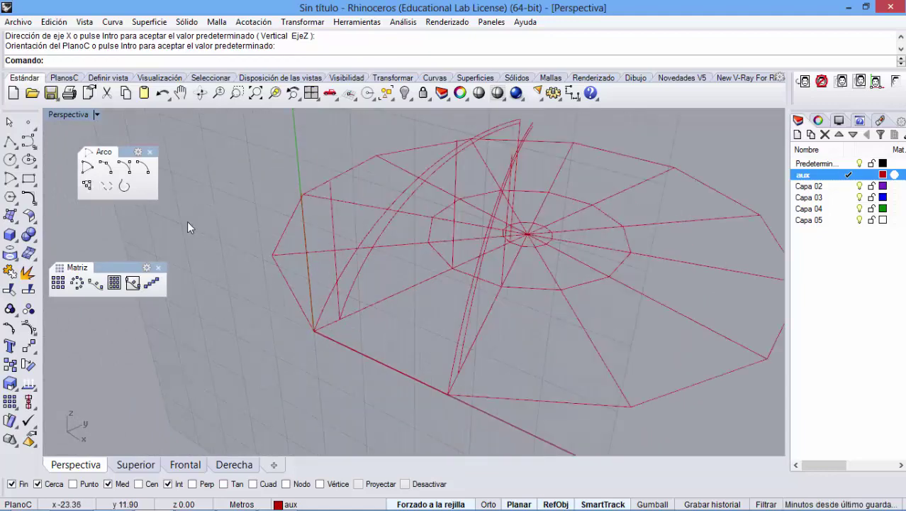
pyautogui.click(104, 167)
pyautogui.click(314, 331)
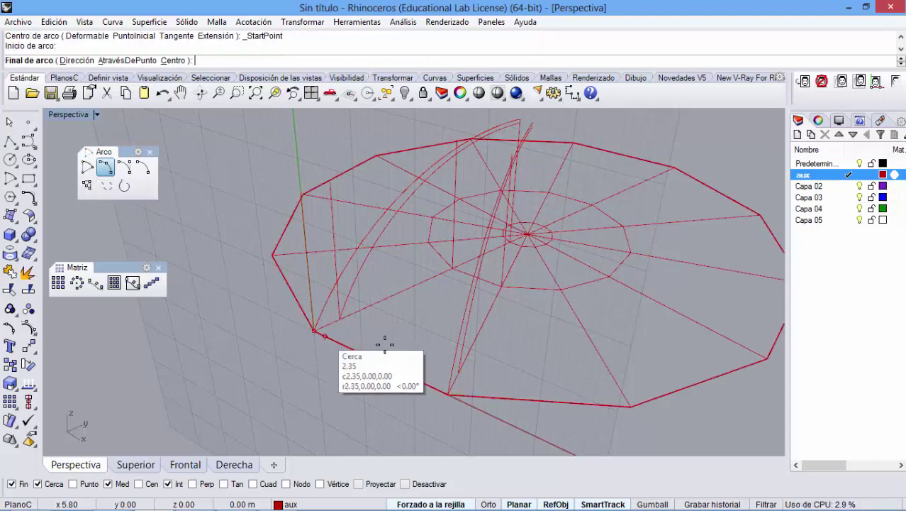
pyautogui.click(447, 390)
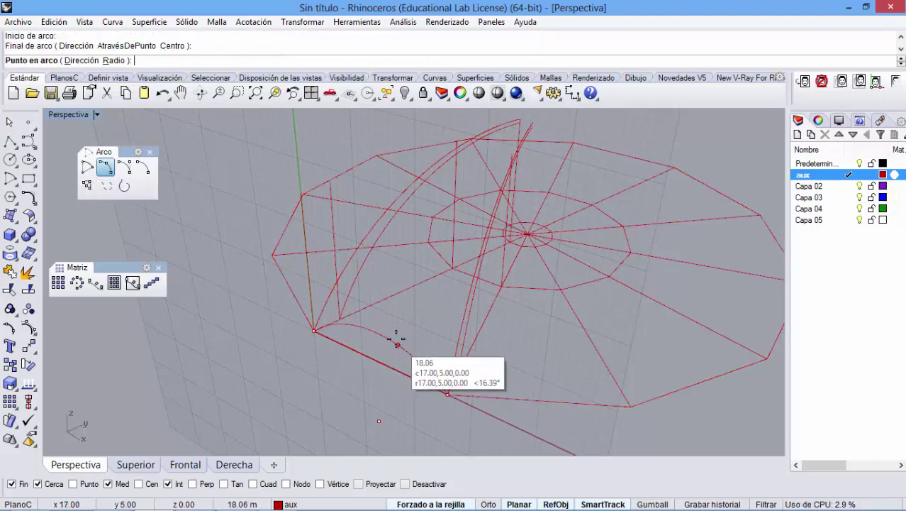
pyautogui.moveTo(376, 318); pyautogui.dragTo(432, 289, button='right')
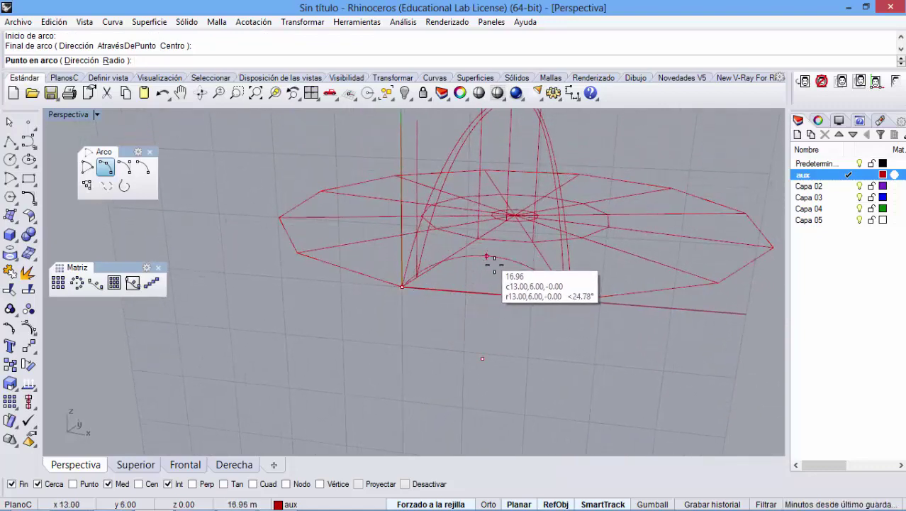
pyautogui.press('Home')
pyautogui.moveTo(505, 286); pyautogui.dragTo(503, 263, button='right')
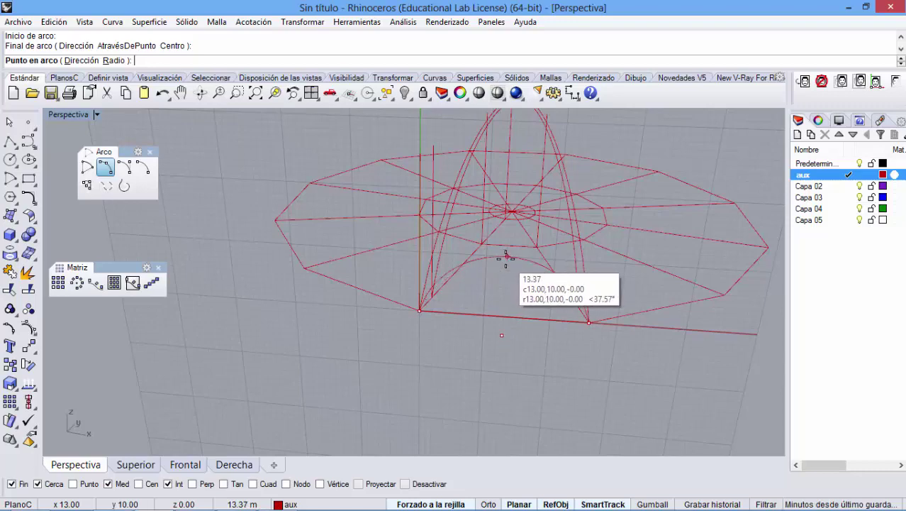
pyautogui.click(506, 256)
# Step: Examine the new edge arc and the profile arcs from several angles in the perspective view
pyautogui.moveTo(525, 306); pyautogui.dragTo(461, 325, button='right')
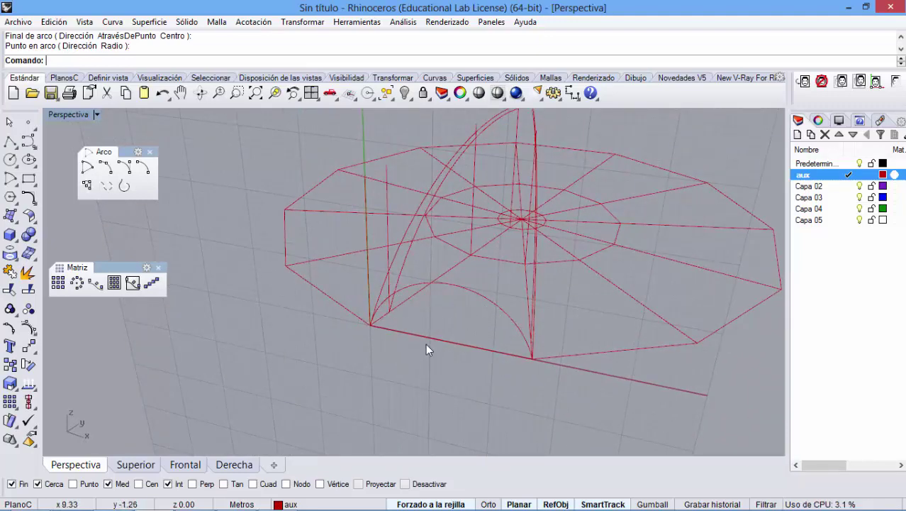
pyautogui.moveTo(474, 350); pyautogui.dragTo(502, 342, button='right')
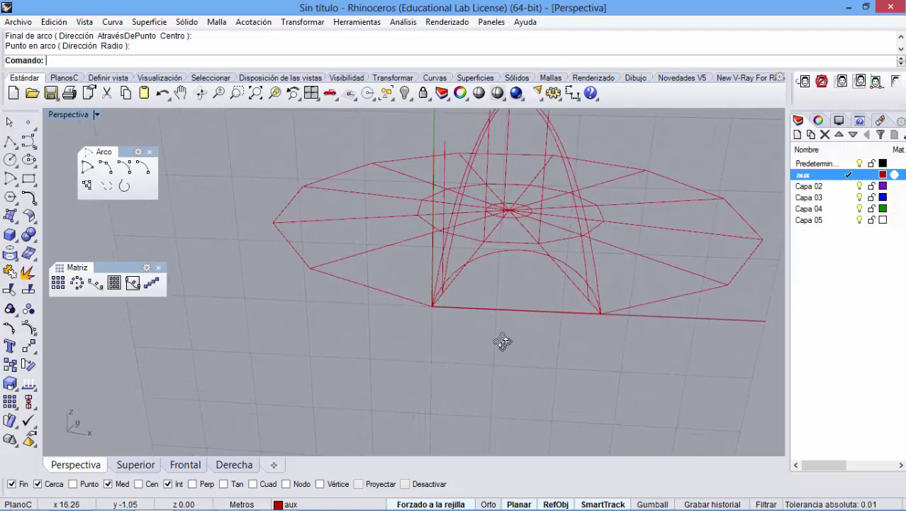
pyautogui.moveTo(459, 315); pyautogui.dragTo(411, 328, button='right')
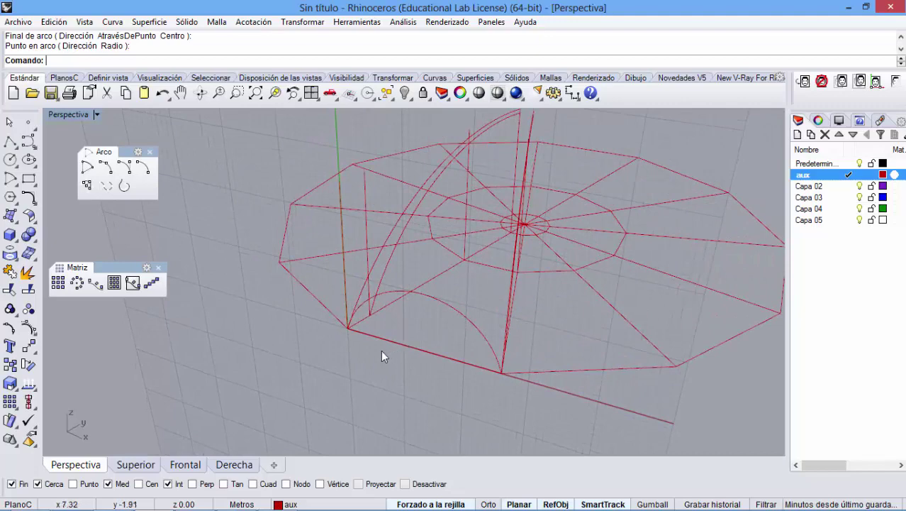
pyautogui.moveTo(449, 216); pyautogui.dragTo(466, 154, button='right')
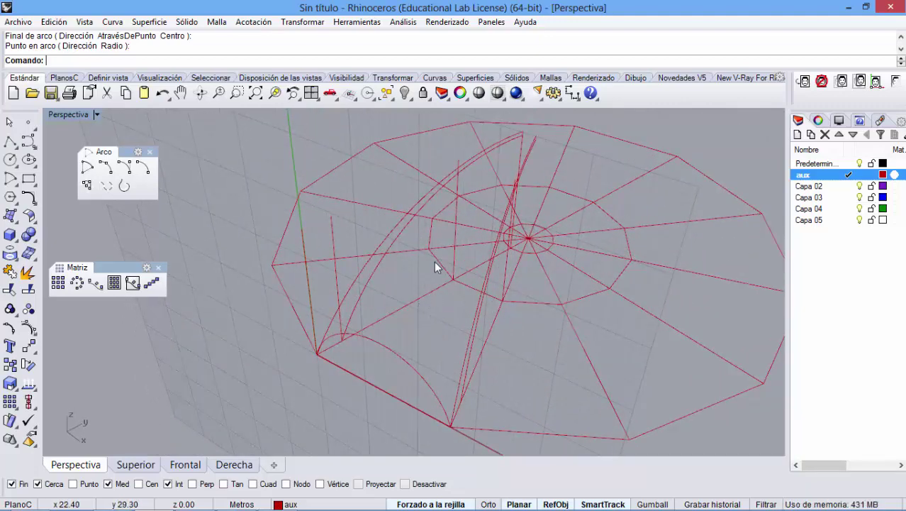
pyautogui.moveTo(405, 314); pyautogui.dragTo(401, 341, button='right')
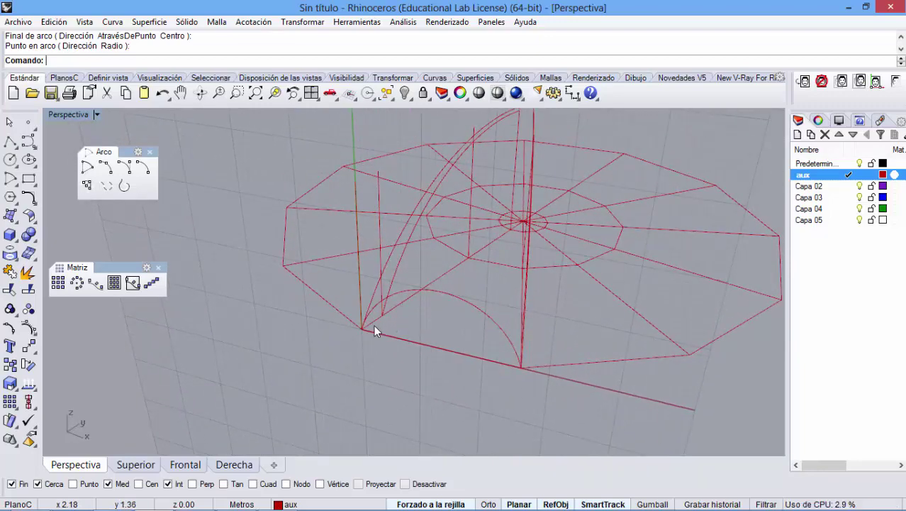
pyautogui.moveTo(370, 320); pyautogui.dragTo(427, 332, button='right')
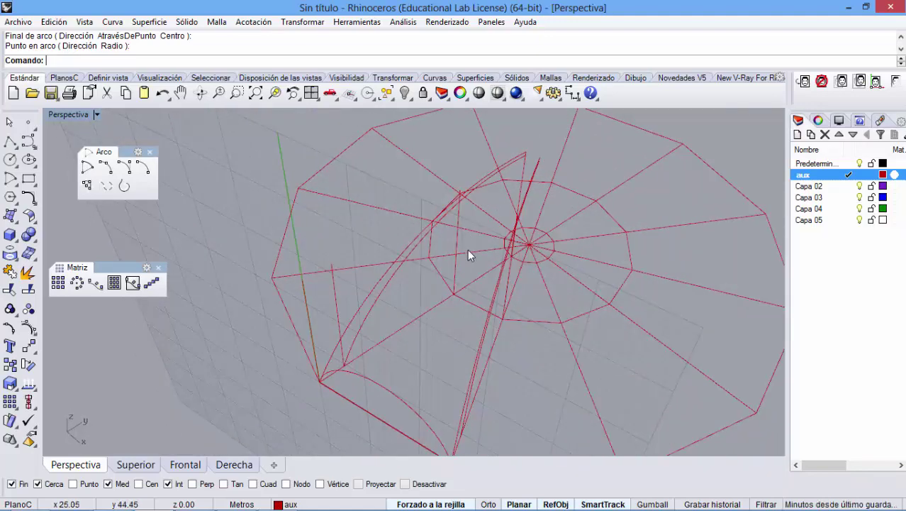
pyautogui.moveTo(469, 253); pyautogui.dragTo(433, 138, button='right')
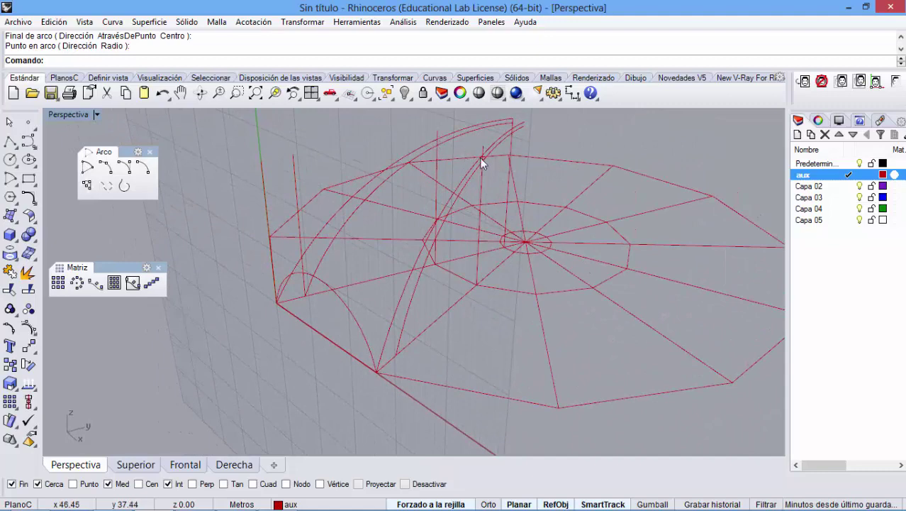
# Step: Define a three-point construction plane with origin where the inner upright crosses the upper profile arc, X to the matching rotated intersection, oriented up the upright
pyautogui.click(96, 114)
pyautogui.moveTo(148, 325)
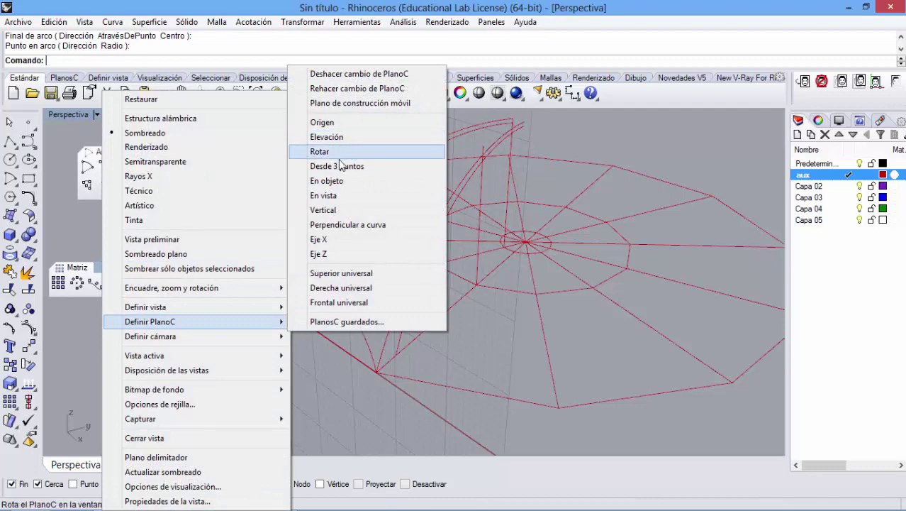
pyautogui.click(338, 166)
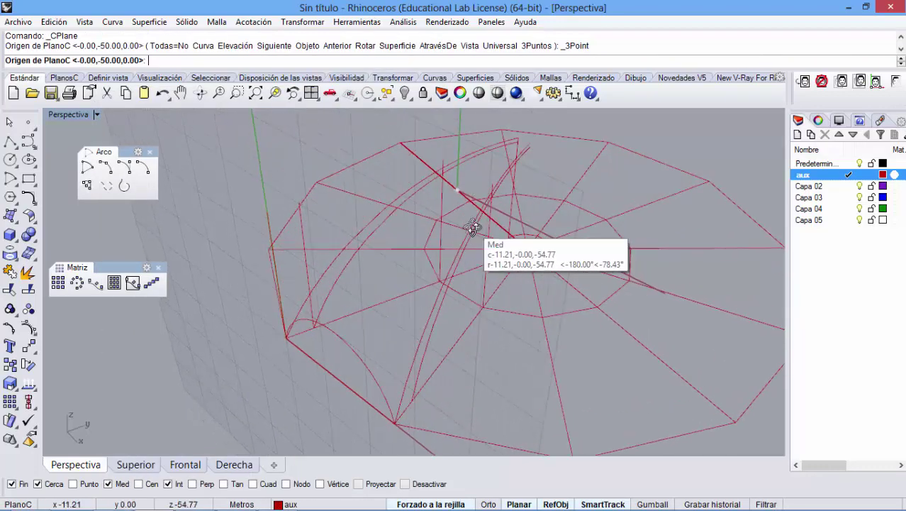
pyautogui.moveTo(473, 227); pyautogui.dragTo(447, 165, button='right')
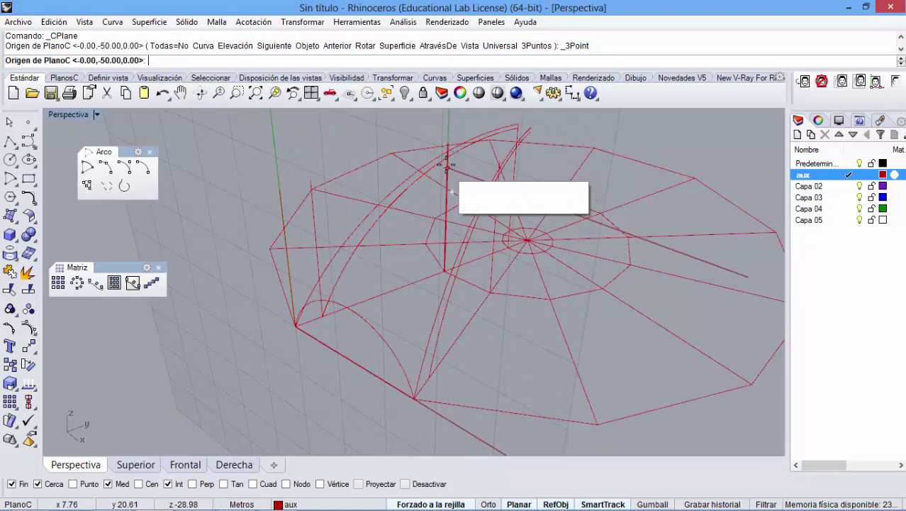
pyautogui.scroll(5, 447, 166)
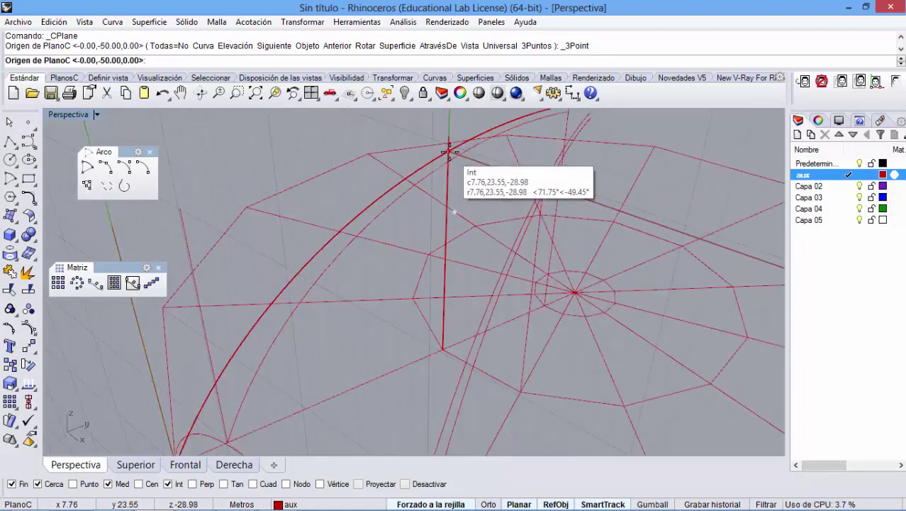
pyautogui.click(449, 151)
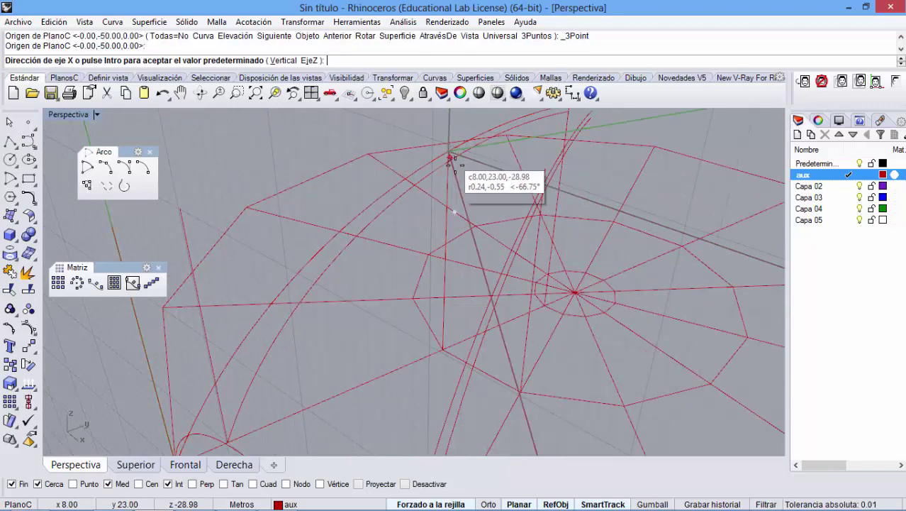
pyautogui.scroll(-2, 536, 226)
pyautogui.scroll(2, 532, 214)
pyautogui.scroll(4, 537, 210)
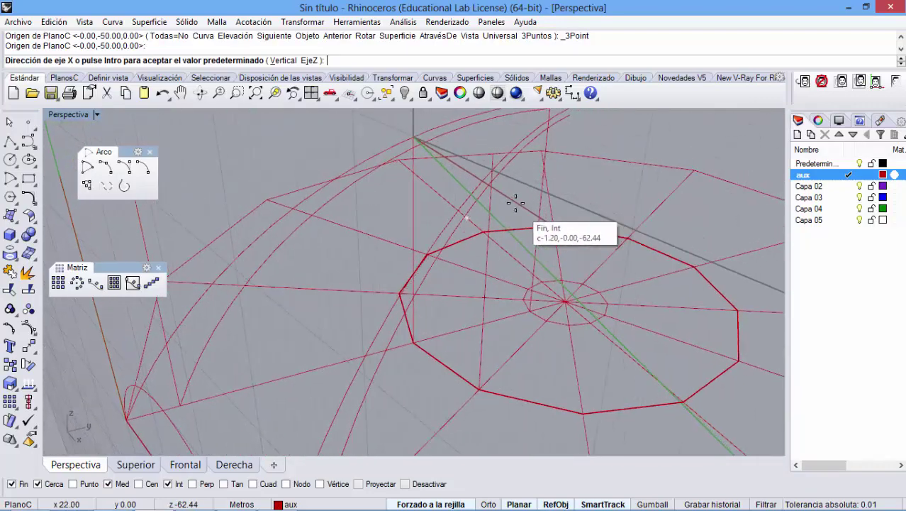
pyautogui.click(492, 169)
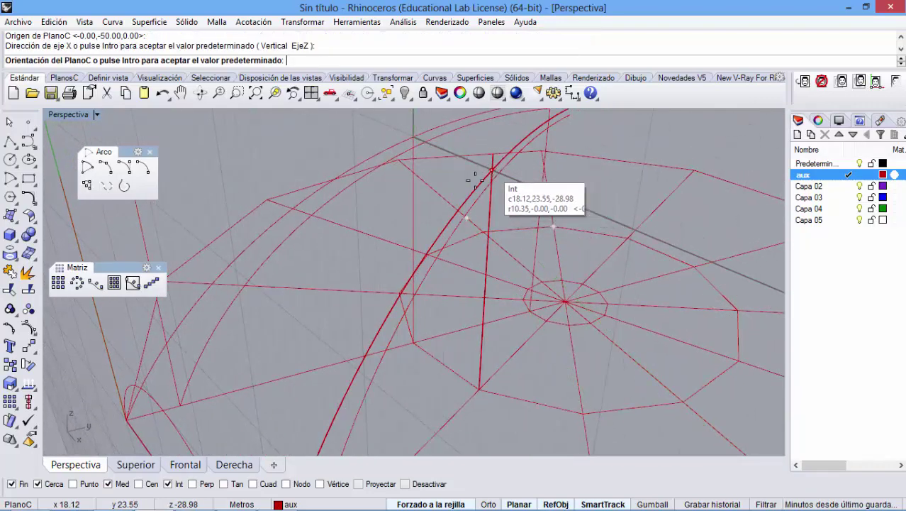
pyautogui.scroll(-2, 440, 184)
pyautogui.scroll(2, 454, 163)
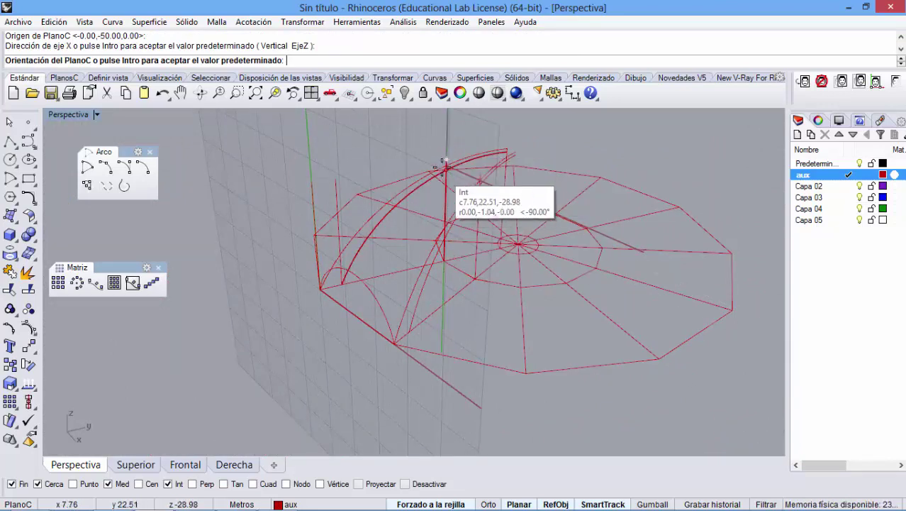
pyautogui.click(446, 157)
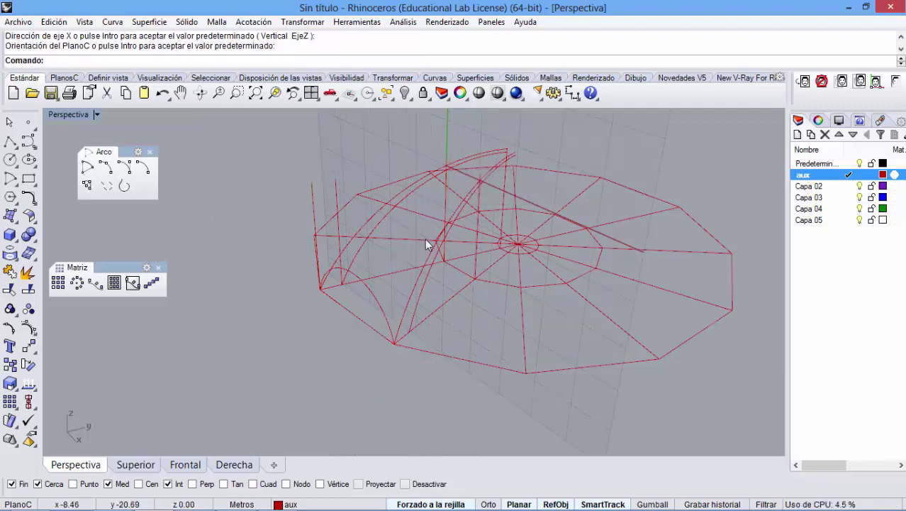
# Step: Draw a downward-curving arc between the two upright and profile-arc intersections, with object snaps disabled for its through point
pyautogui.moveTo(425, 239); pyautogui.dragTo(428, 216, button='right')
pyautogui.moveTo(361, 200); pyautogui.dragTo(427, 264, button='right')
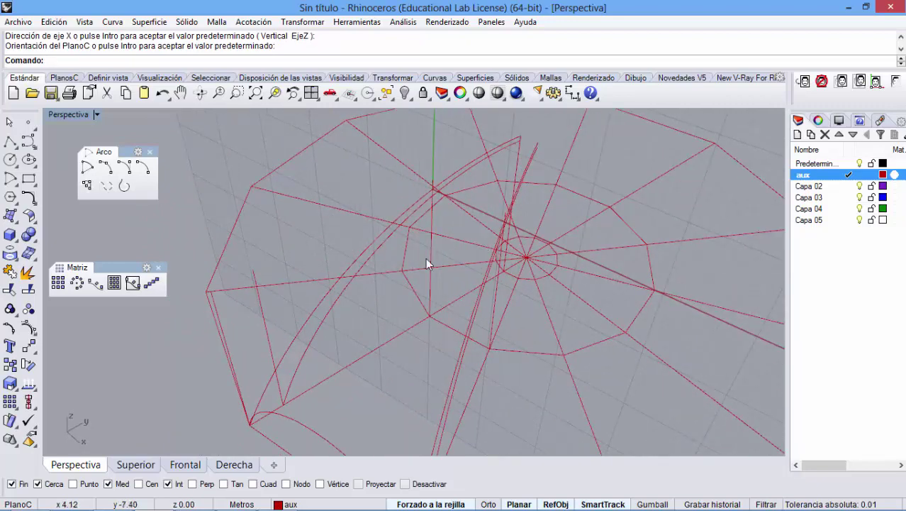
pyautogui.click(107, 168)
pyautogui.scroll(4, 447, 227)
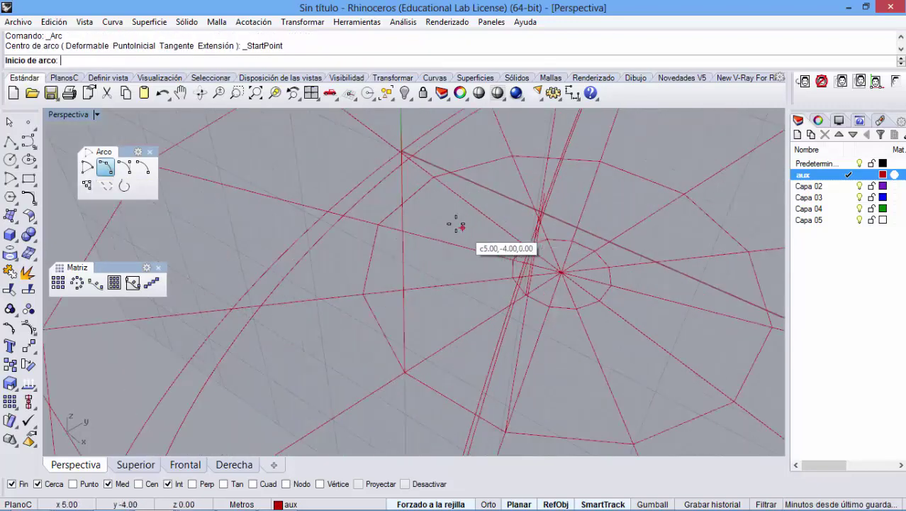
pyautogui.click(401, 151)
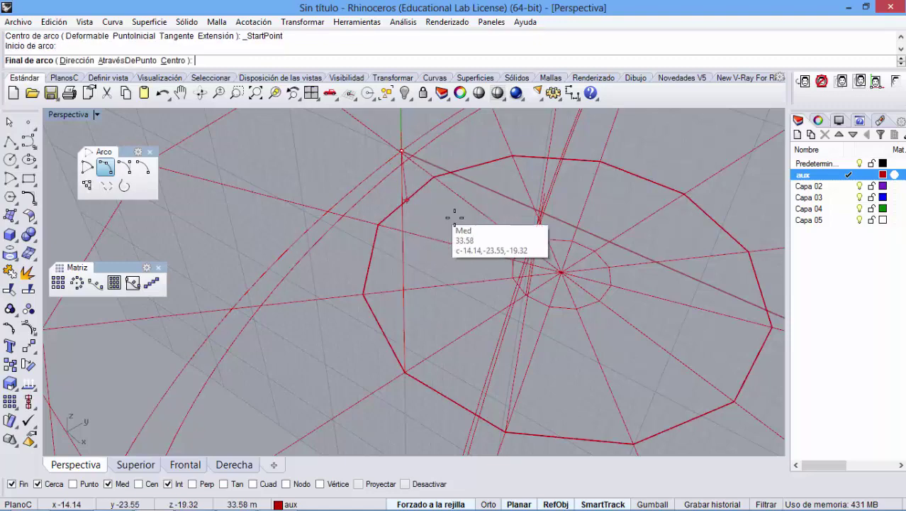
pyautogui.moveTo(414, 219); pyautogui.dragTo(688, 153, button='right')
pyautogui.click(688, 153)
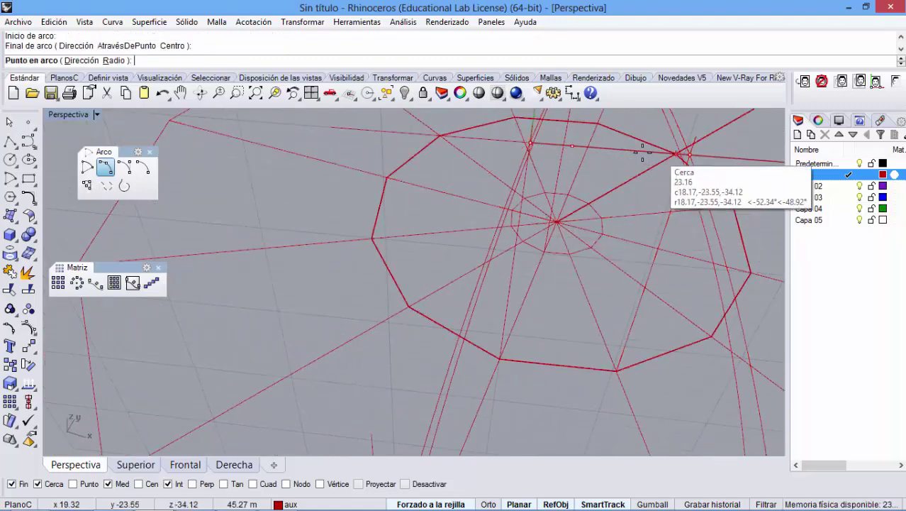
pyautogui.moveTo(604, 162); pyautogui.dragTo(456, 197, button='right')
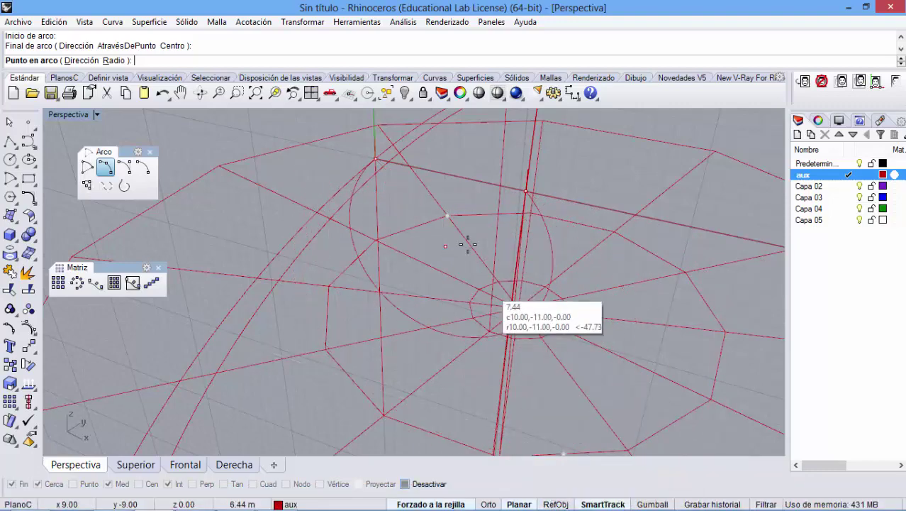
pyautogui.moveTo(472, 217)
pyautogui.keyDown('alt'); pyautogui.mouseDown(button='right')
pyautogui.moveTo(421, 242)
pyautogui.moveTo(472, 240)
pyautogui.moveTo(470, 217)
pyautogui.mouseUp(button='right'); pyautogui.keyUp('alt')
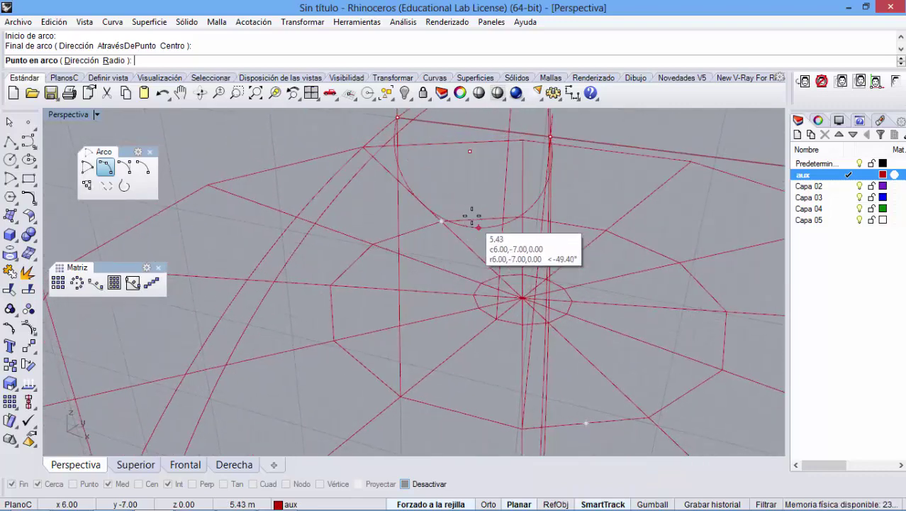
pyautogui.click(468, 172)
# Step: Undo the last two construction plane changes to restore the ground plane centered on the polygons
pyautogui.moveTo(472, 196); pyautogui.dragTo(450, 244, button='right')
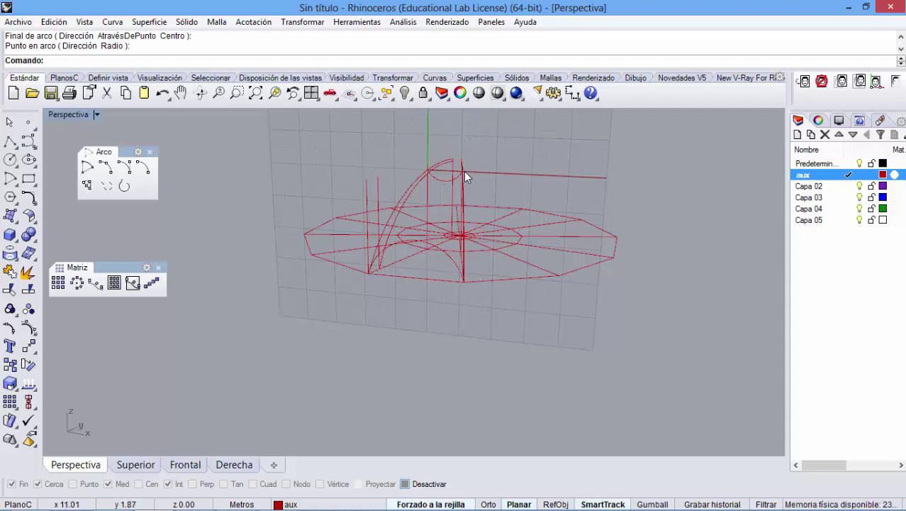
pyautogui.moveTo(476, 208); pyautogui.dragTo(413, 173, button='right')
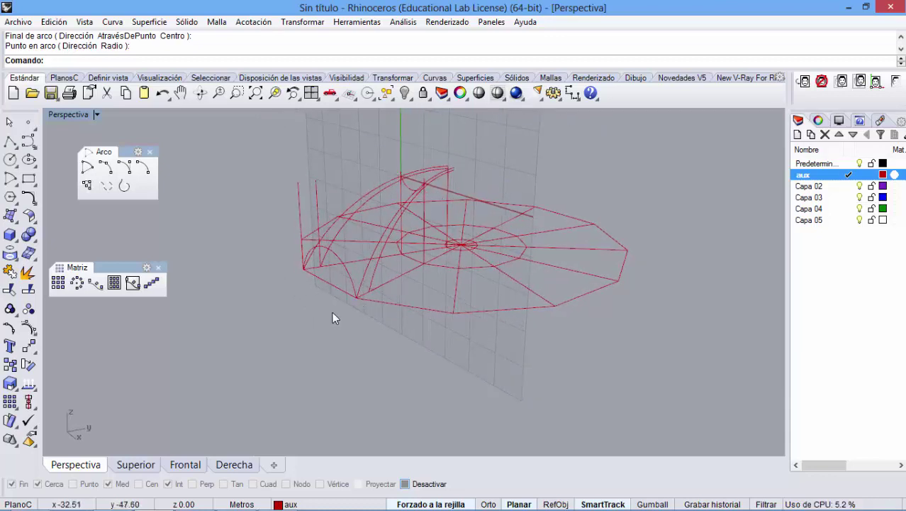
pyautogui.moveTo(307, 273); pyautogui.dragTo(334, 257, button='right')
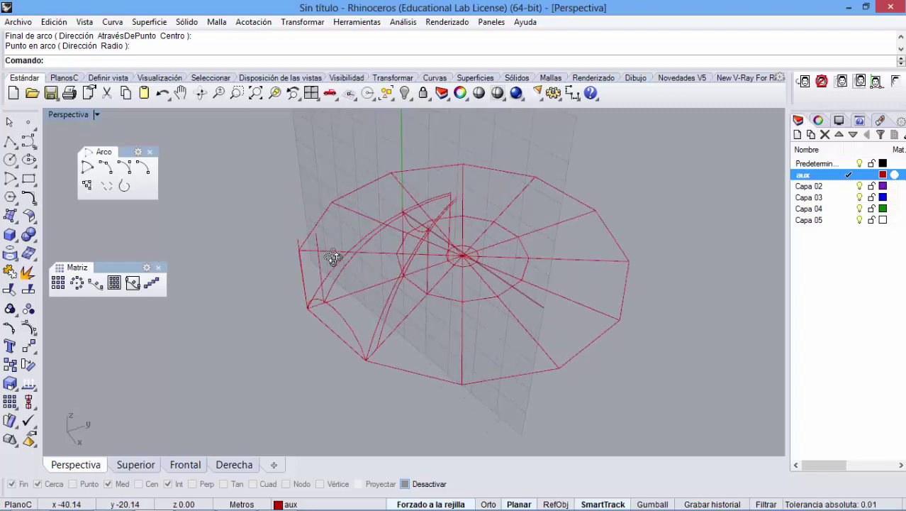
pyautogui.click(97, 114)
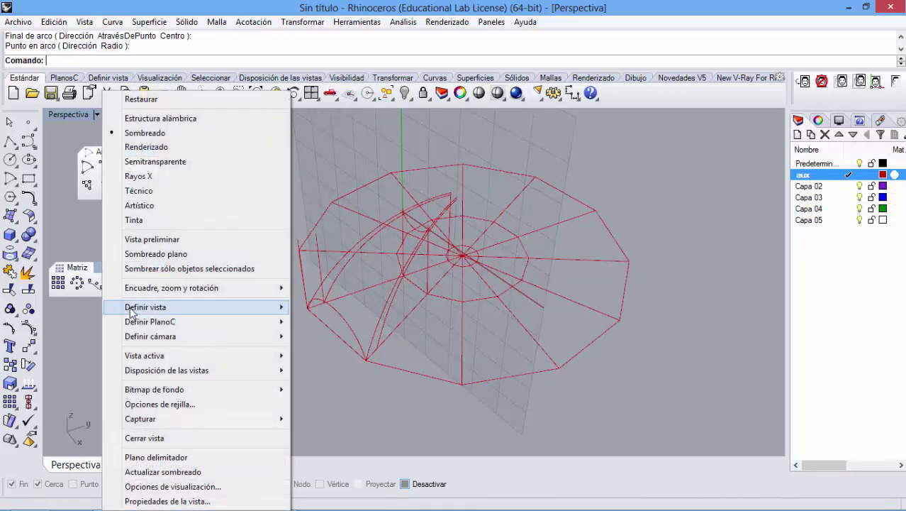
pyautogui.moveTo(142, 323)
pyautogui.click(362, 74)
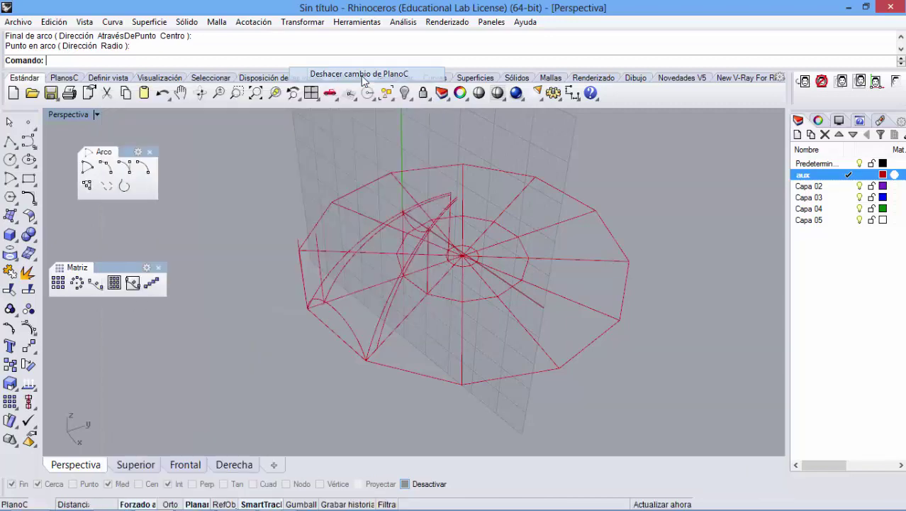
pyautogui.click(97, 114)
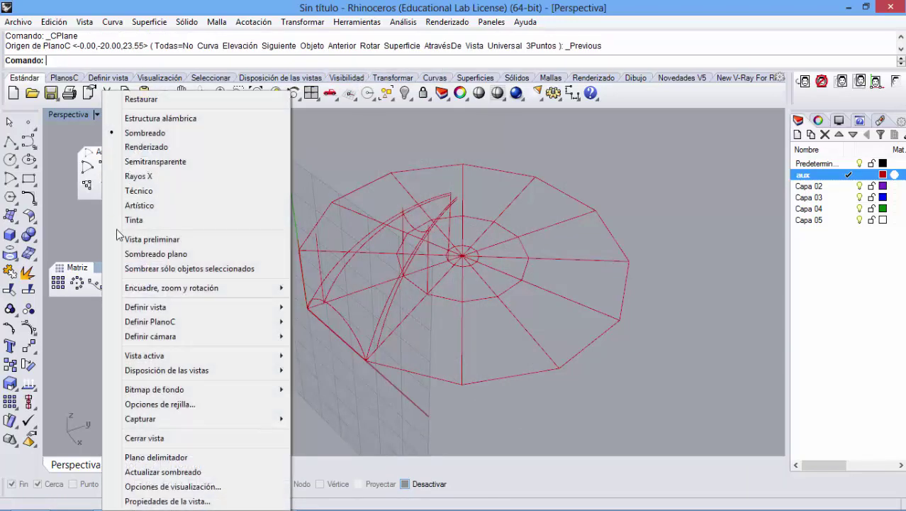
pyautogui.moveTo(142, 321)
pyautogui.click(347, 89)
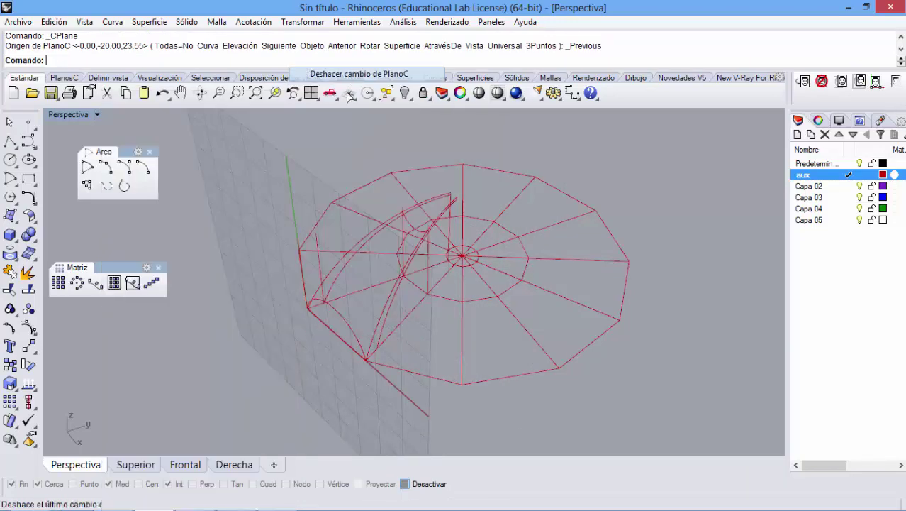
pyautogui.moveTo(391, 352); pyautogui.dragTo(381, 304, button='right')
pyautogui.moveTo(461, 290); pyautogui.dragTo(380, 264, button='right')
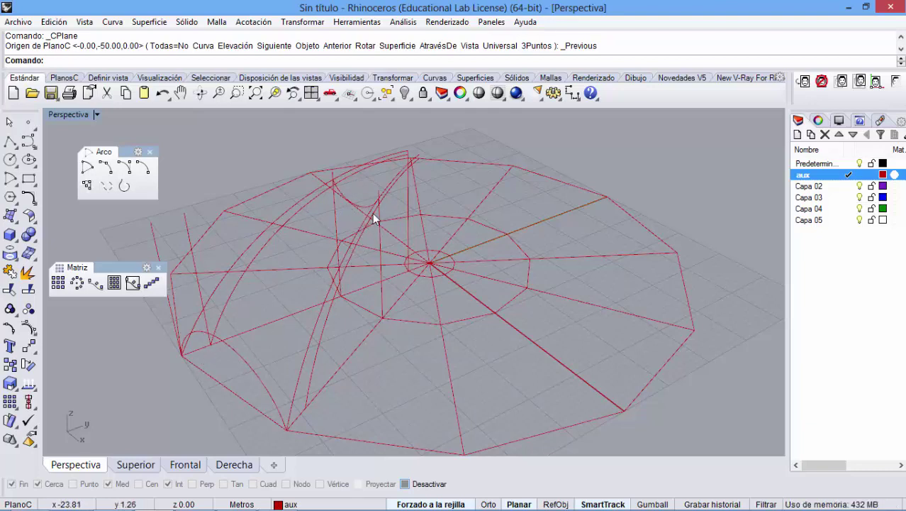
# Step: Split the rotated upper profile arc with the inner upright it crosses, and check its two pieces
pyautogui.moveTo(385, 210); pyautogui.dragTo(345, 225, button='right')
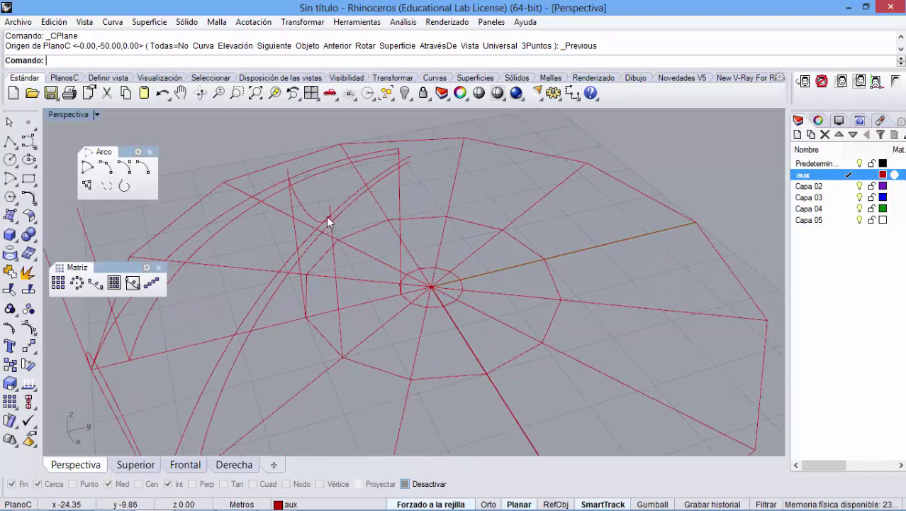
pyautogui.scroll(4, 335, 224)
pyautogui.scroll(3, 333, 225)
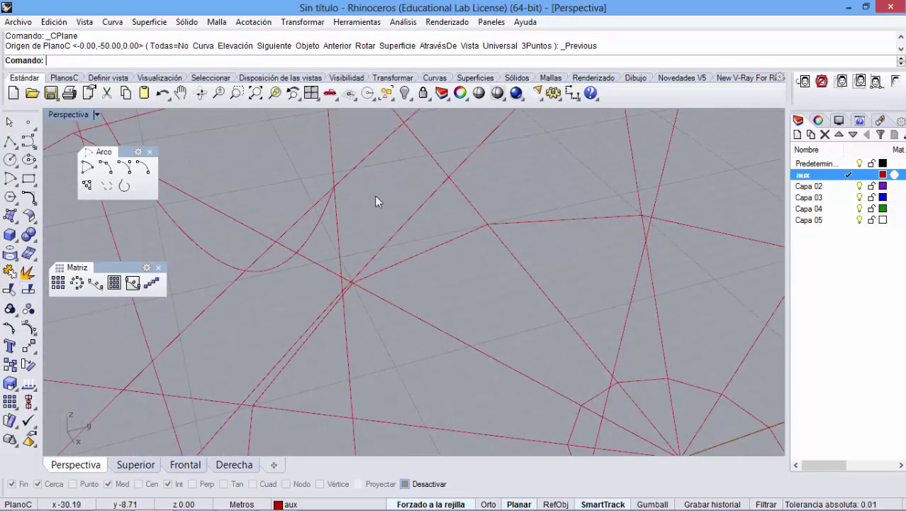
pyautogui.scroll(-10, 390, 163)
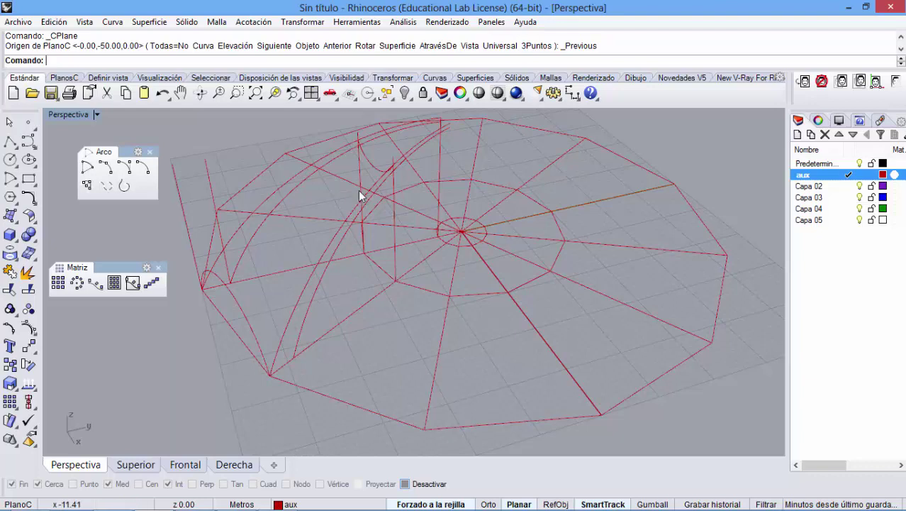
pyautogui.click(29, 291)
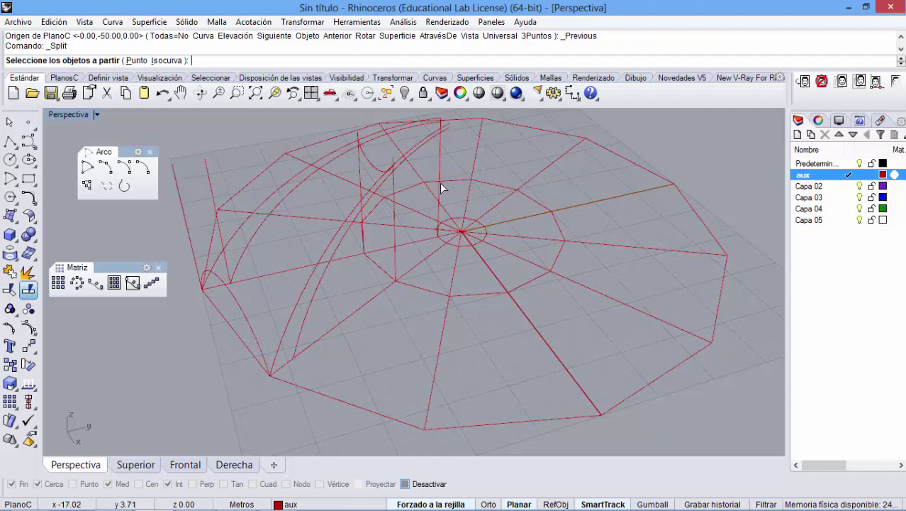
pyautogui.scroll(3, 394, 175)
pyautogui.click(380, 145)
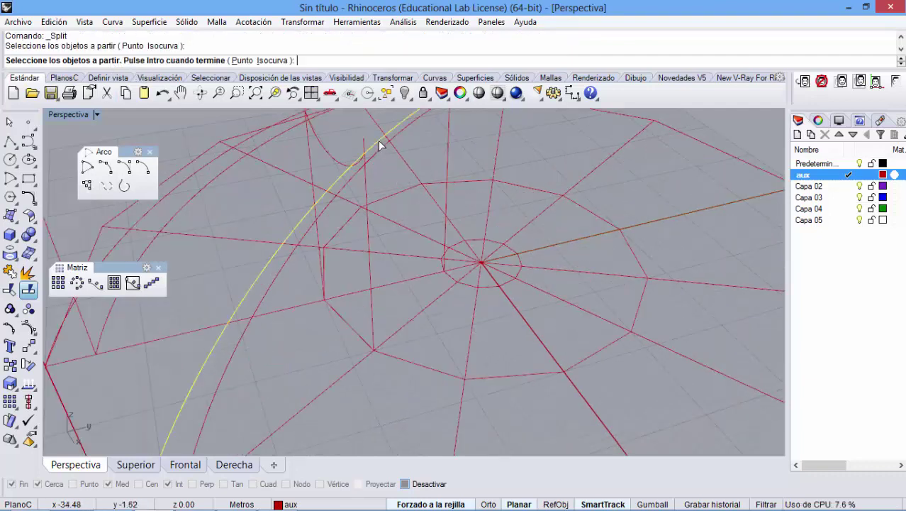
pyautogui.press('Return')
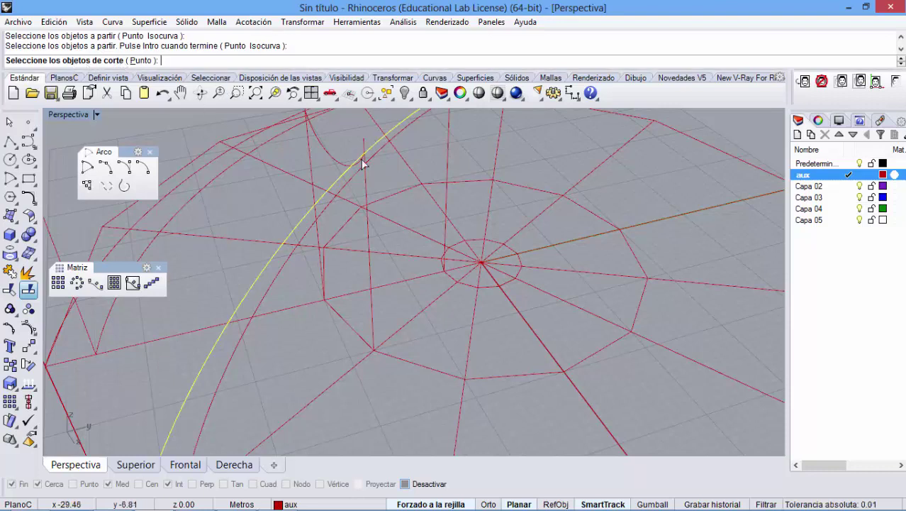
pyautogui.click(366, 180)
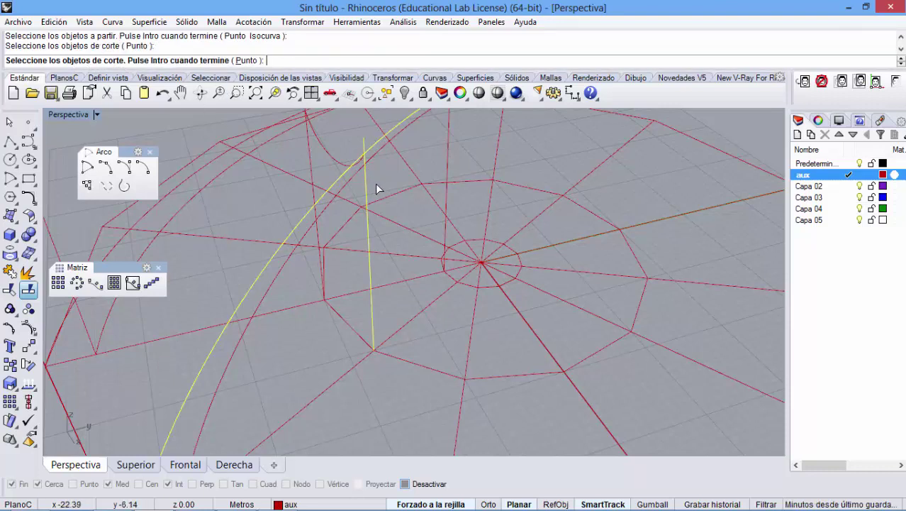
pyautogui.press('Return')
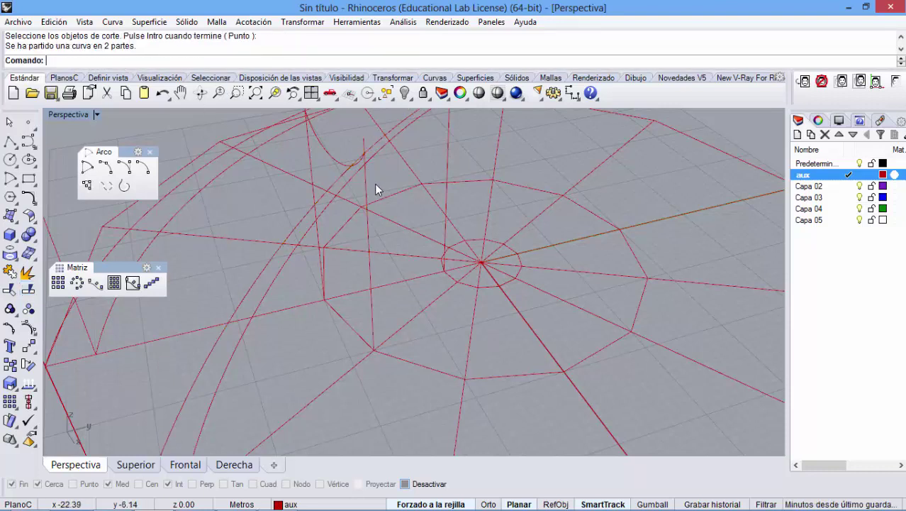
pyautogui.click(375, 143)
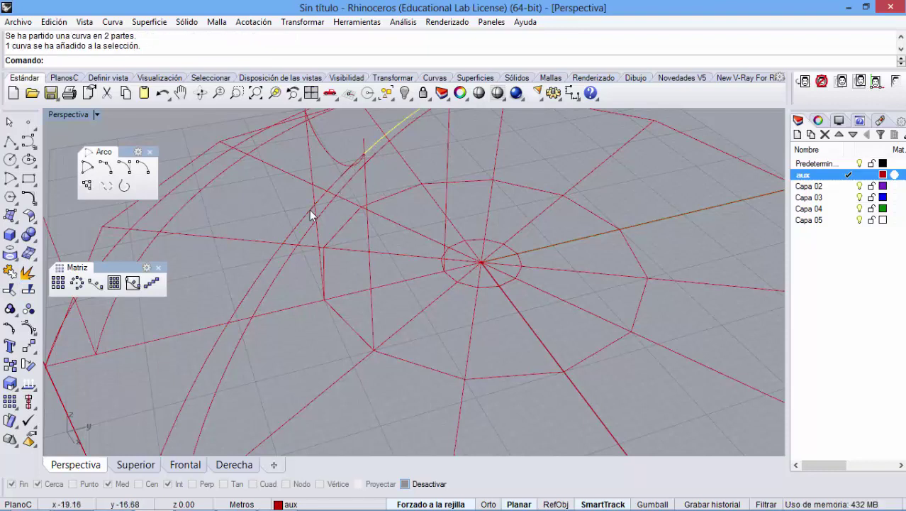
pyautogui.press('Delete')
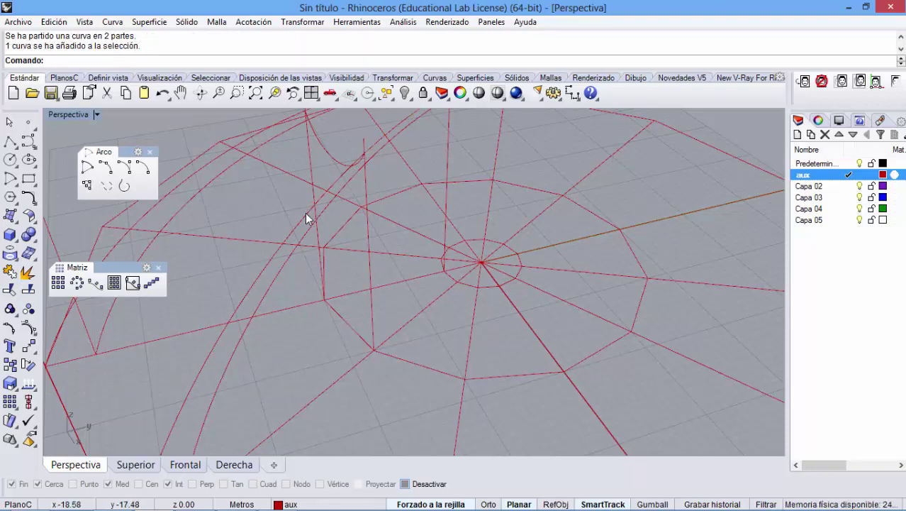
pyautogui.click(305, 212)
pyautogui.press('Delete')
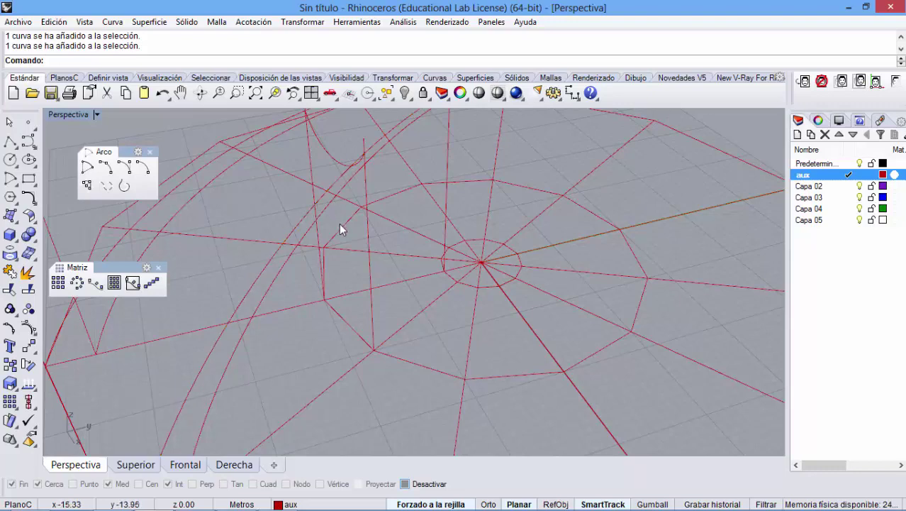
# Step: Split the original upper profile arc with its inner upright and check the segments on either side of the cut
pyautogui.moveTo(339, 223); pyautogui.dragTo(385, 158, button='right')
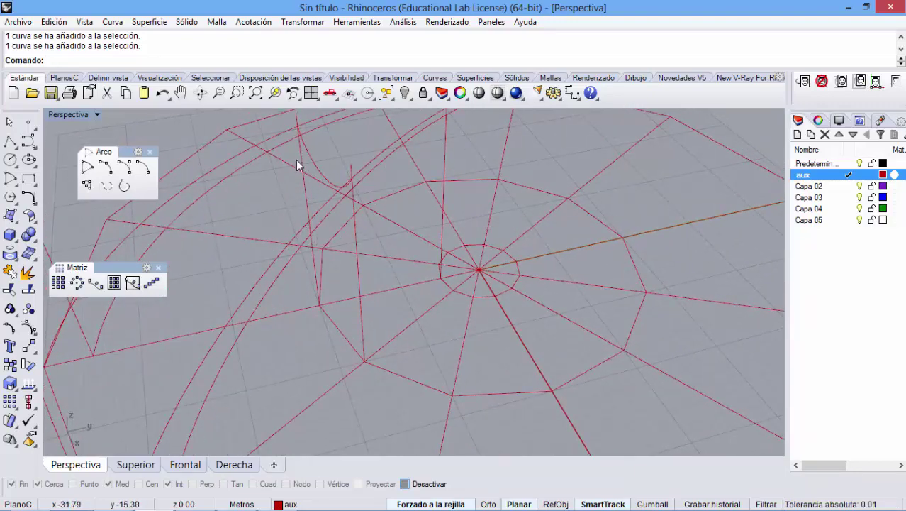
pyautogui.moveTo(295, 160); pyautogui.dragTo(304, 176, button='right')
pyautogui.rightClick(304, 176)
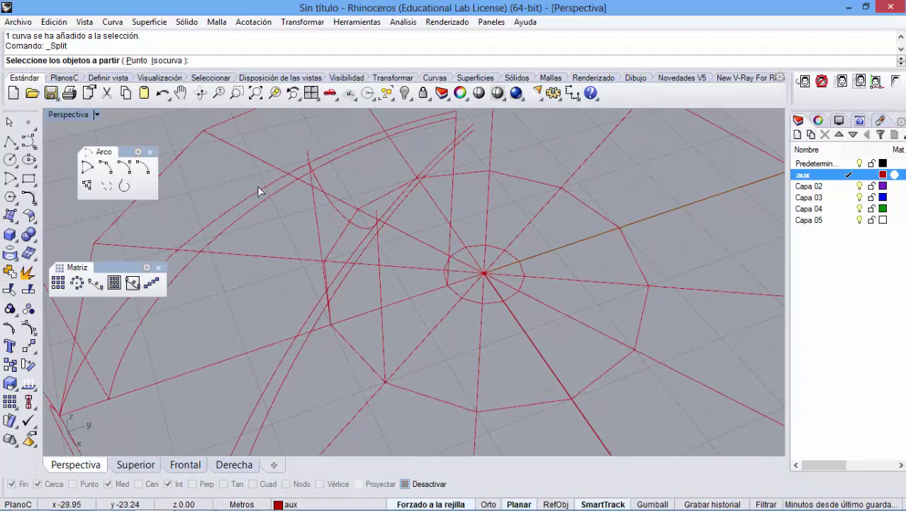
pyautogui.click(334, 155)
pyautogui.rightClick(331, 156)
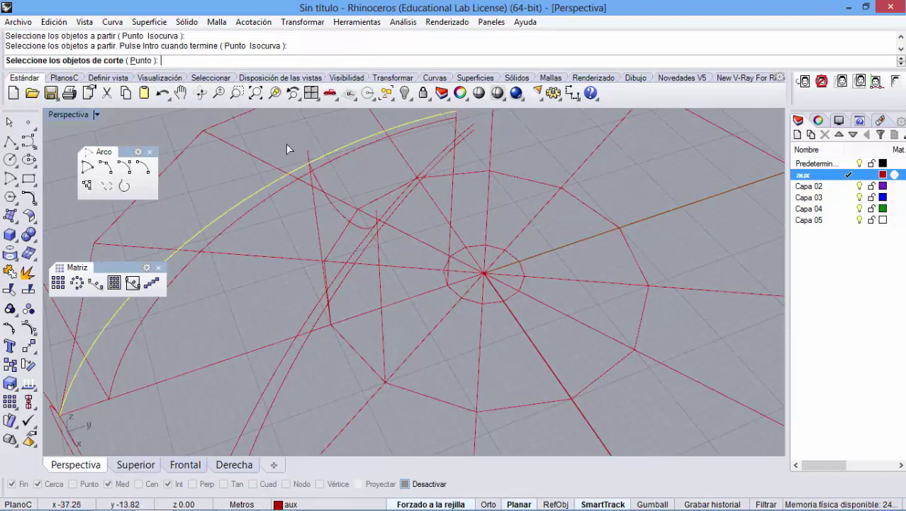
pyautogui.click(316, 212)
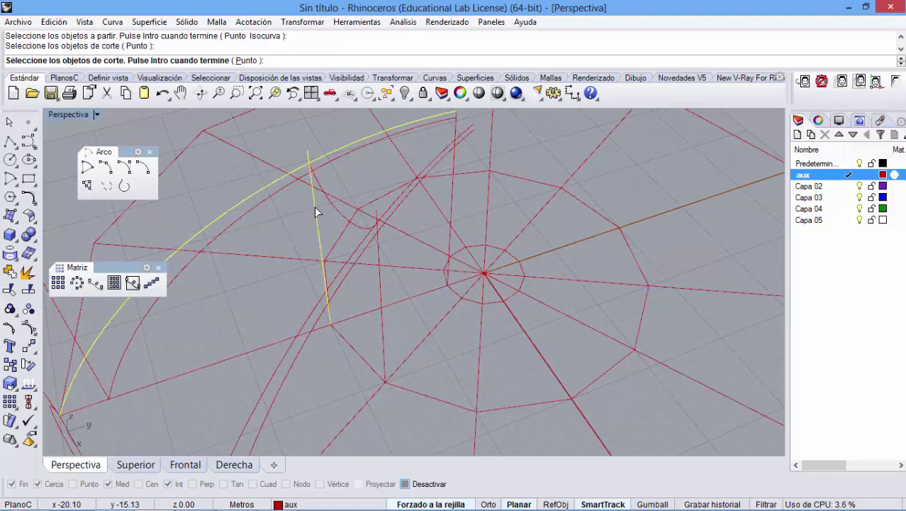
pyautogui.press('Return')
pyautogui.moveTo(291, 285); pyautogui.dragTo(304, 273, button='right')
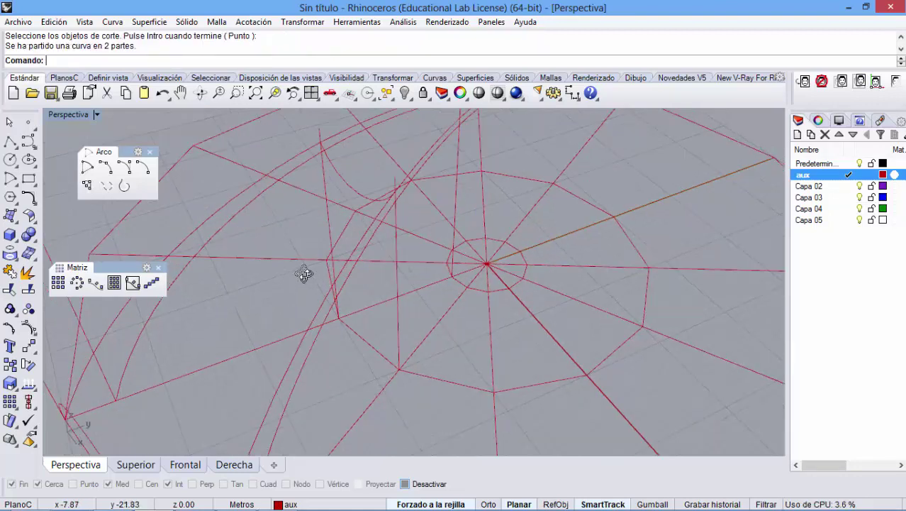
pyautogui.click(290, 158)
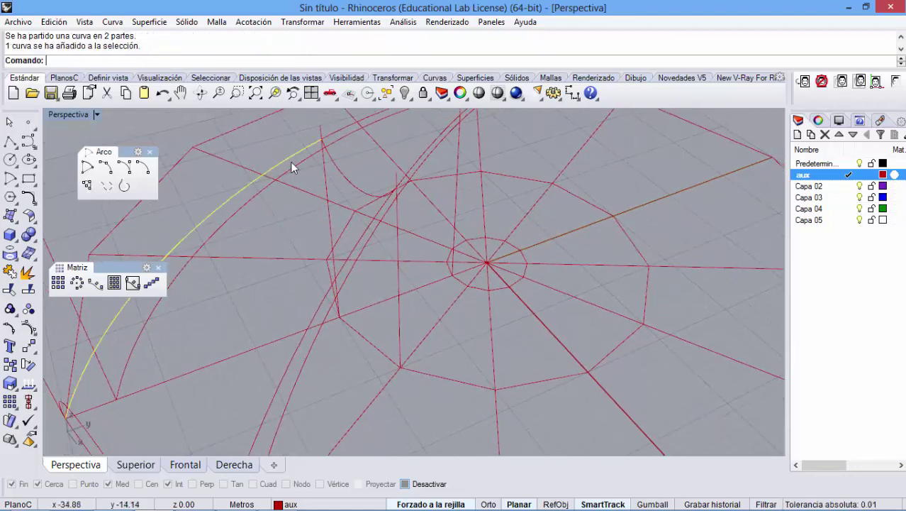
pyautogui.click(341, 133)
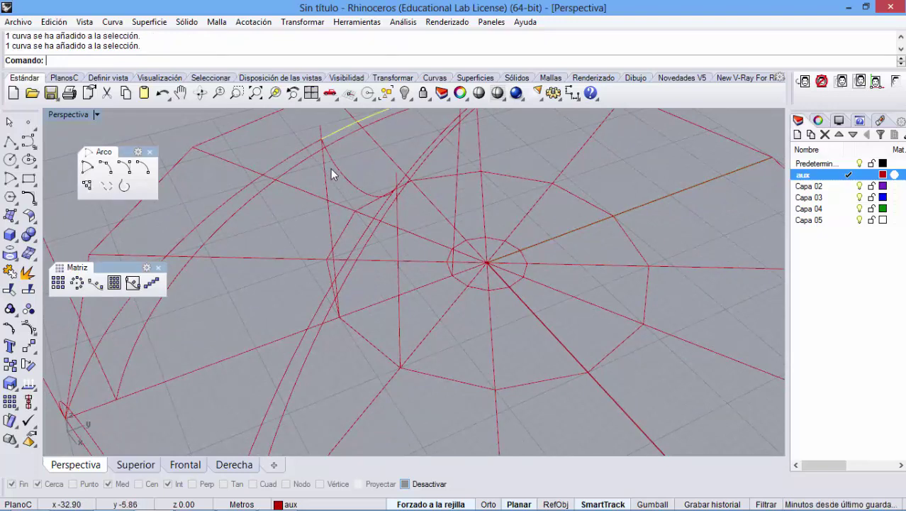
pyautogui.scroll(-5, 339, 202)
pyautogui.click(341, 204)
pyautogui.moveTo(311, 298); pyautogui.dragTo(296, 305, button='right')
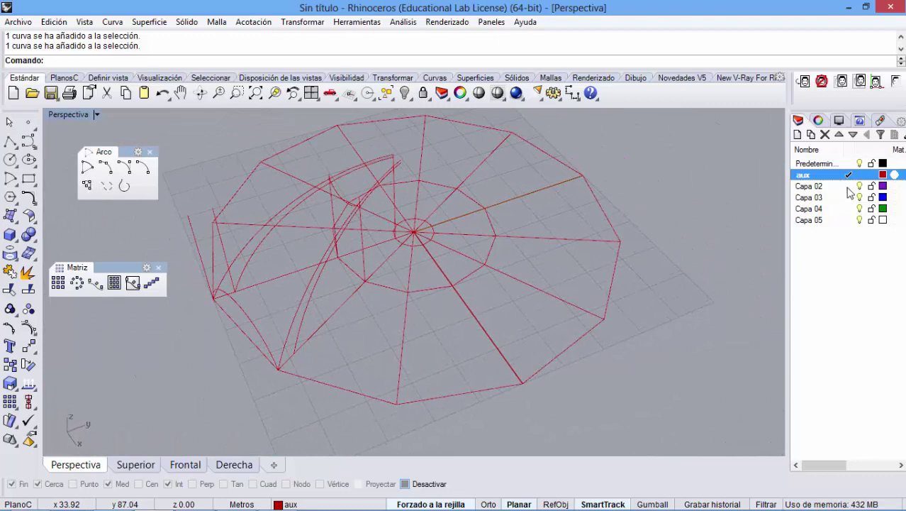
# Step: Make the Capa 02 layer current and rename it "cubierta"
pyautogui.click(850, 186)
pyautogui.click(831, 187)
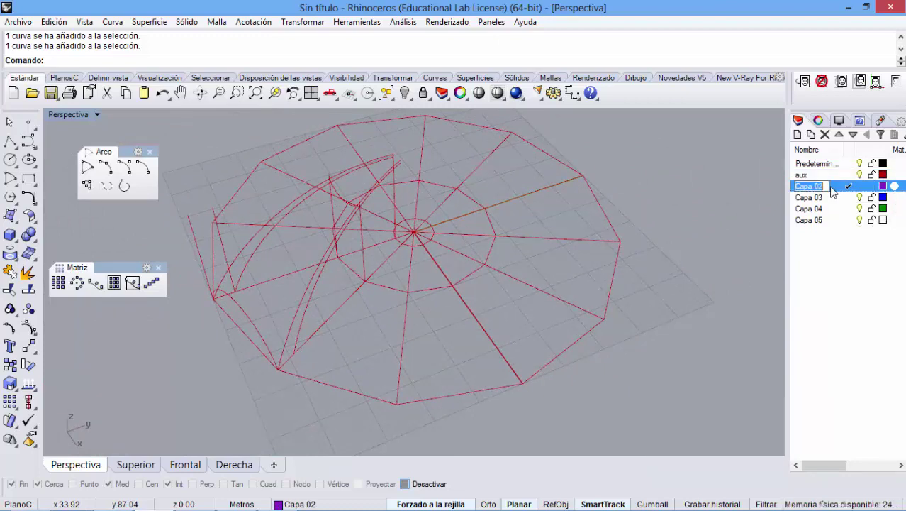
pyautogui.write('cub')
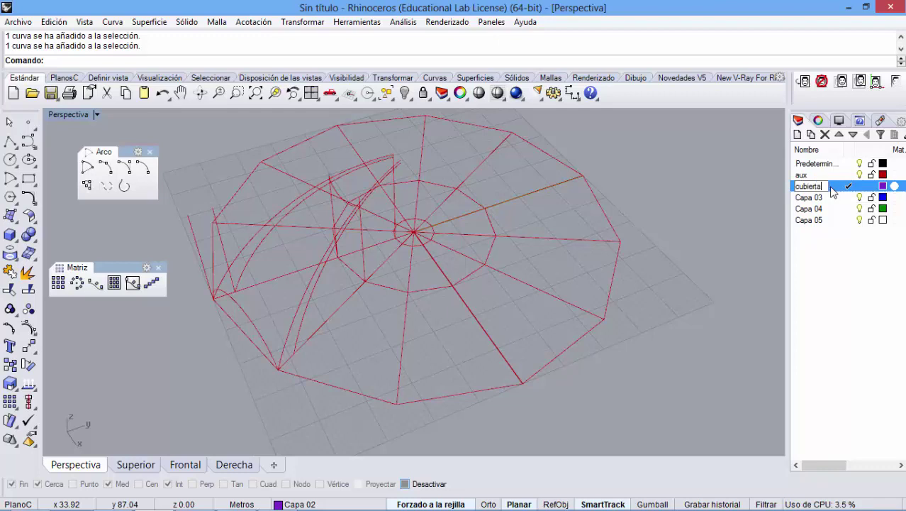
pyautogui.write('ierta')
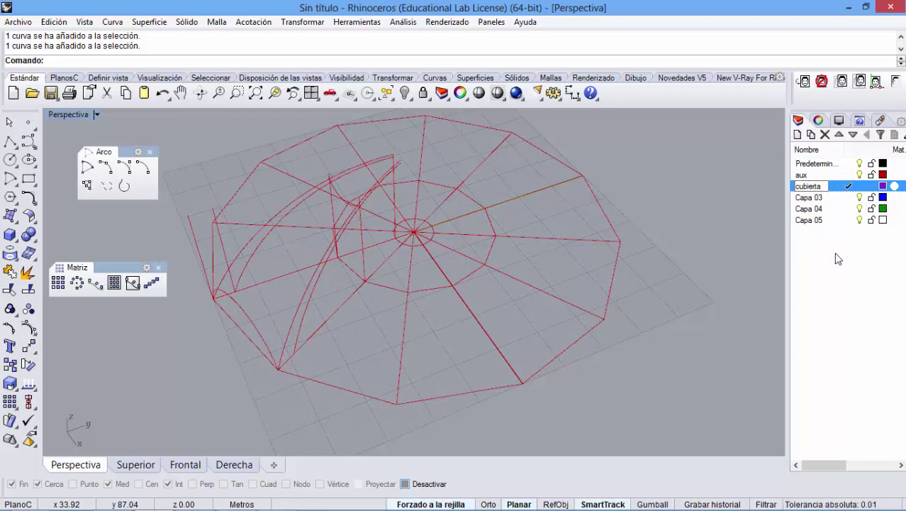
pyautogui.click(837, 252)
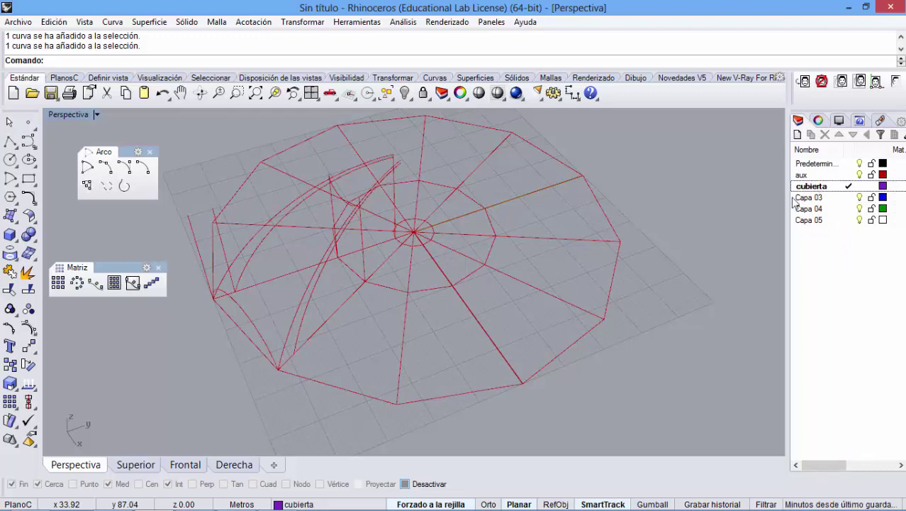
# Step: Close the floating Arco and Matriz toolsets to clear the perspective view
pyautogui.moveTo(771, 190); pyautogui.dragTo(275, 278, button='right')
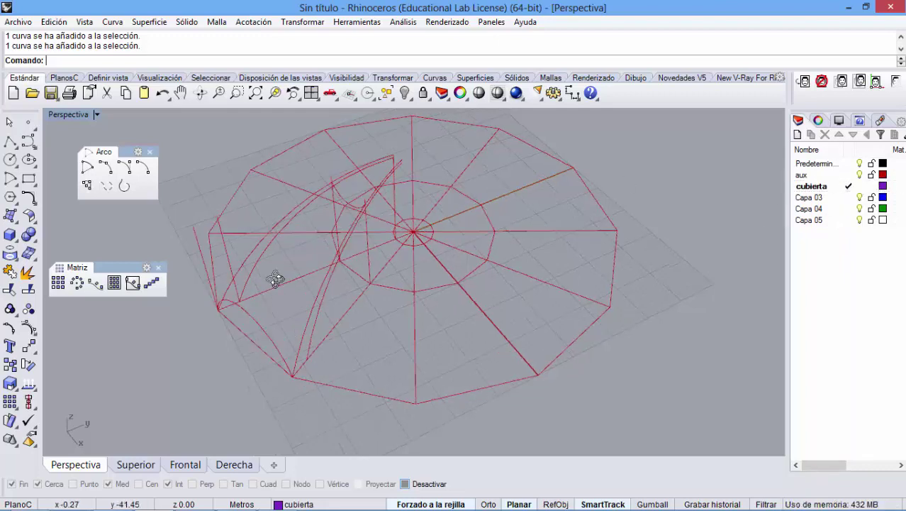
pyautogui.scroll(5, 273, 291)
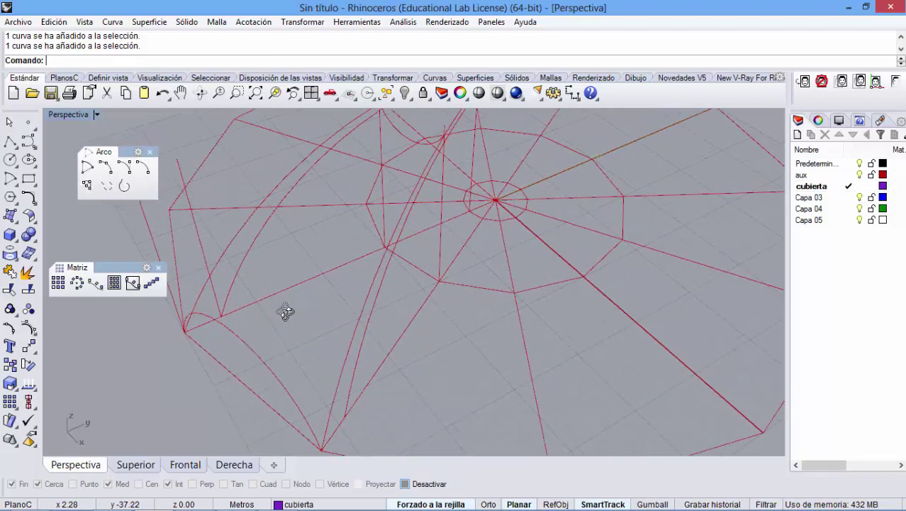
pyautogui.moveTo(285, 312); pyautogui.dragTo(299, 294, button='right')
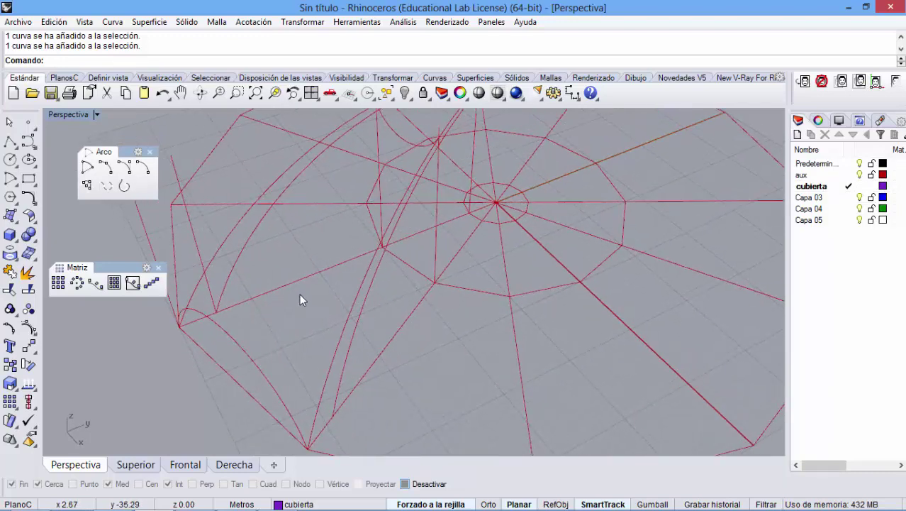
pyautogui.click(149, 152)
pyautogui.click(158, 268)
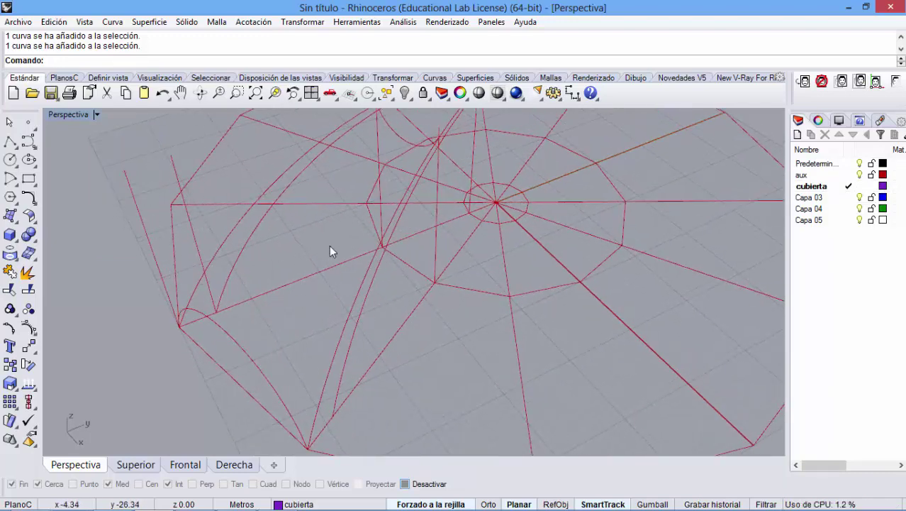
# Step: Check the roof panel's boundary by selecting its two split profile arcs and two edge arcs, and clear the selection
pyautogui.moveTo(338, 242); pyautogui.dragTo(285, 315, button='right')
pyautogui.scroll(-2, 285, 316)
pyautogui.click(281, 181)
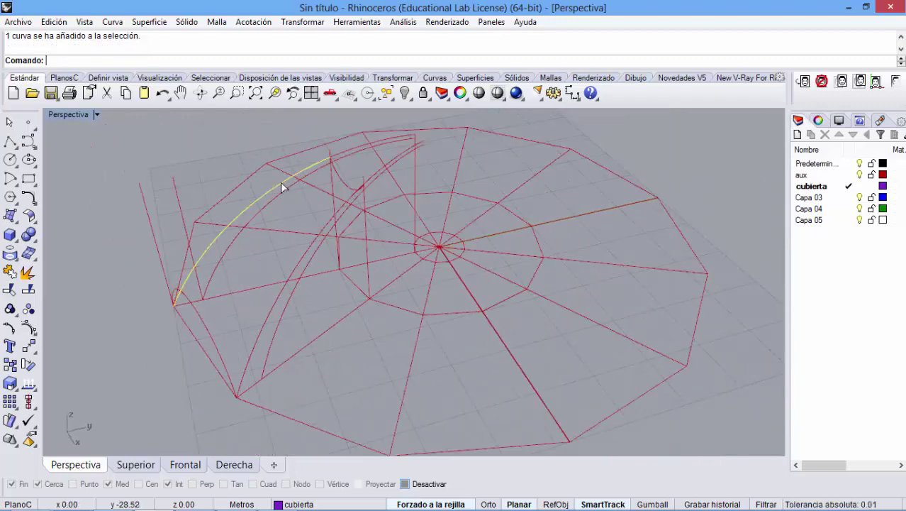
pyautogui.click(198, 310)
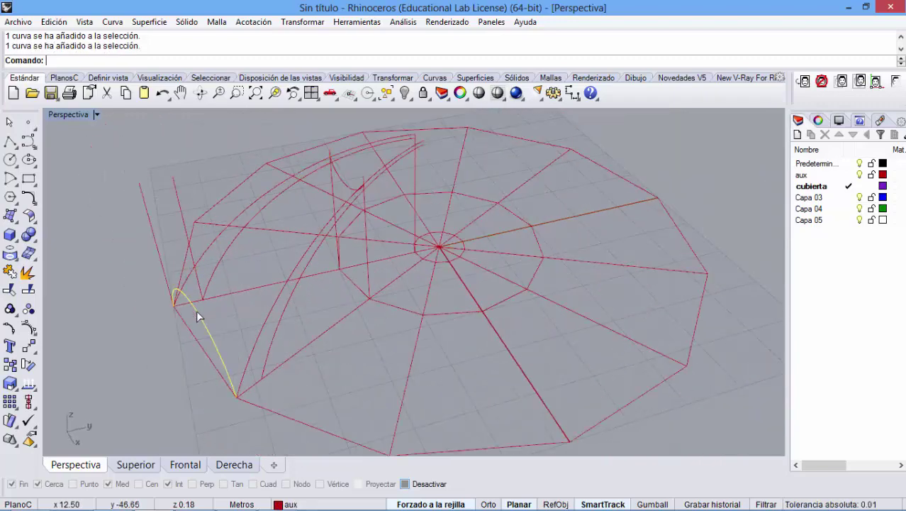
pyautogui.keyDown('shift'); pyautogui.click(210, 248); pyautogui.keyUp('shift')
pyautogui.keyDown('shift'); pyautogui.click(269, 318); pyautogui.keyUp('shift')
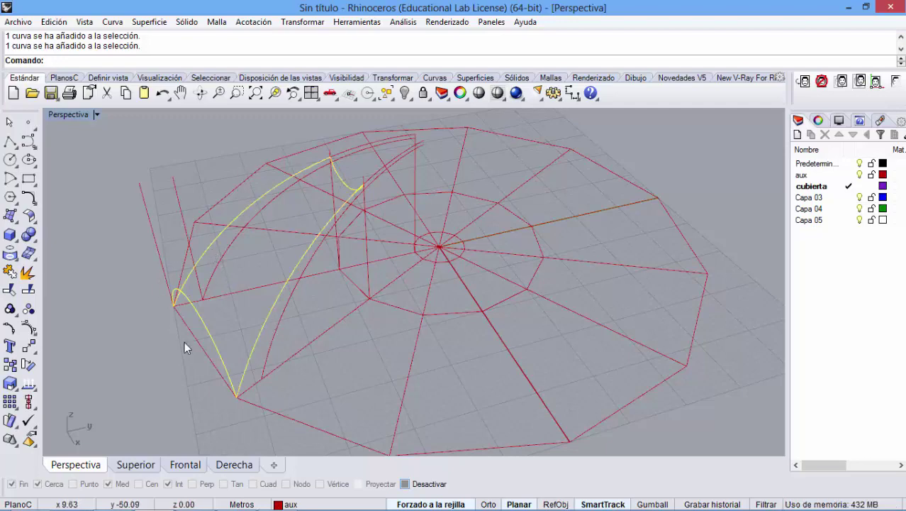
pyautogui.moveTo(185, 341); pyautogui.dragTo(195, 296, button='right')
pyautogui.click(223, 318)
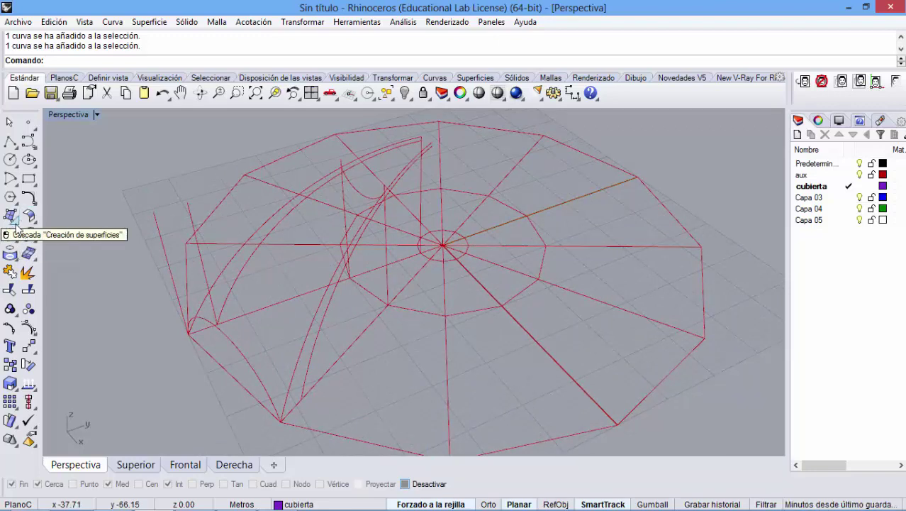
pyautogui.click(17, 261)
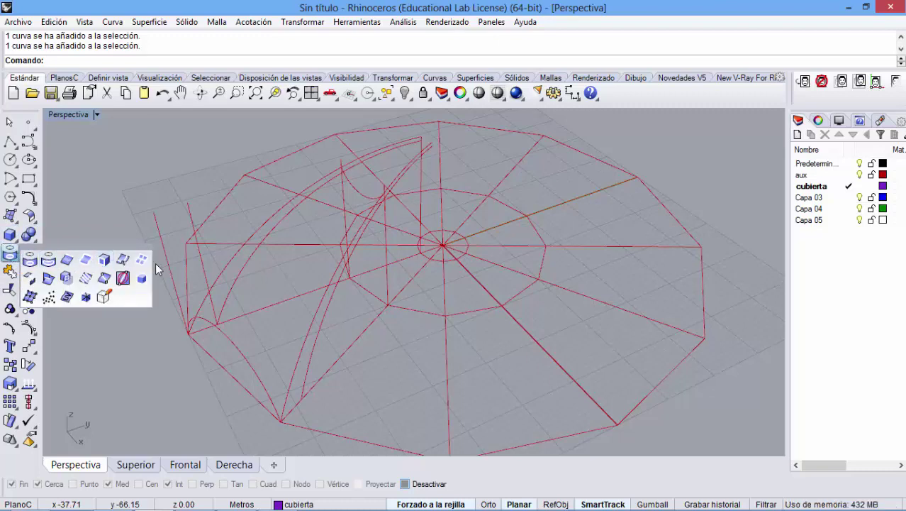
pyautogui.moveTo(150, 251); pyautogui.dragTo(150, 248)
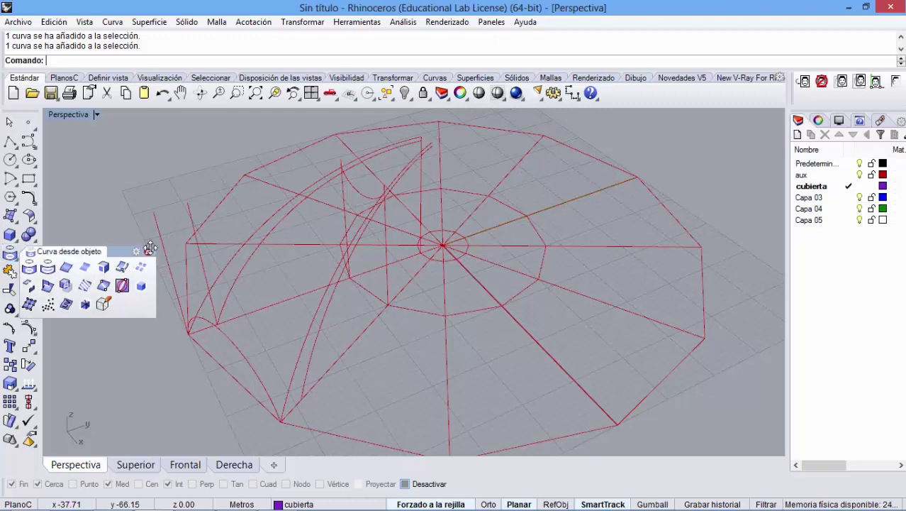
pyautogui.click(150, 250)
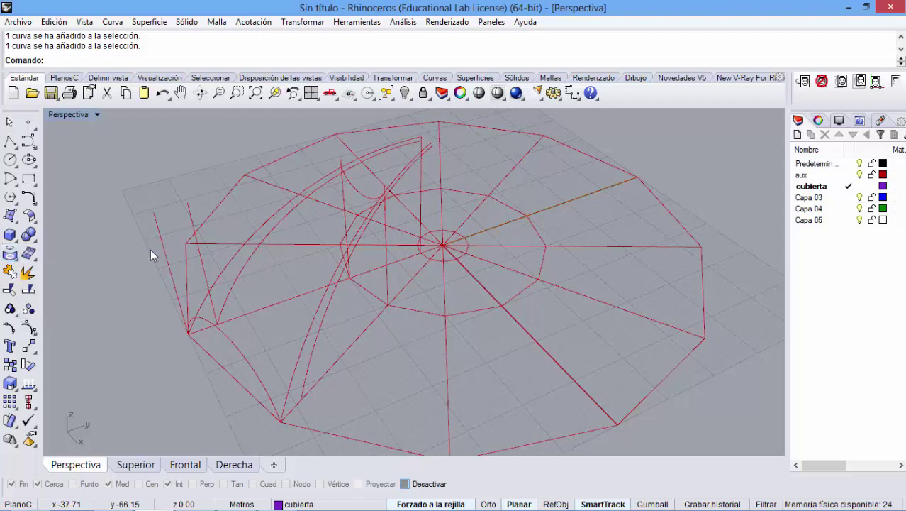
# Step: Create the curved roof panel as a surface from edge curves, using the outer and inner edge arcs and the two split profile arcs
pyautogui.click(18, 224)
pyautogui.moveTo(67, 222); pyautogui.dragTo(117, 161)
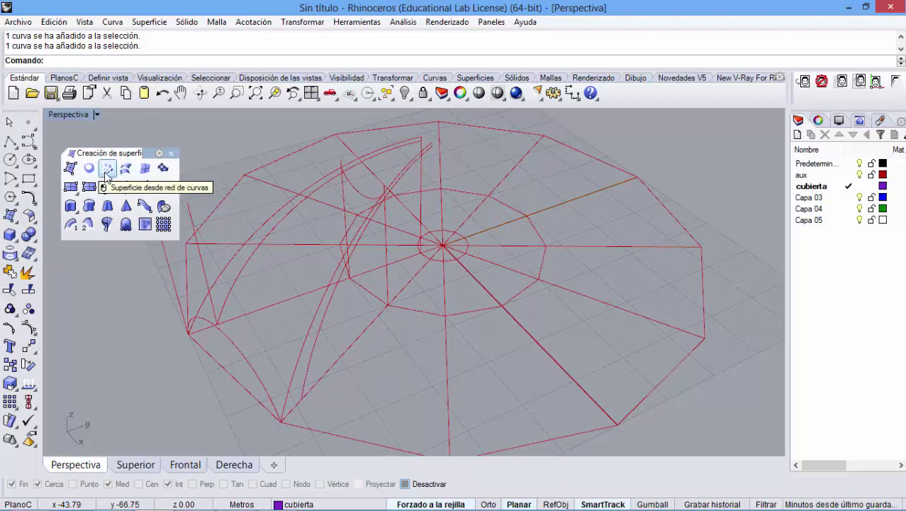
pyautogui.click(144, 170)
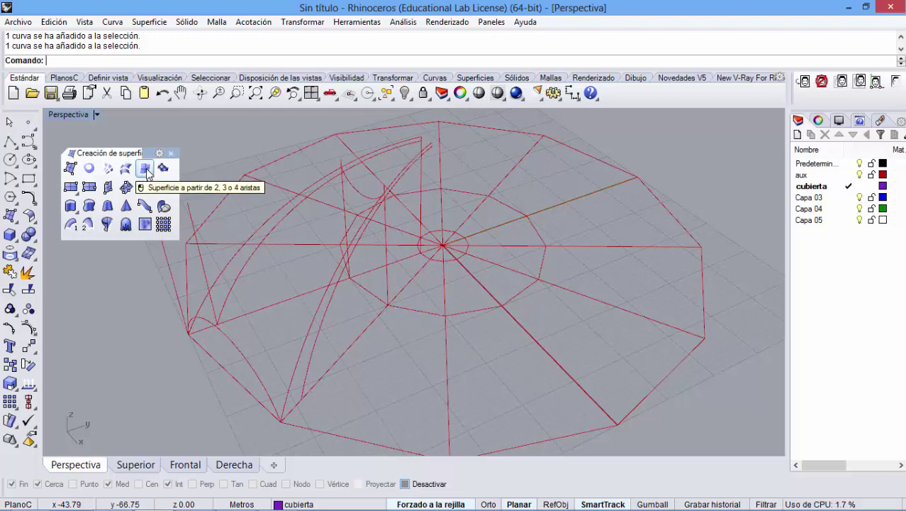
pyautogui.click(146, 170)
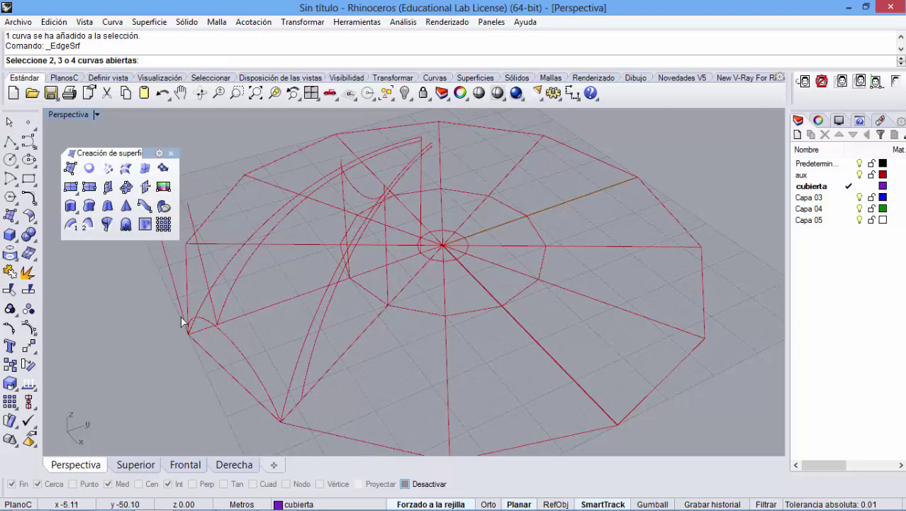
pyautogui.click(227, 337)
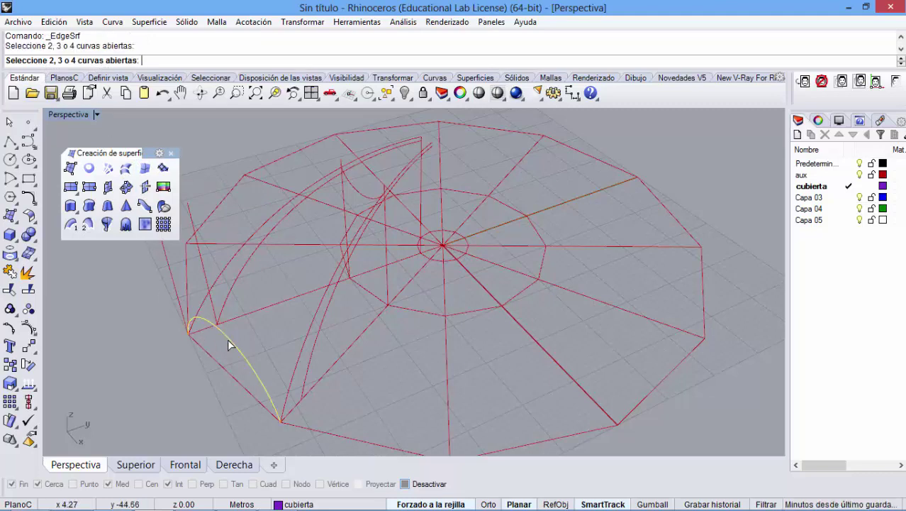
pyautogui.click(234, 267)
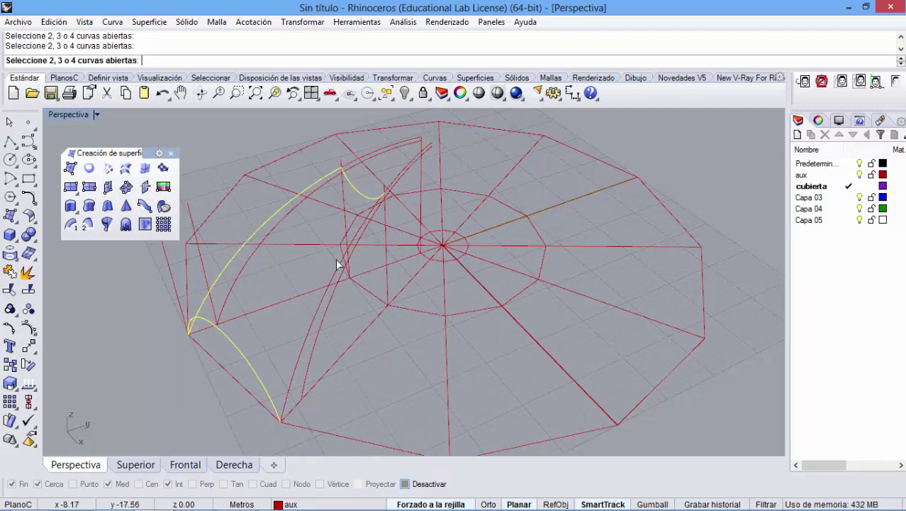
pyautogui.press('Return')
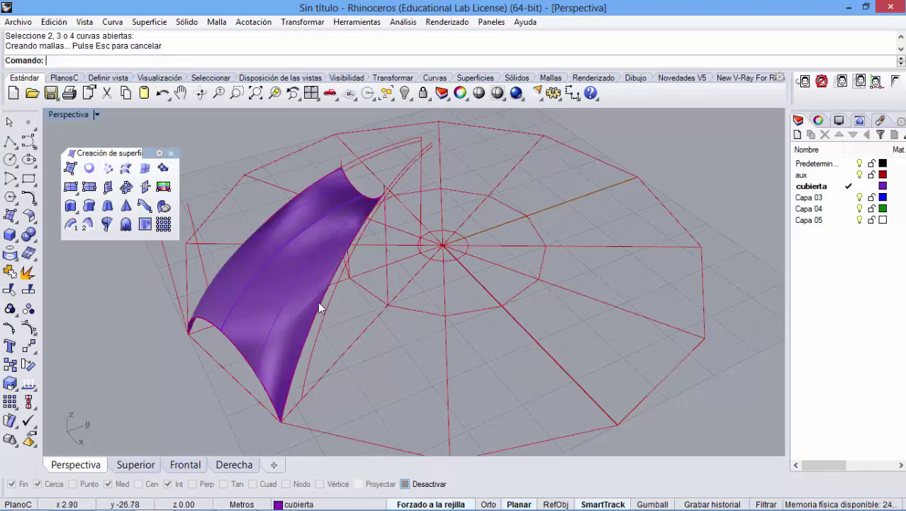
pyautogui.moveTo(224, 332); pyautogui.dragTo(237, 316, button='right')
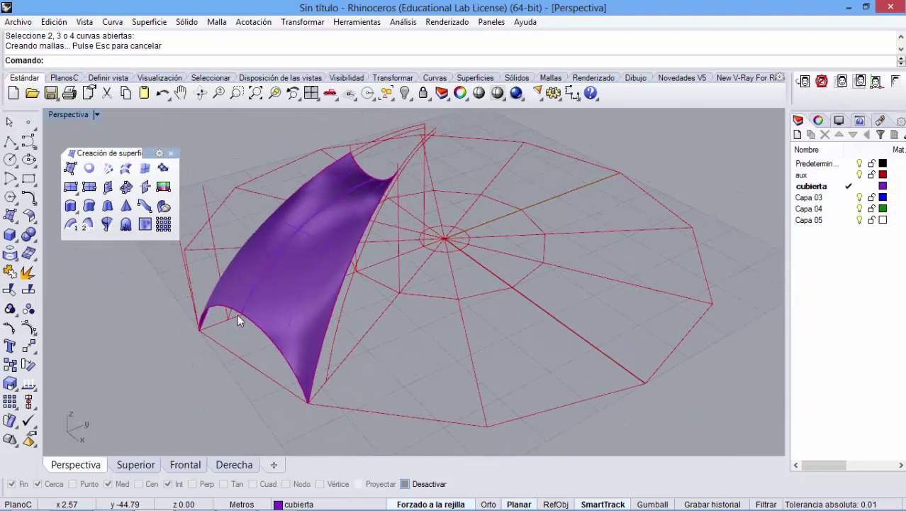
pyautogui.scroll(2, 277, 260)
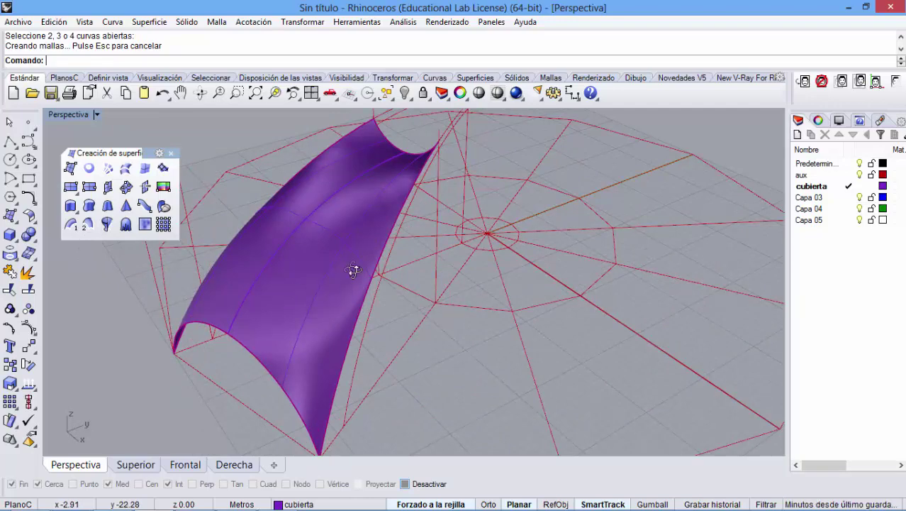
pyautogui.moveTo(352, 268); pyautogui.dragTo(378, 228, button='right')
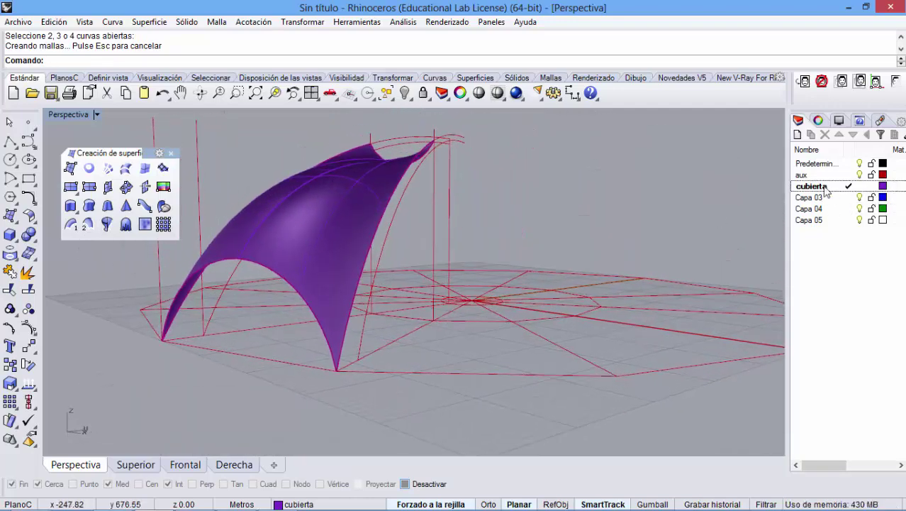
pyautogui.moveTo(263, 271); pyautogui.dragTo(289, 312, button='right')
pyautogui.moveTo(395, 271); pyautogui.dragTo(427, 320, button='right')
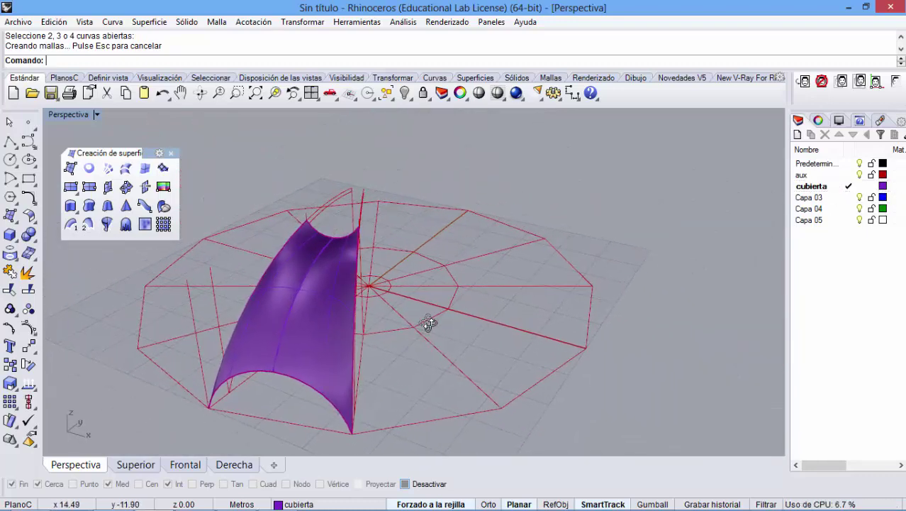
# Step: Polar array the roof panel around the layout's center at 0,0 with 12 elements over 360 degrees, enabling object snaps to pick the center
pyautogui.click(300, 318)
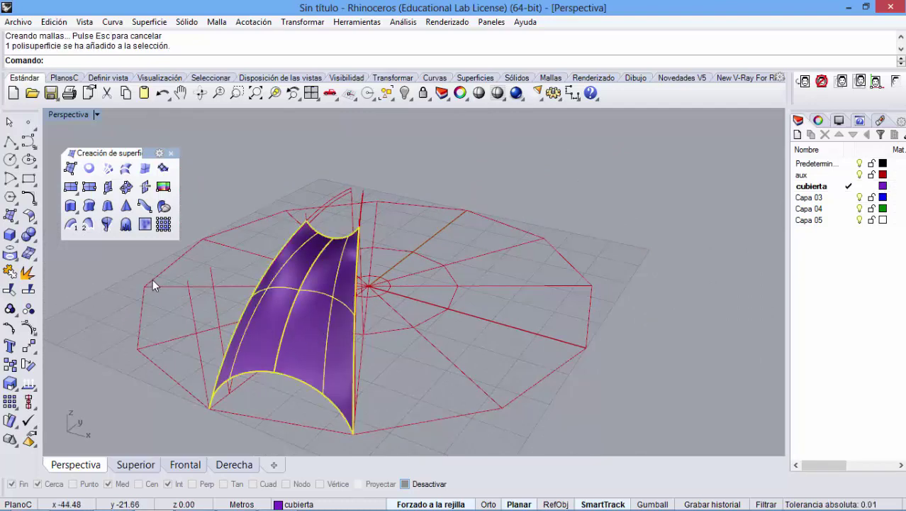
pyautogui.click(13, 406)
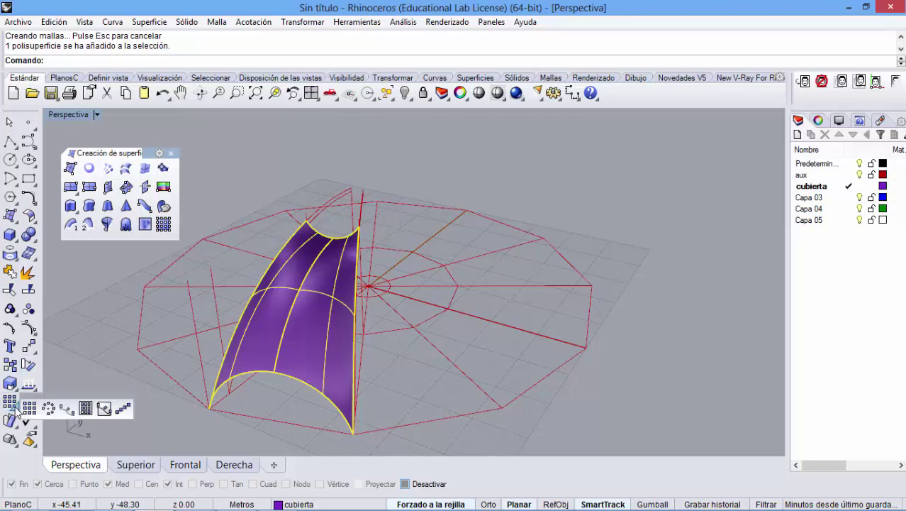
pyautogui.click(48, 408)
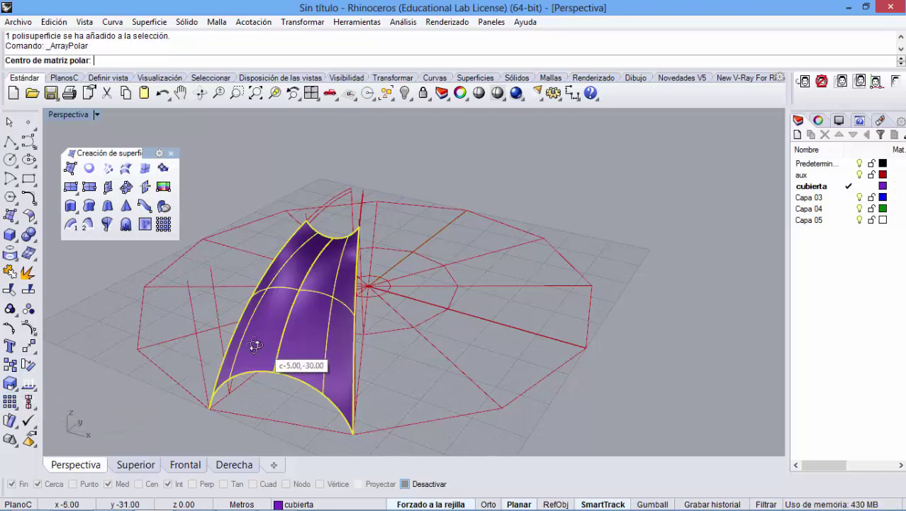
pyautogui.moveTo(256, 345); pyautogui.dragTo(193, 339, button='right')
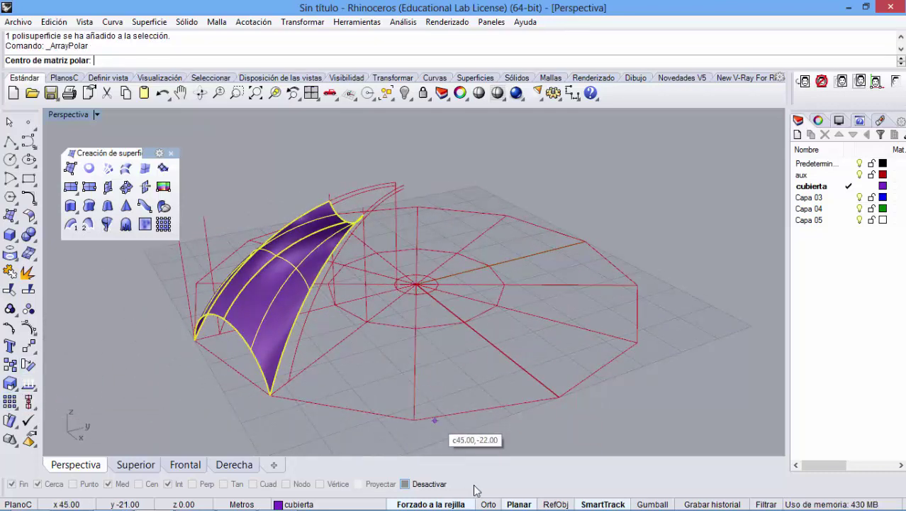
pyautogui.click(557, 505)
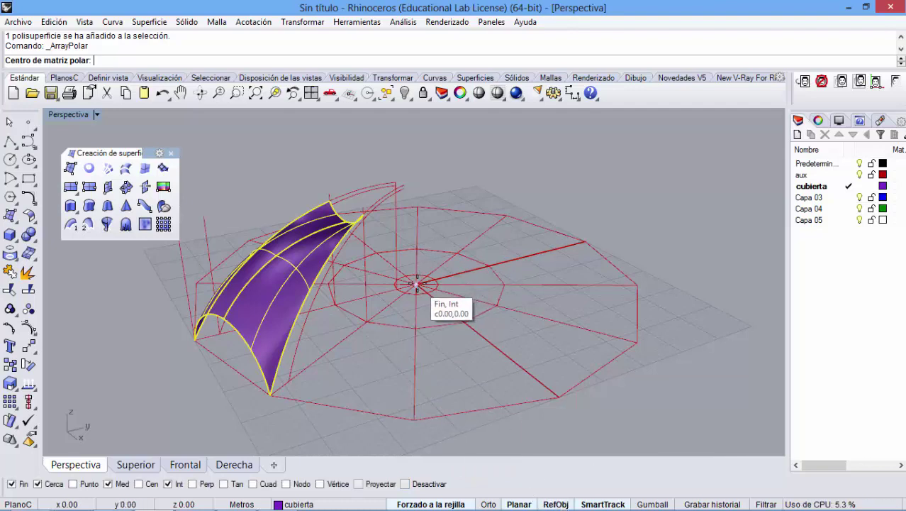
pyautogui.click(417, 284)
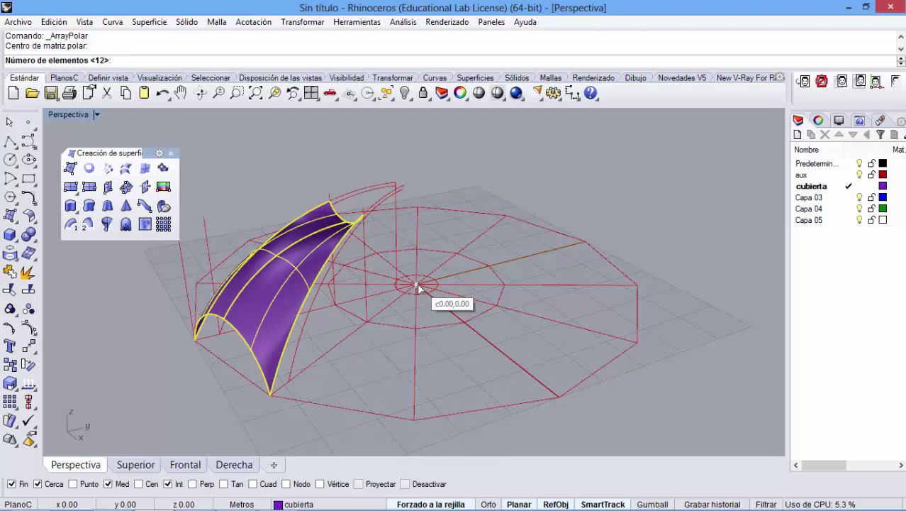
pyautogui.press('Return')
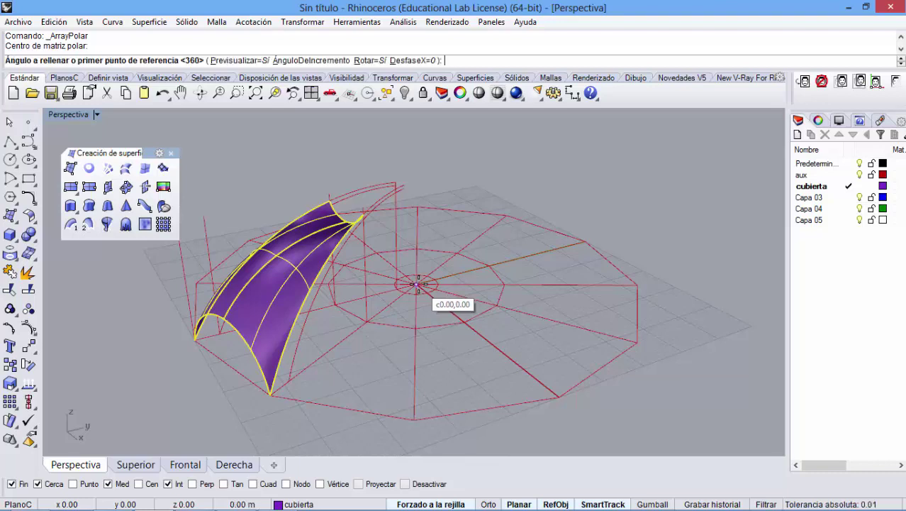
pyautogui.press('Return')
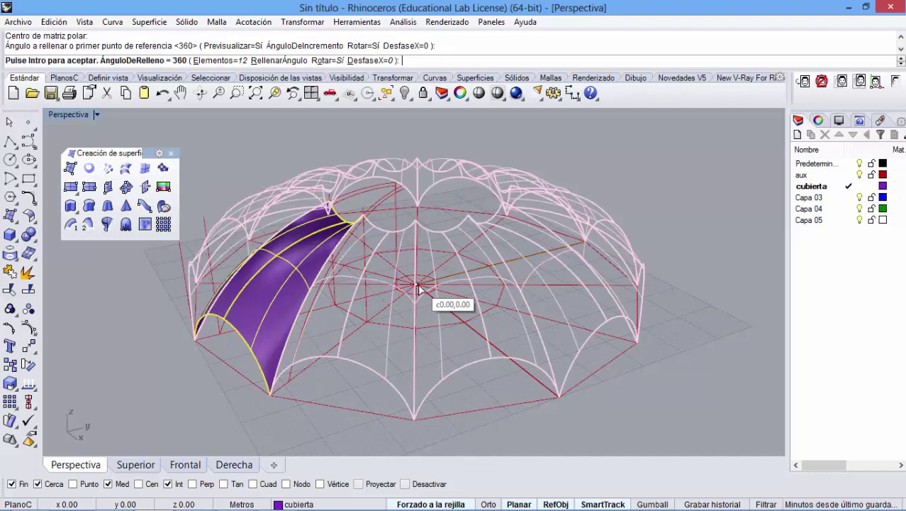
pyautogui.press('Return')
# Step: Clear the panel selection and examine the arrayed roof's joints, scalloped outer edge and central opening
pyautogui.moveTo(353, 311); pyautogui.dragTo(412, 326, button='right')
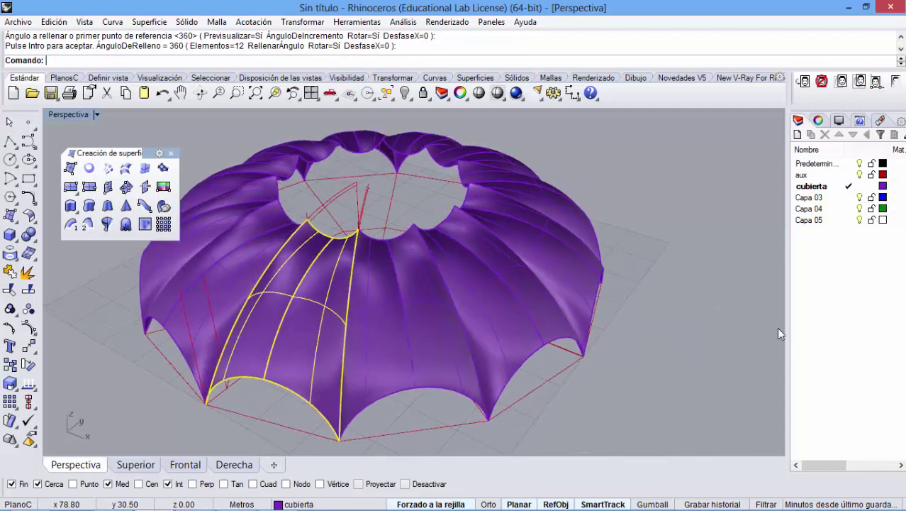
pyautogui.click(671, 375)
pyautogui.moveTo(671, 376); pyautogui.dragTo(382, 260, button='right')
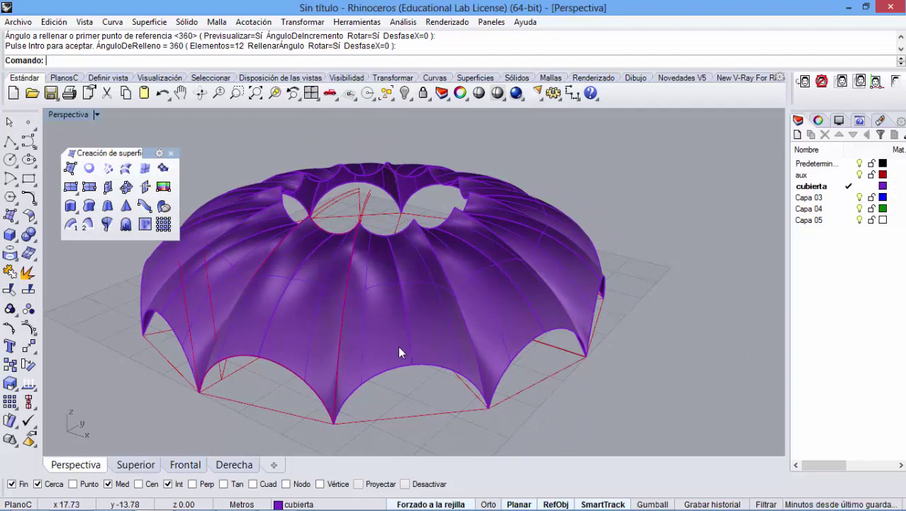
pyautogui.scroll(3, 406, 360)
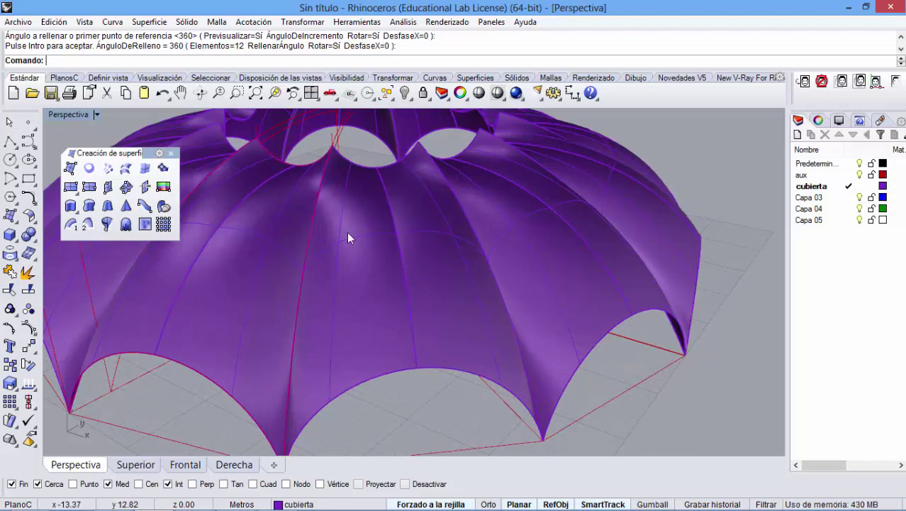
pyautogui.moveTo(421, 329); pyautogui.dragTo(362, 331, button='right')
pyautogui.scroll(-5, 362, 334)
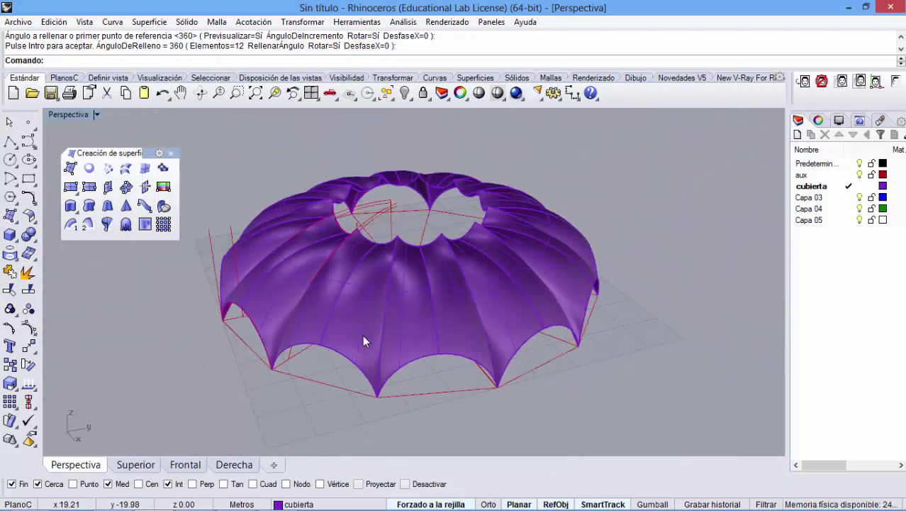